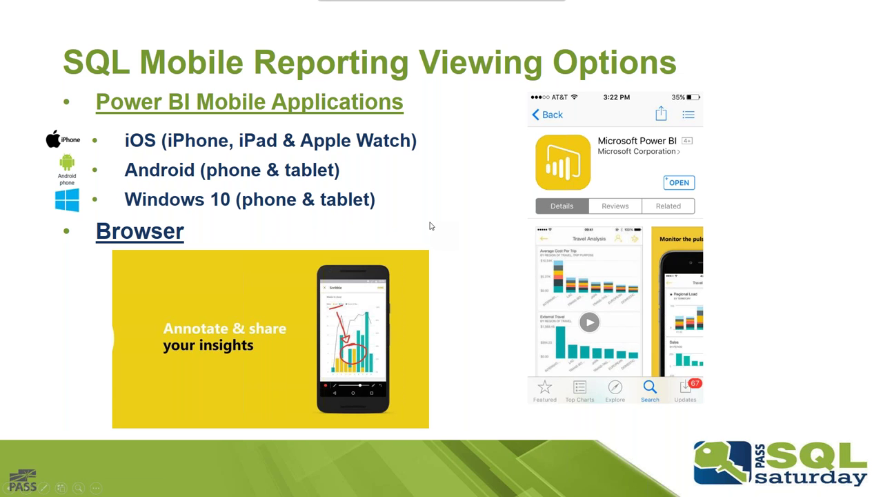
- Advance to the Demos slide, end the slide show, and switch to Internet Explorer to browse the report portal's home folder
left_click(477, 274)
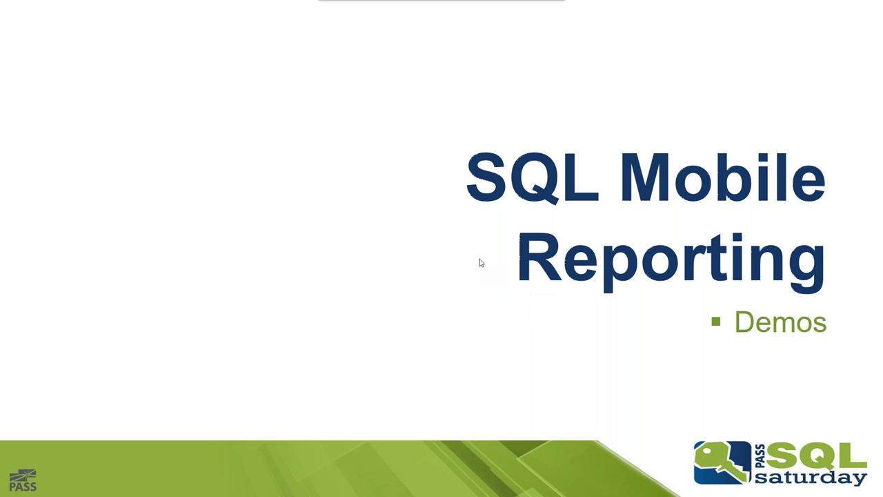
key("Escape")
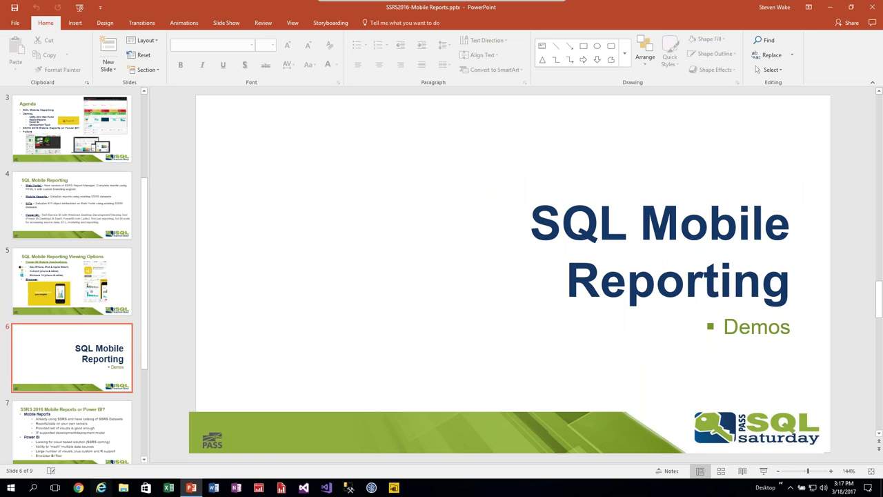
left_click(101, 488)
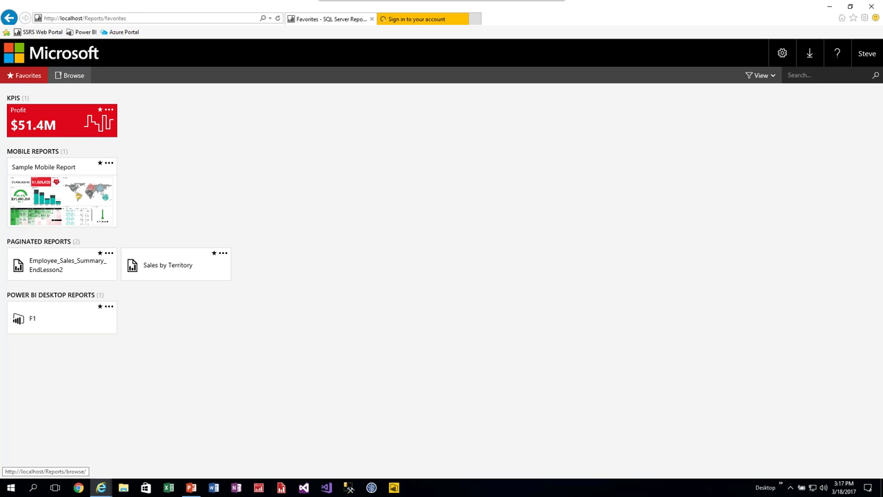
left_click(72, 76)
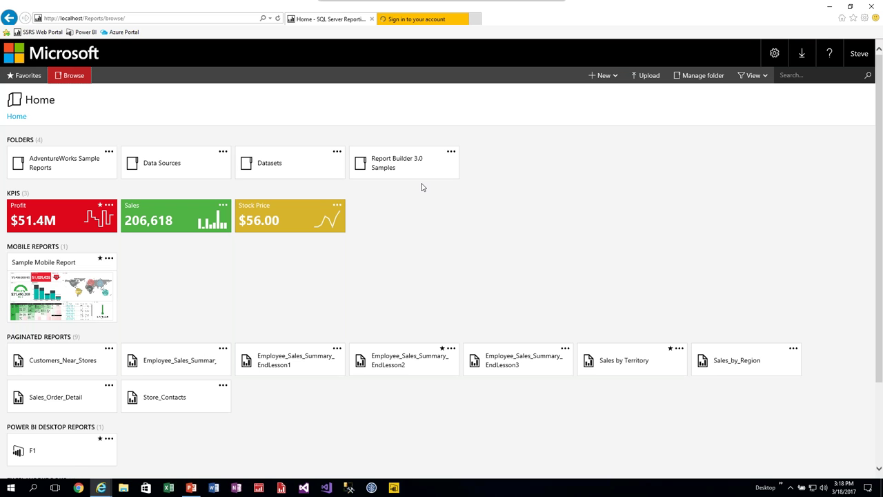
- Look at the AdventureWorks Sample Reports folder's options and contents, and return to the home folder
left_click(100, 207)
left_click(100, 259)
left_click(109, 151)
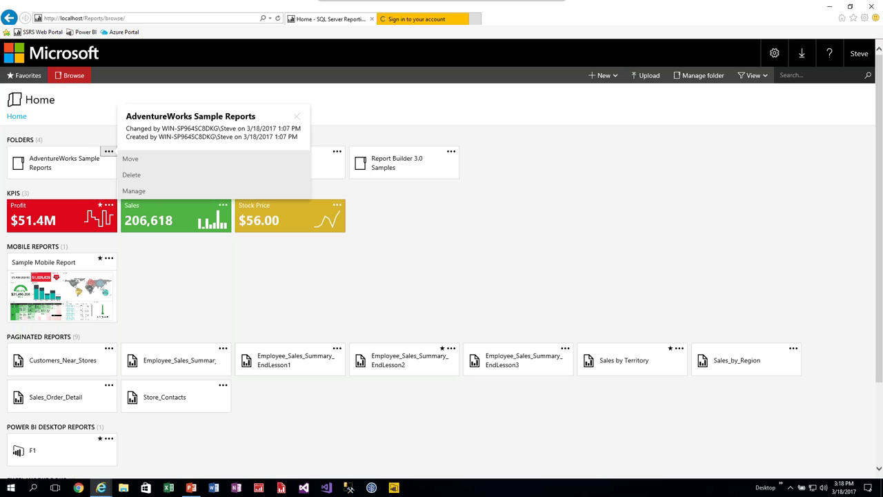
left_click(87, 153)
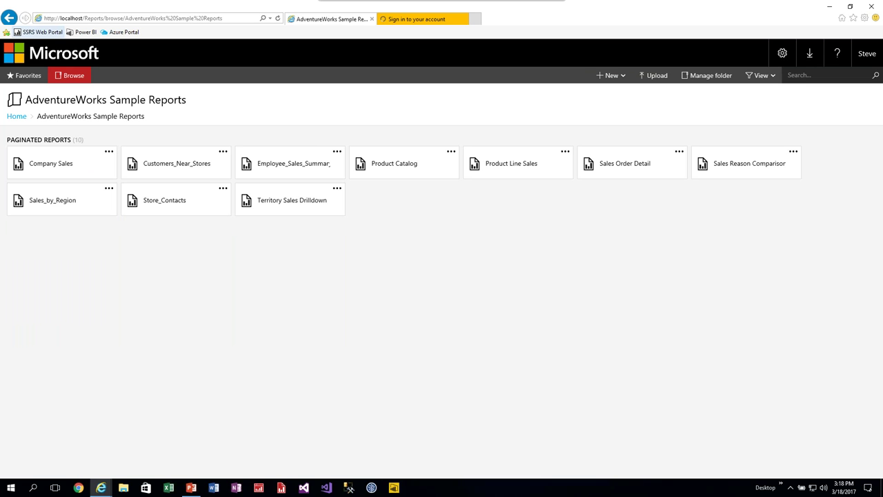
left_click(42, 32)
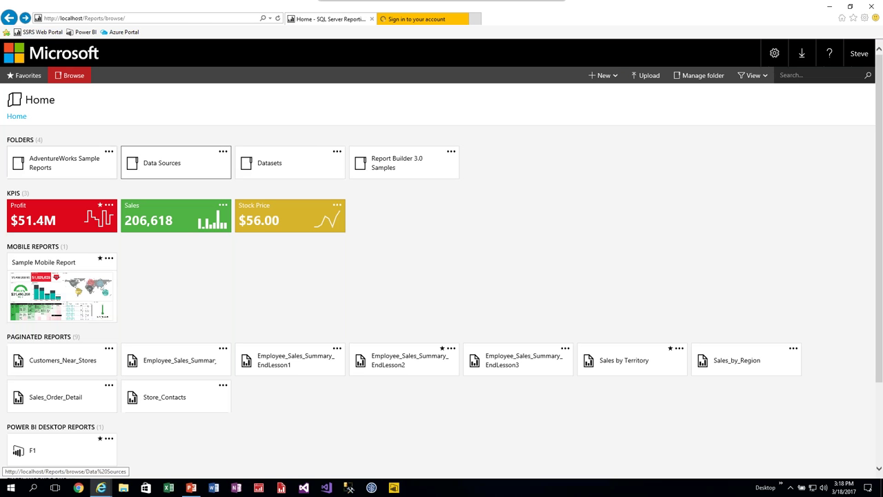
- Add the Employee_Sales_Summary_EndLesson1 paginated report to the favorites and display the favorites page
left_click(108, 258)
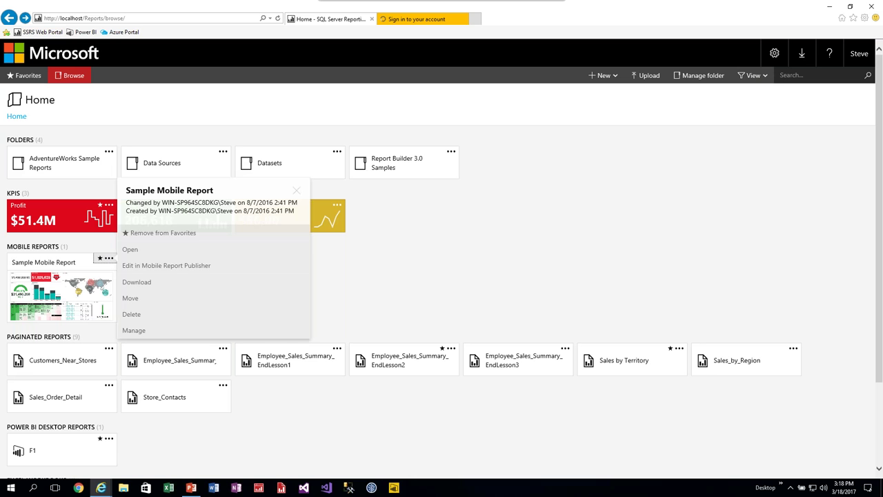
left_click(136, 235)
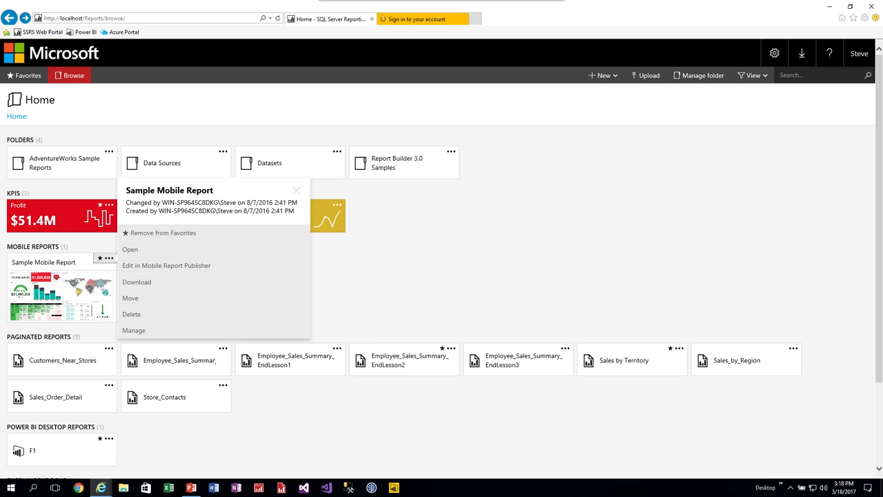
left_click(335, 351)
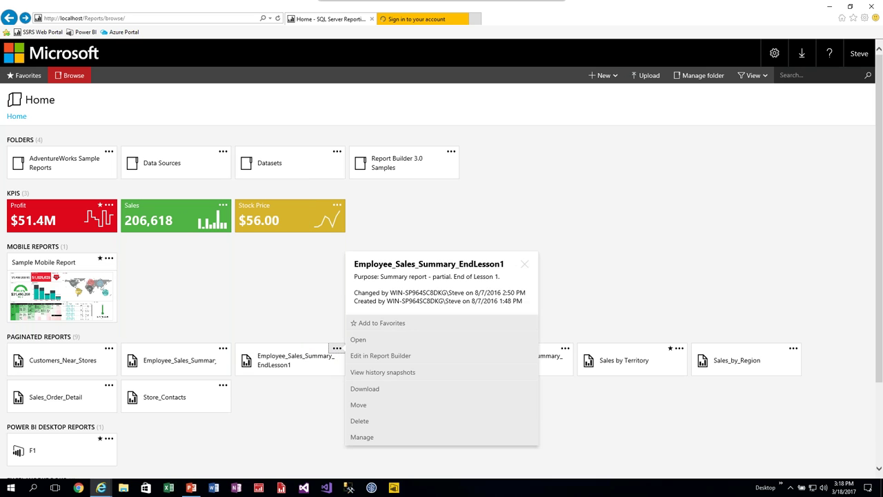
left_click(405, 323)
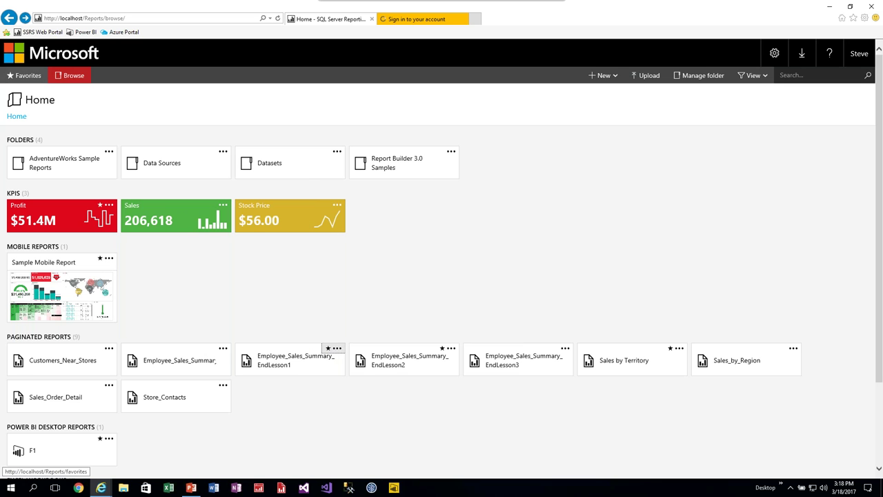
left_click(24, 75)
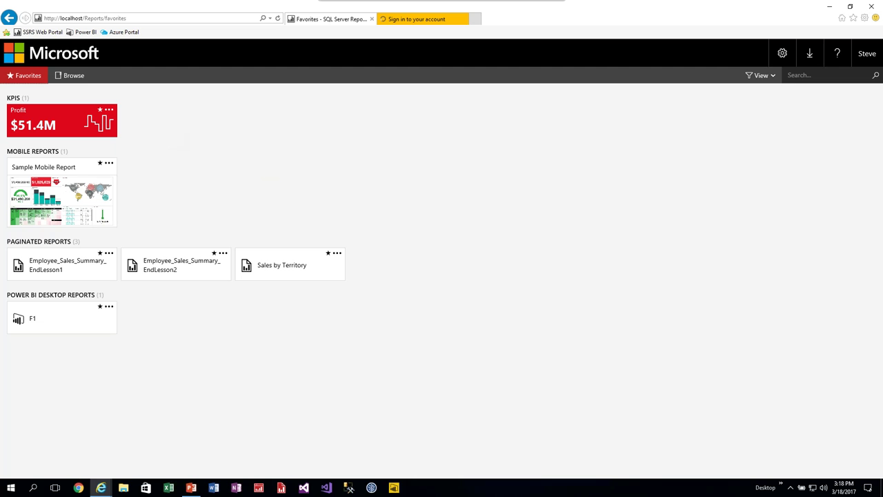
- Add the MatrixwithSparklines report from the Report Builder 3.0 Samples folder to the favorites and display the favorites page
left_click(70, 76)
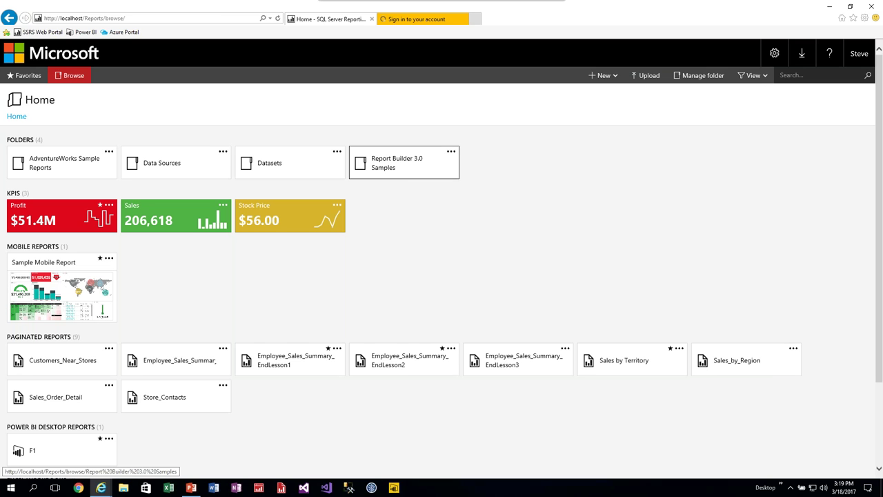
left_click(401, 163)
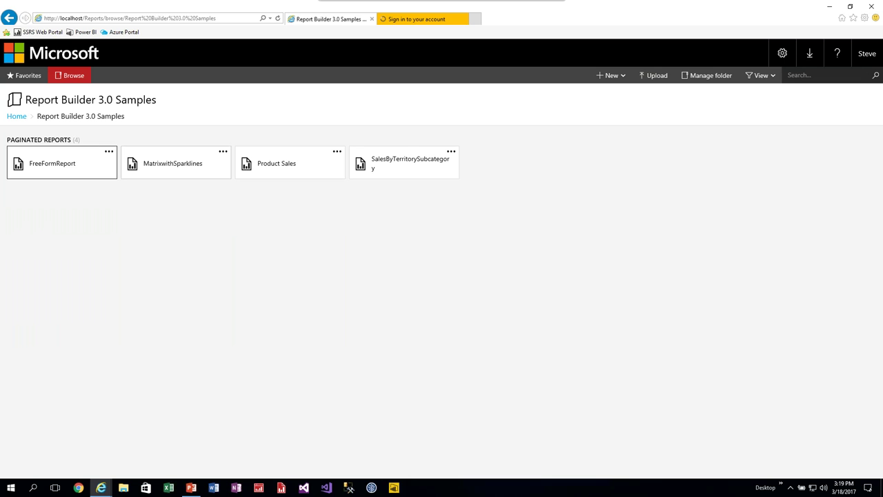
left_click(223, 151)
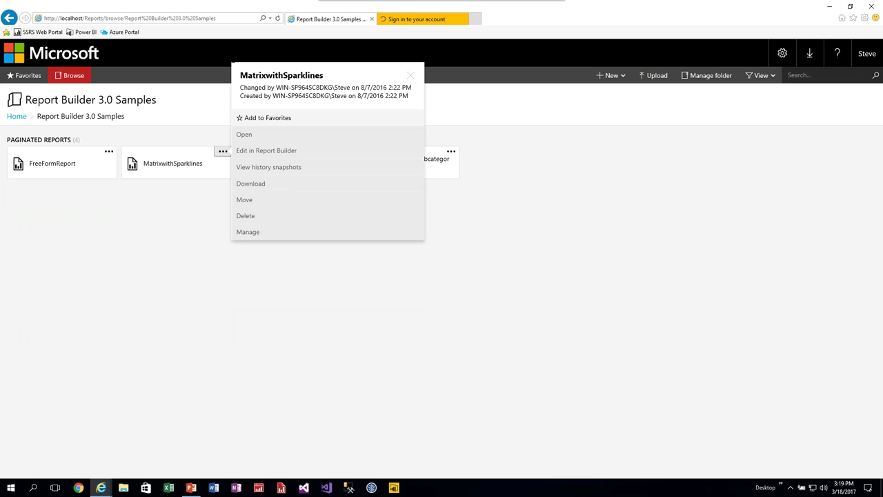
left_click(265, 117)
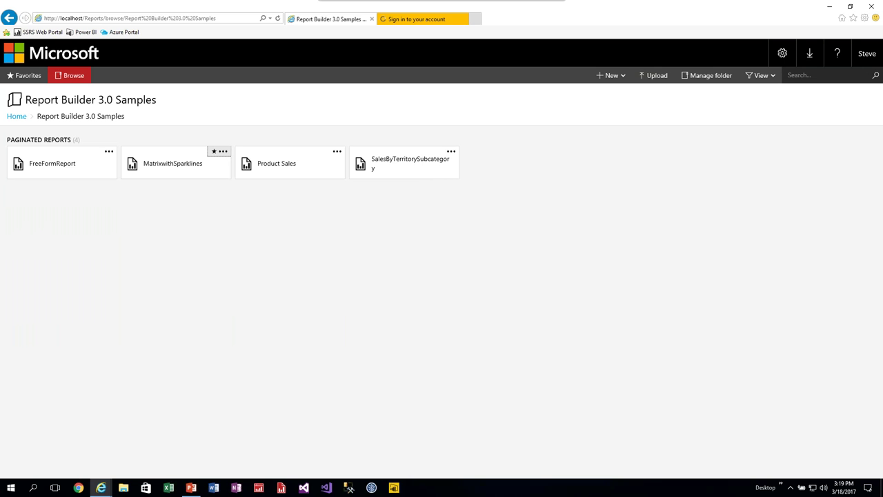
left_click(25, 76)
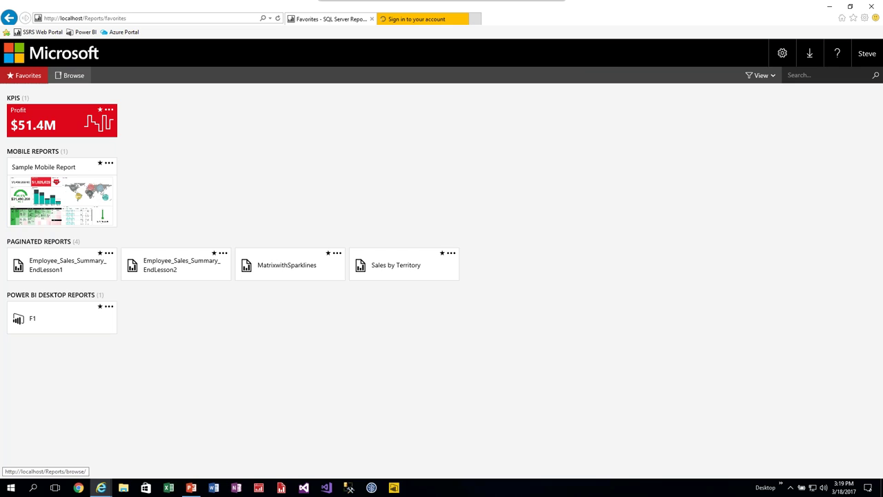
- Browse the home folder again and look through its content types, from folders and KPIs down to resources
left_click(70, 75)
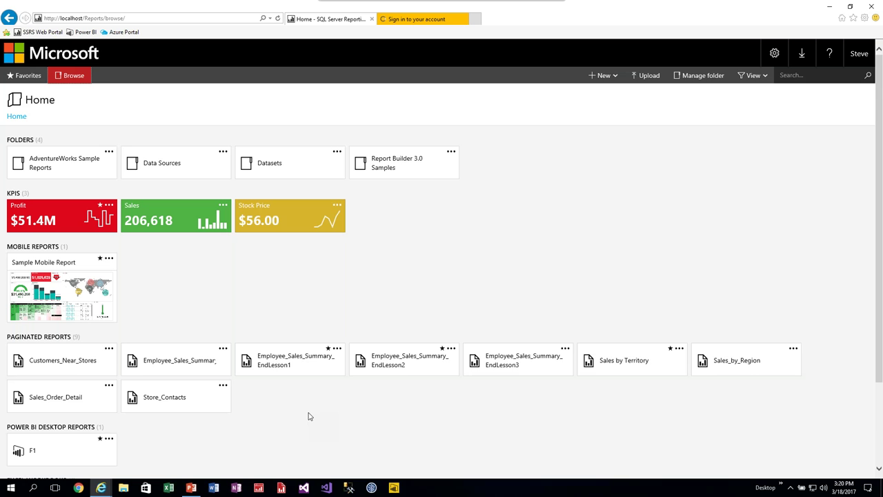
scroll(215, 370, "down", 1)
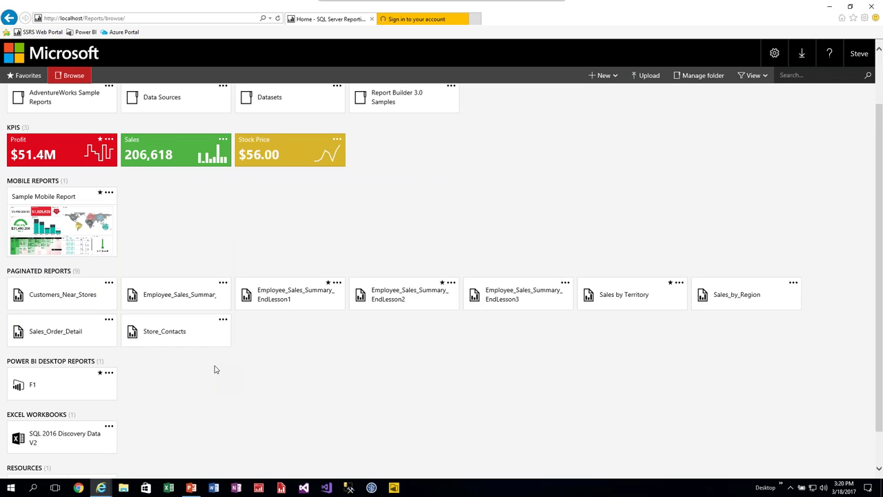
scroll(215, 370, "down", 1)
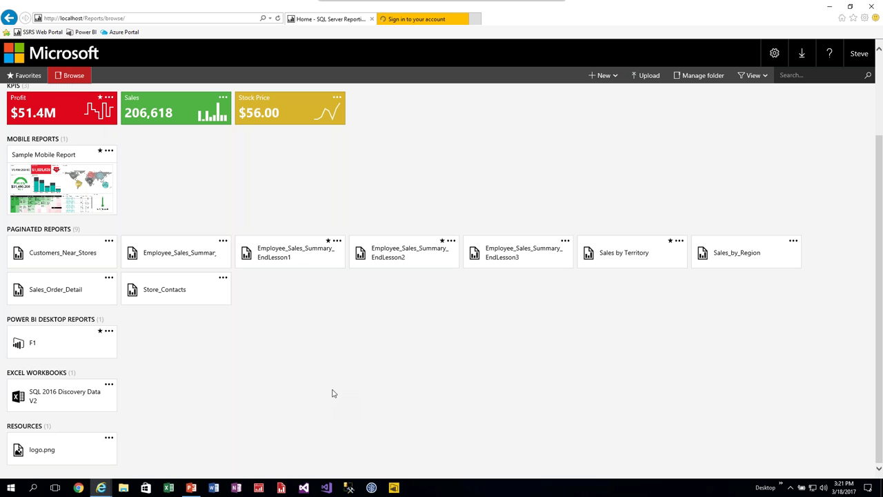
scroll(332, 393, "up", 2)
scroll(309, 256, "up", 1)
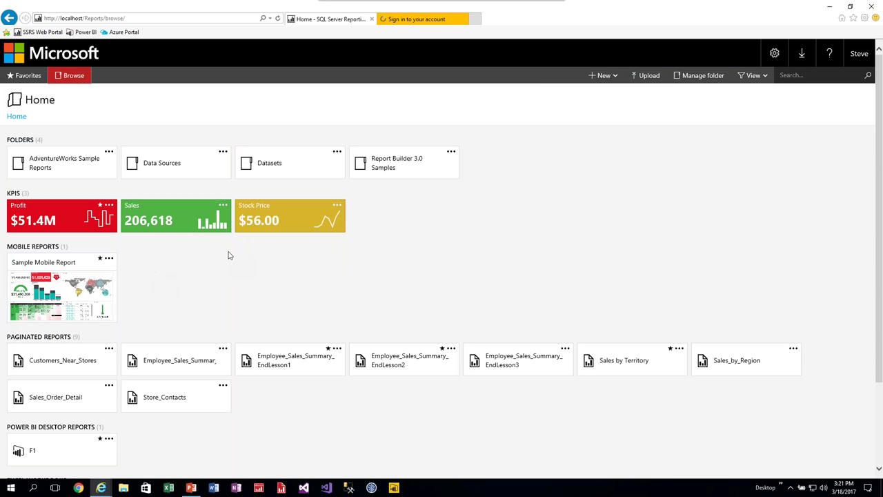
left_click(97, 220)
left_click(290, 216)
left_click(62, 215)
left_click(247, 220)
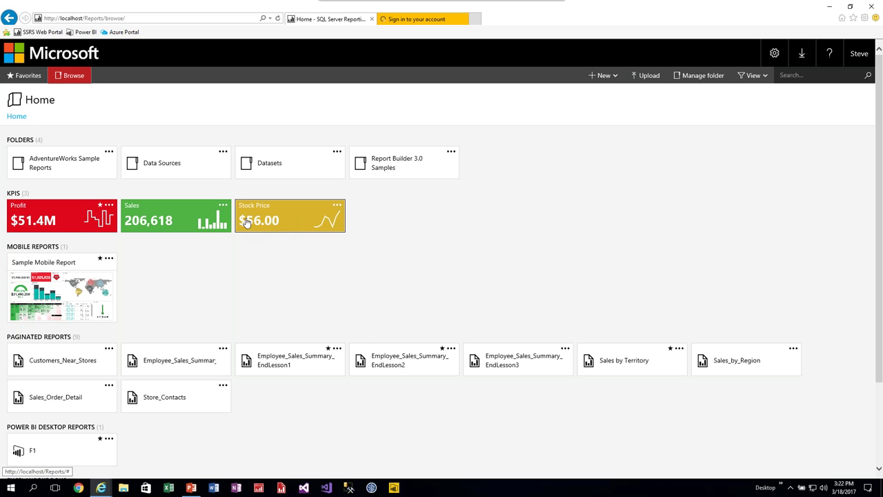
left_click(62, 215)
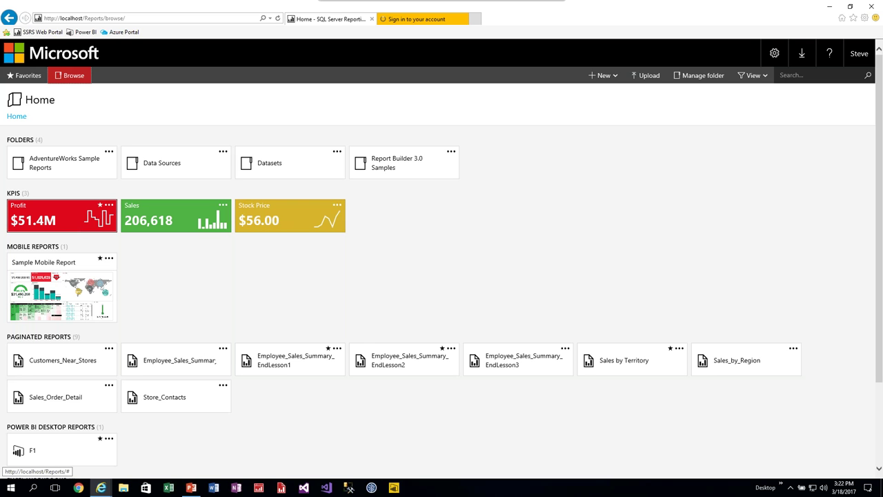
left_click(290, 216)
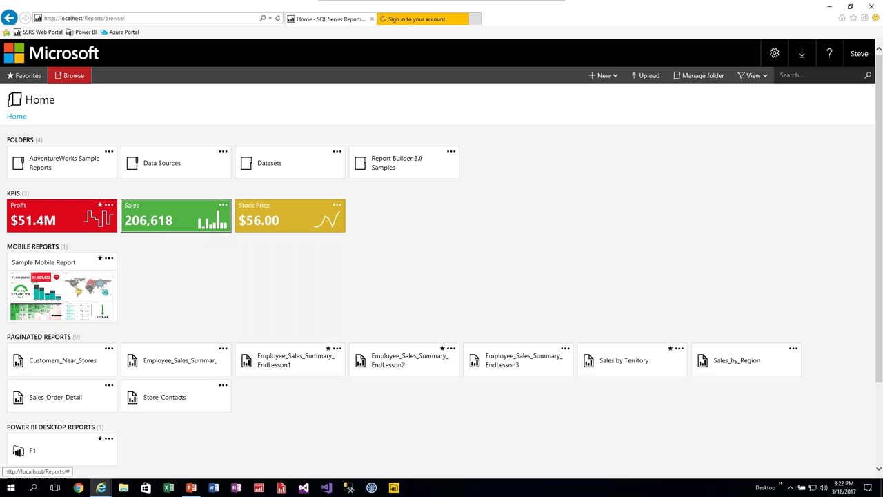
- Open the Profit KPI's management properties and review the sources available for its value
left_click(109, 205)
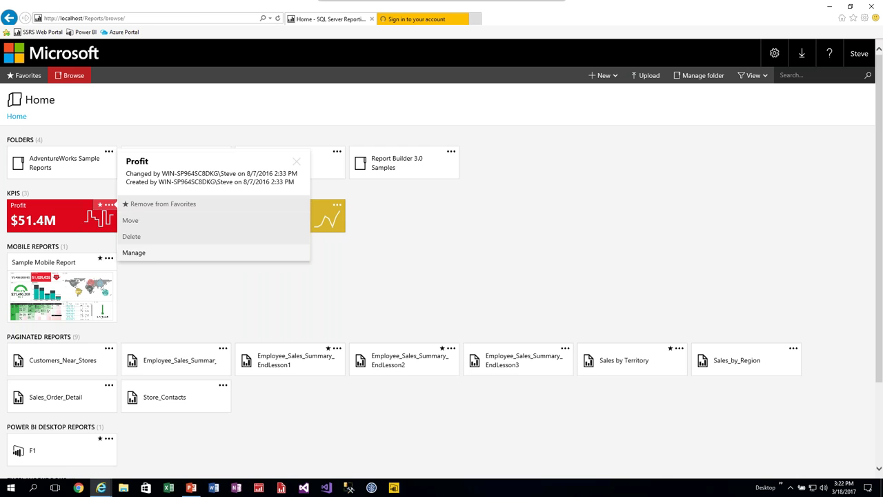
left_click(134, 252)
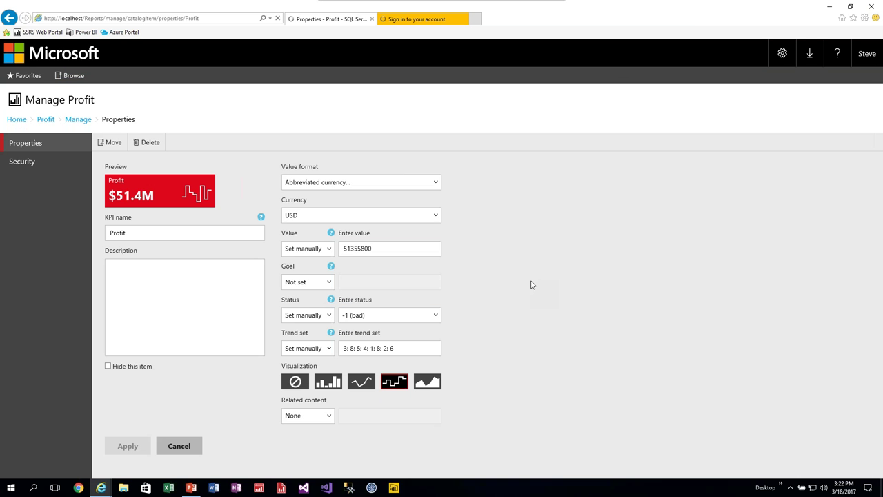
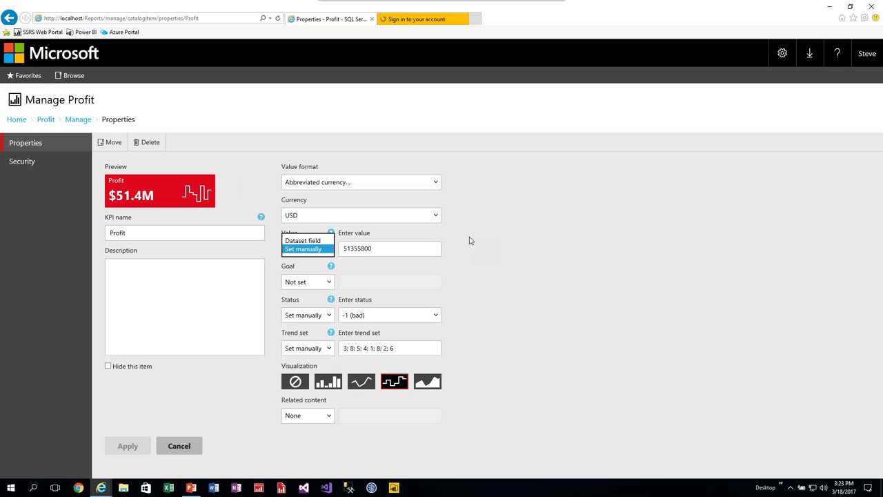
left_click(401, 271)
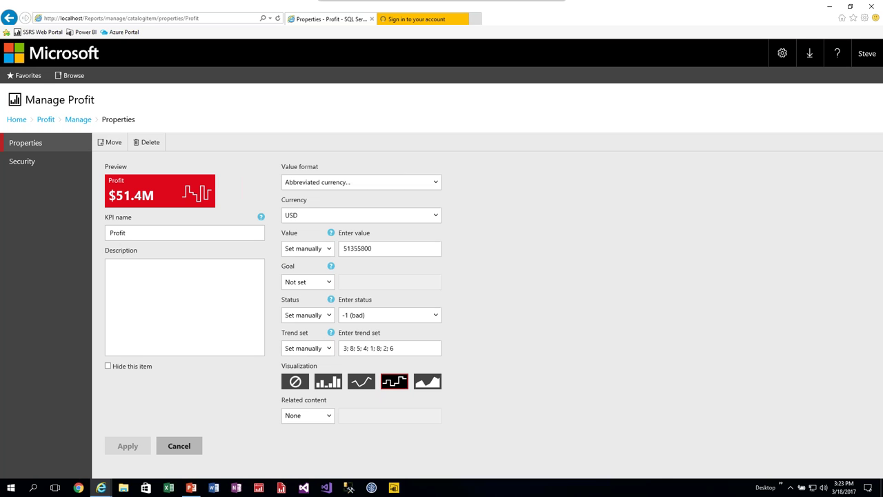
- Review the Profit KPI's status sources and the status levels that can be set manually
left_click(329, 315)
left_click(304, 316)
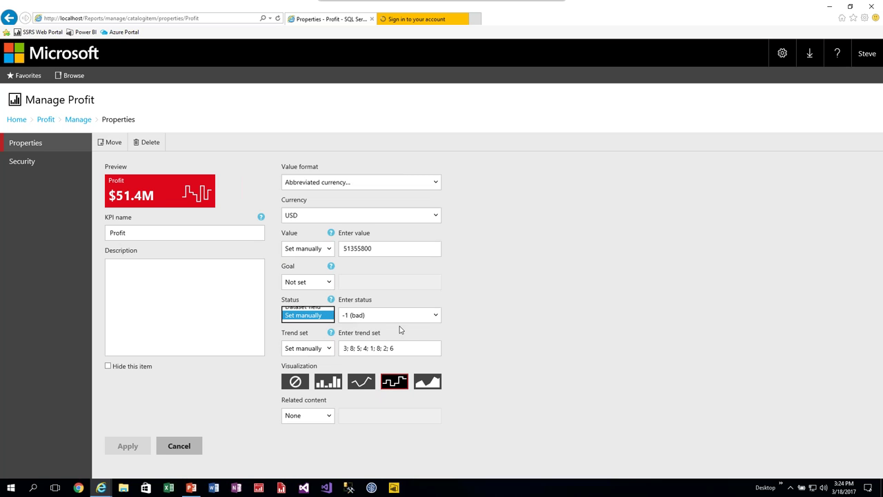
left_click(436, 316)
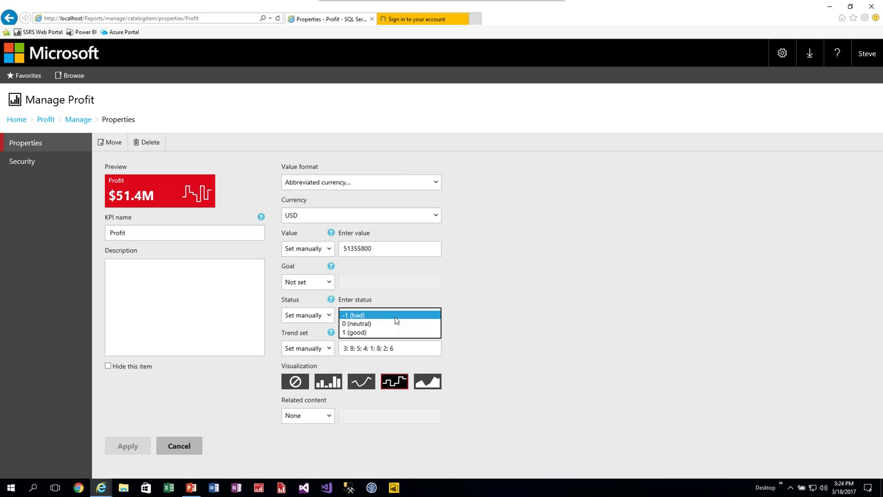
left_click(396, 317)
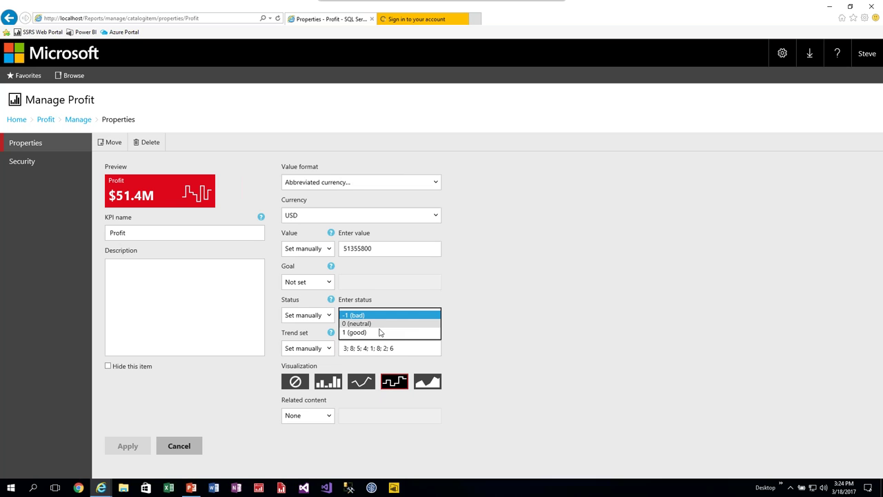
left_click(485, 298)
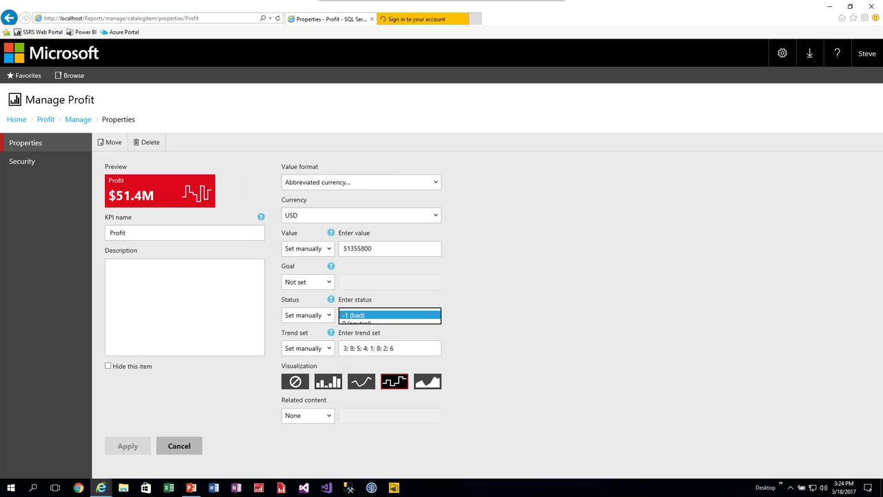
- Check the trend set sources of the Profit KPI and set its visualization to Line
left_click(329, 349)
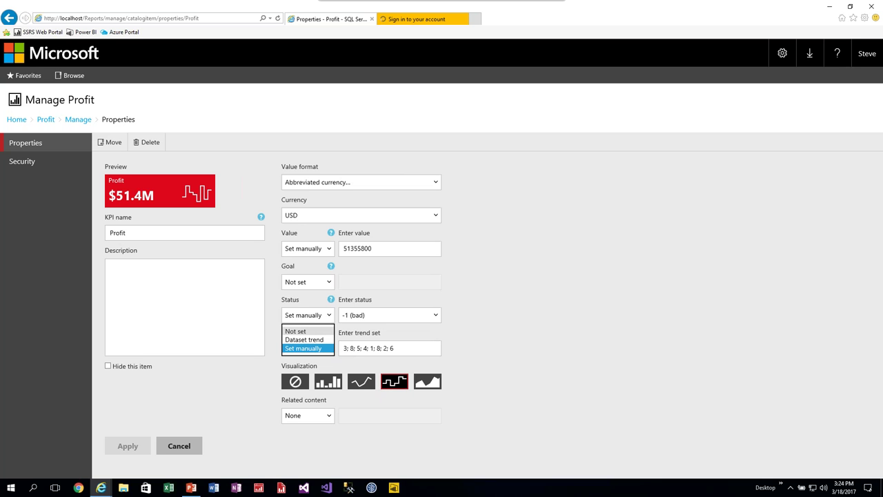
left_click(476, 337)
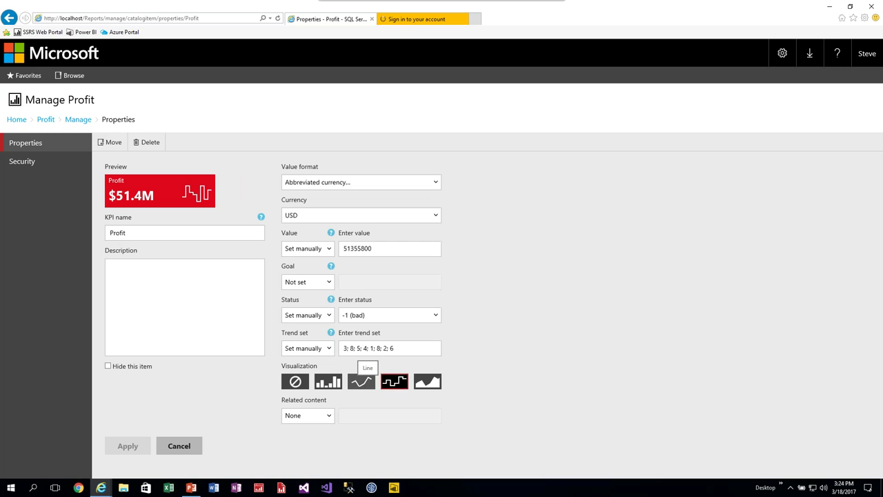
left_click(361, 380)
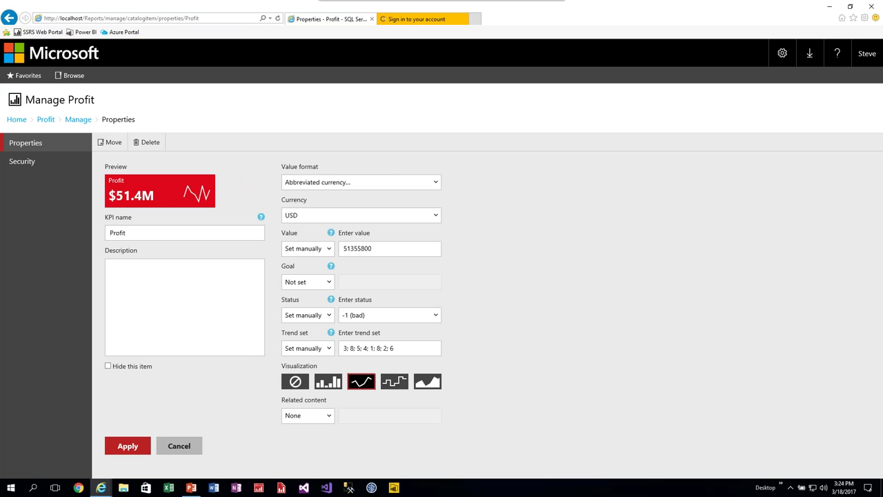
- Try the step, area, column and no-chart visualizations on the Profit KPI, return to step, and discard the changes
left_click(394, 381)
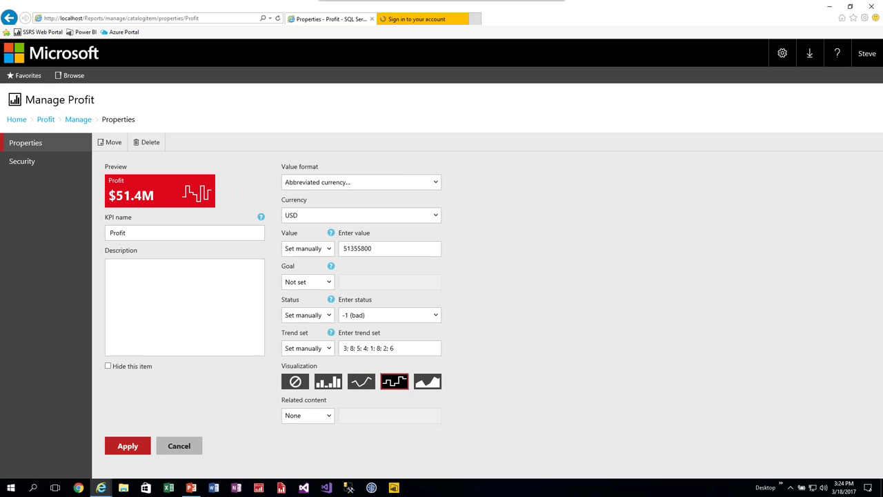
left_click(427, 381)
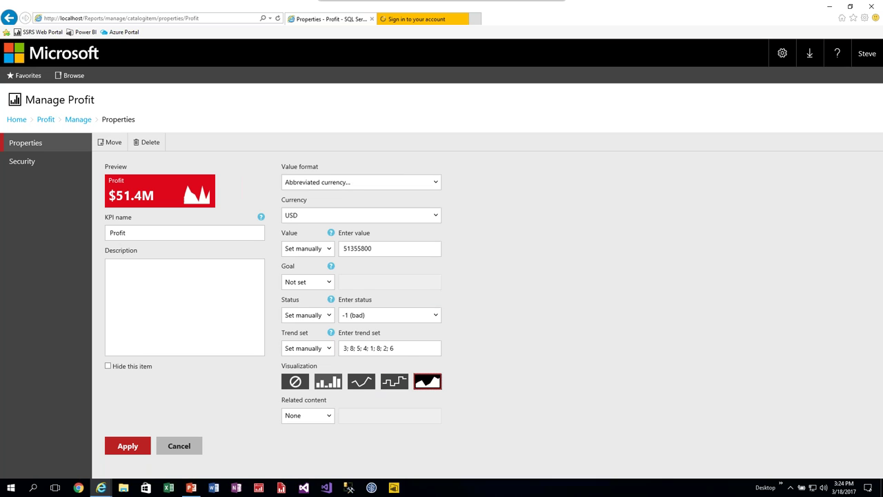
left_click(328, 381)
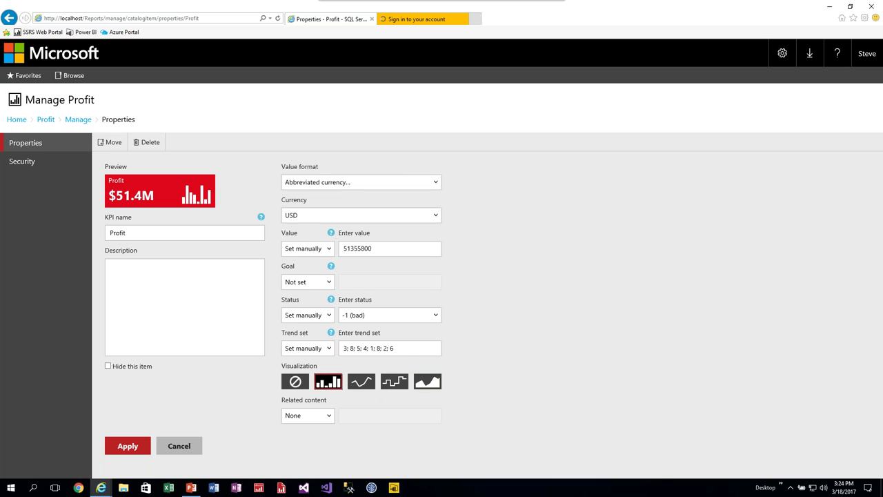
left_click(295, 382)
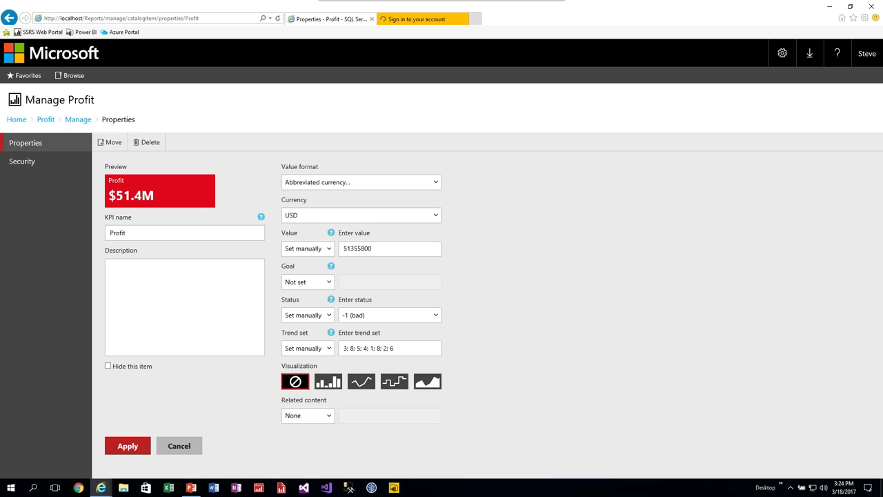
left_click(394, 382)
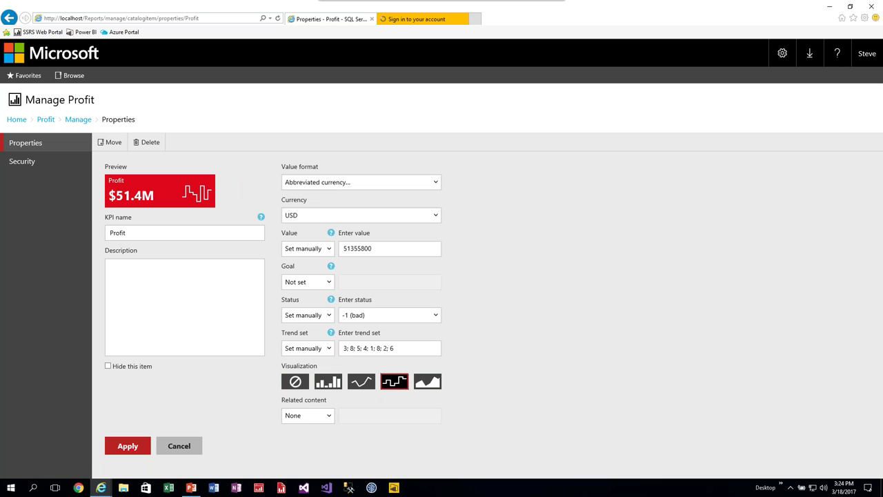
left_click(178, 446)
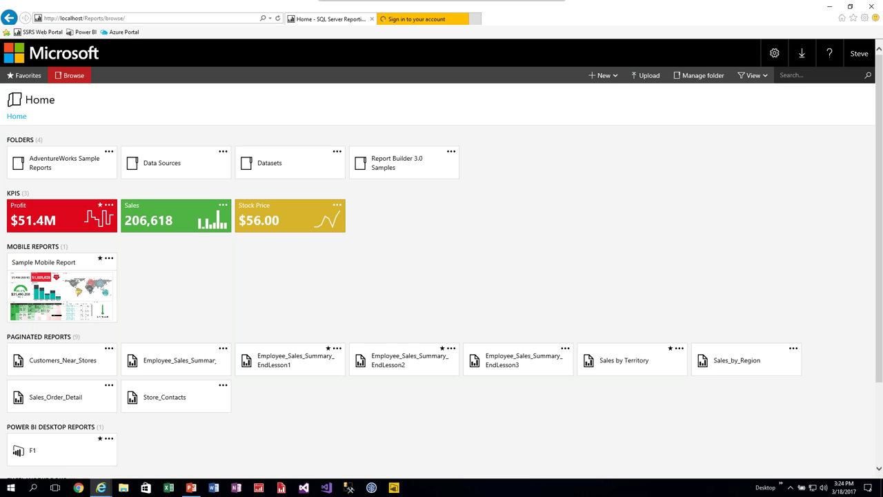
- Look into the Datasets folder, inspect the category chart in Sample Mobile Report, and return to the home folder
left_click(288, 172)
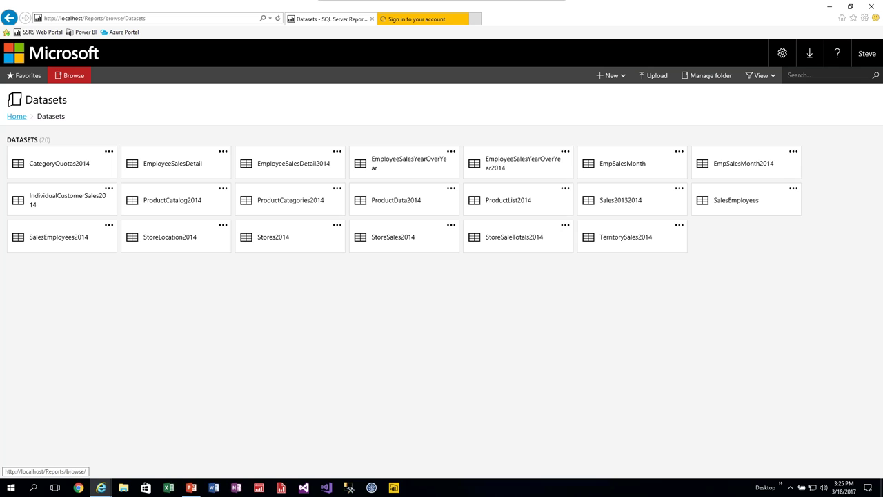
left_click(17, 116)
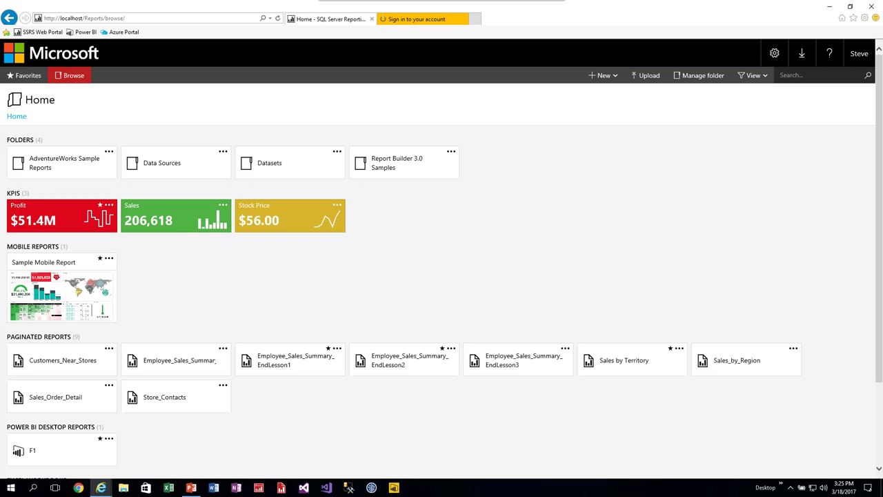
left_click(61, 293)
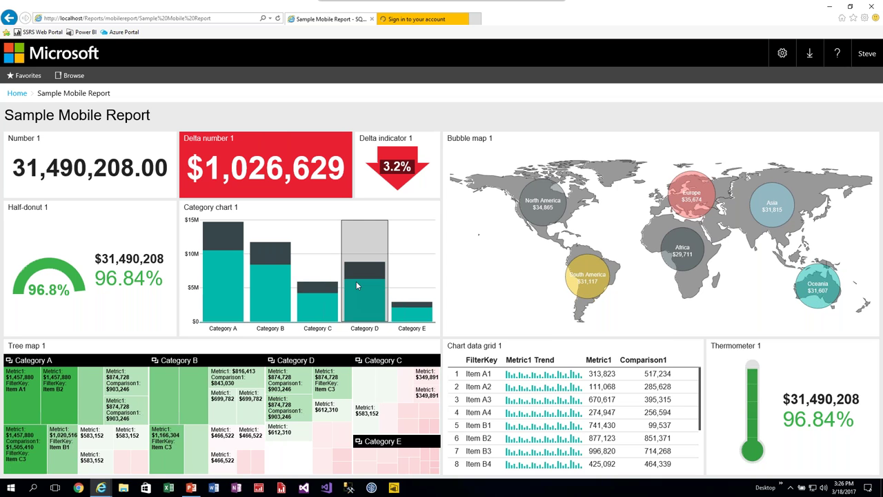
left_click(329, 278)
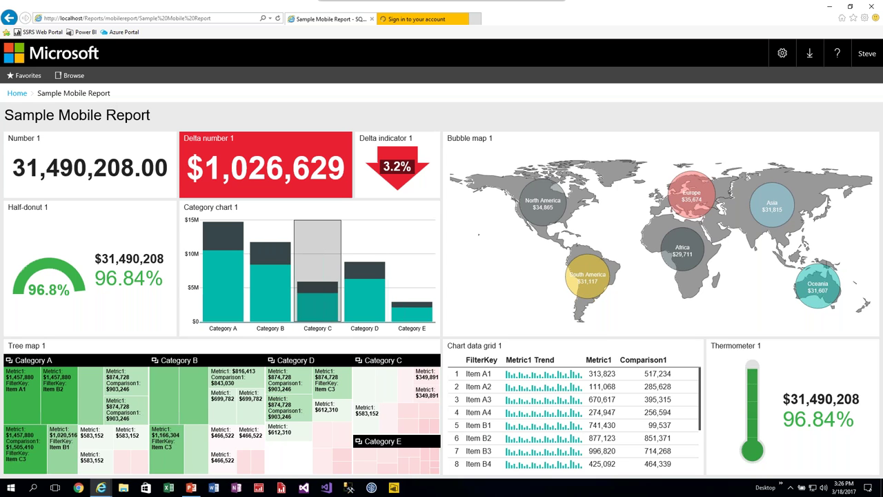
left_click(16, 92)
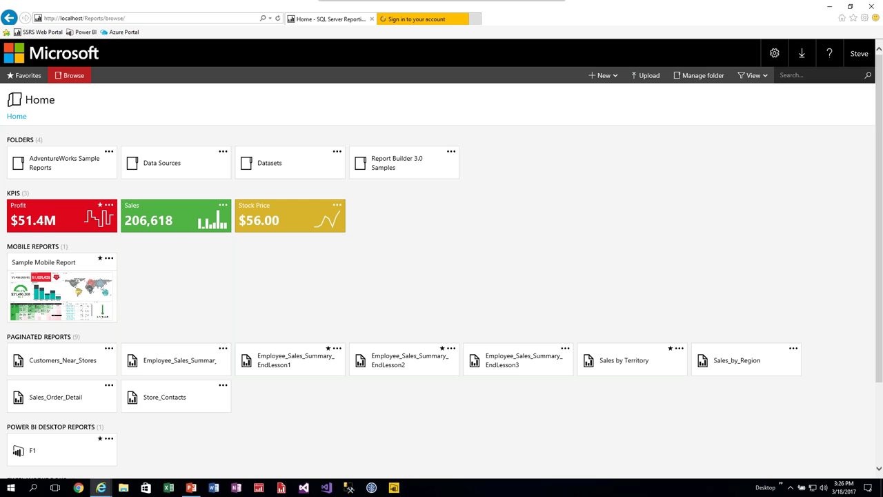
- Review the home folder's content from folders down to resources and open the Data Sources folder
scroll(472, 269, "down", 3)
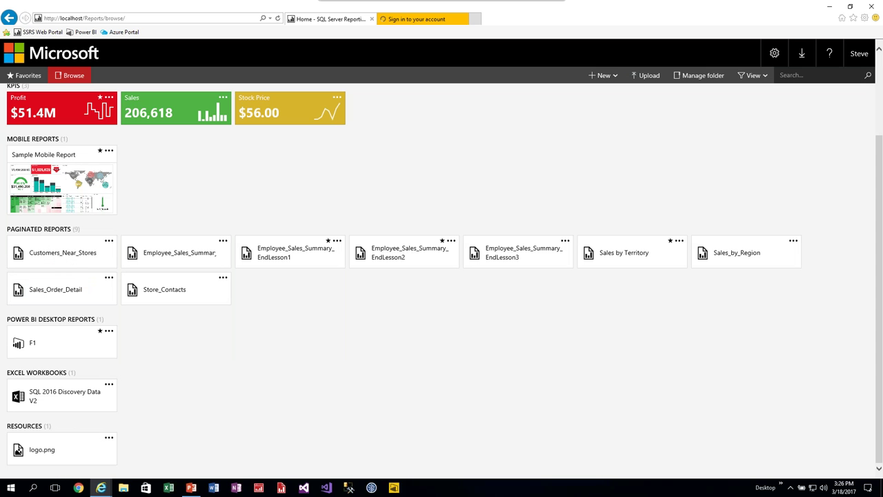
scroll(358, 270, "up", 3)
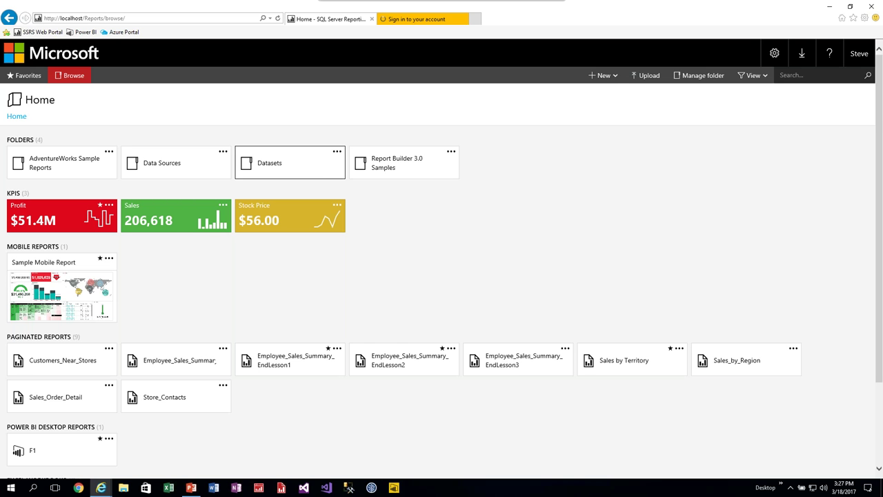
scroll(442, 276, "down", 3)
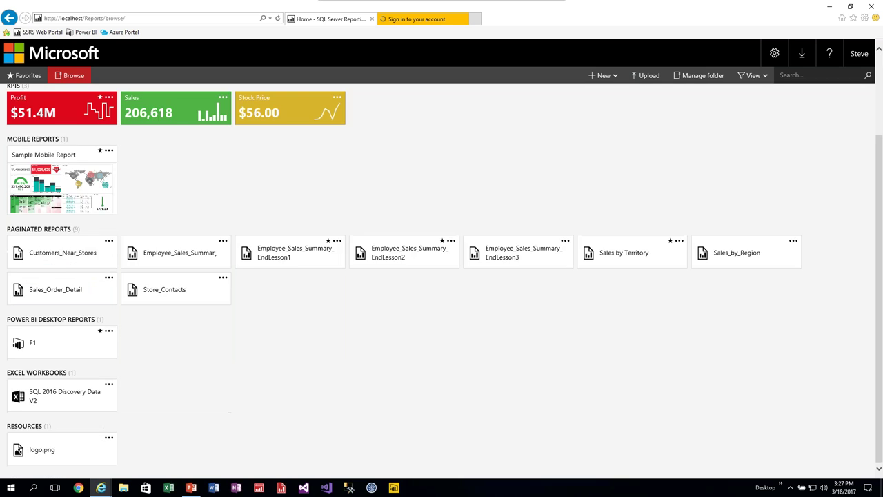
scroll(442, 276, "up", 3)
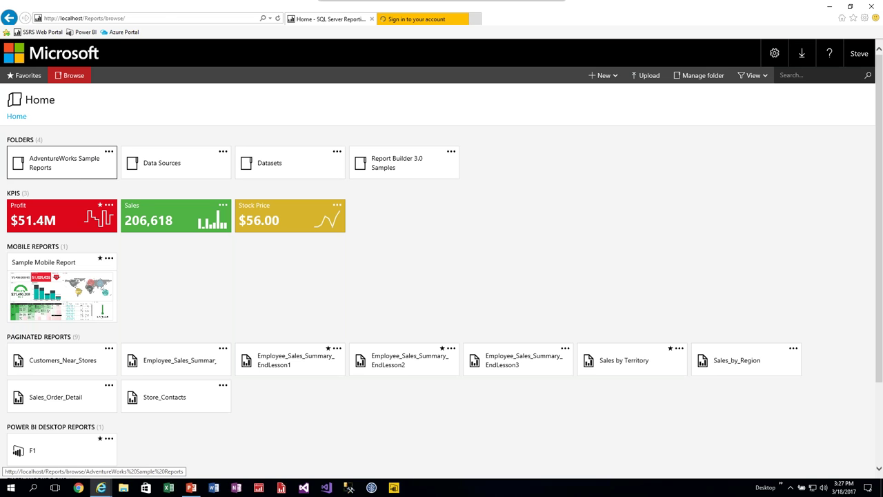
left_click(162, 163)
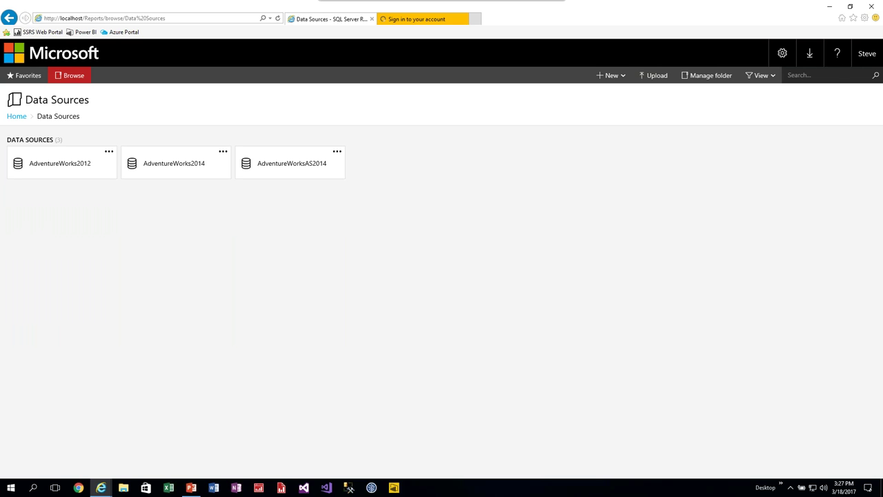
- Switch to SQL Server Management Studio and connect to the localhost server with server type Database Engine
left_click(326, 488)
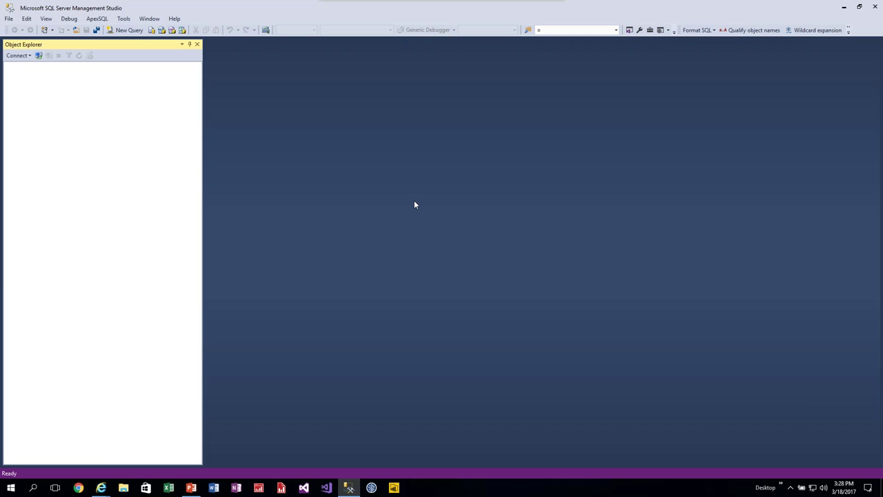
key("shift+Tab")
key("alt+Down")
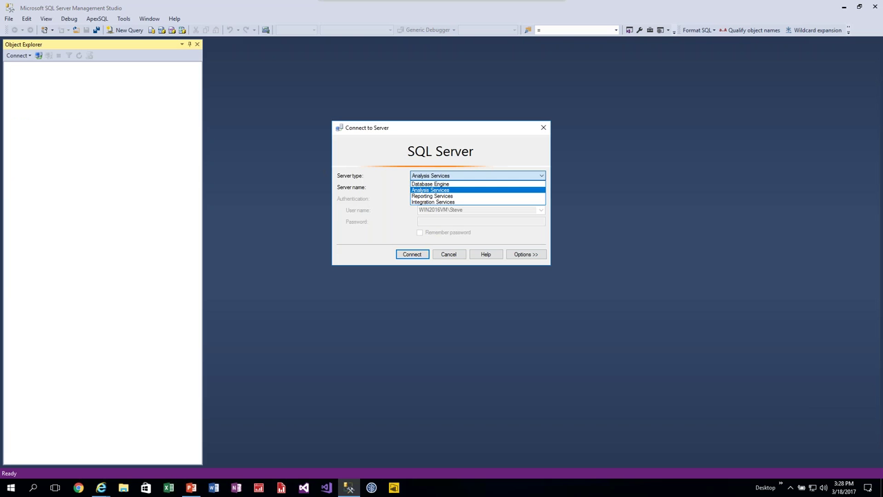
key("Up")
key("Return")
key("Return")
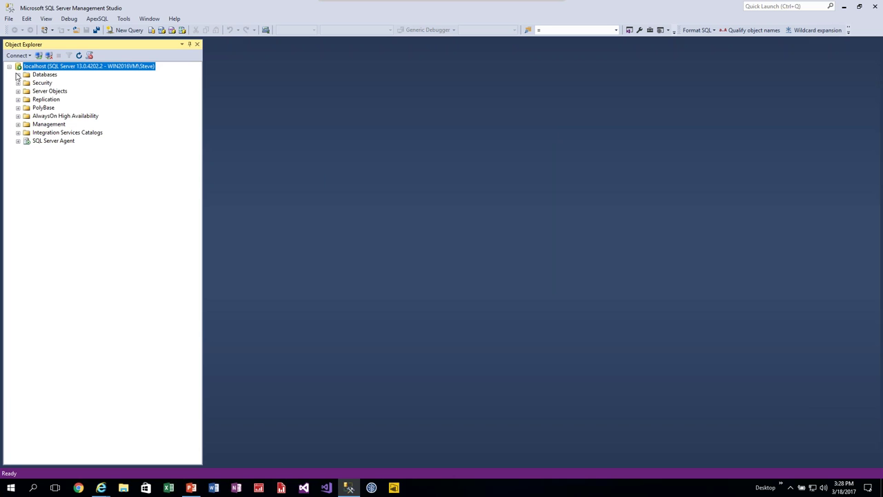
- List the localhost databases, review the tables of AdventureWorksDW2014, and select the AdventureWorks2014 database
left_click(18, 75)
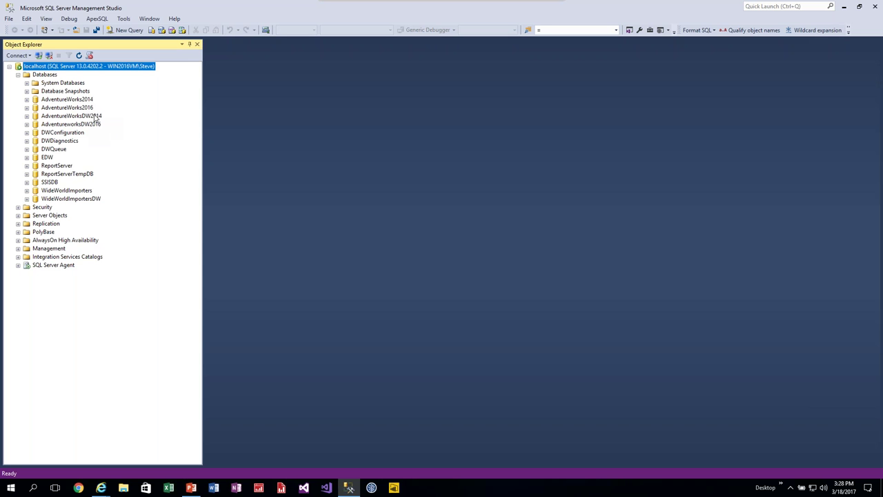
left_click(26, 116)
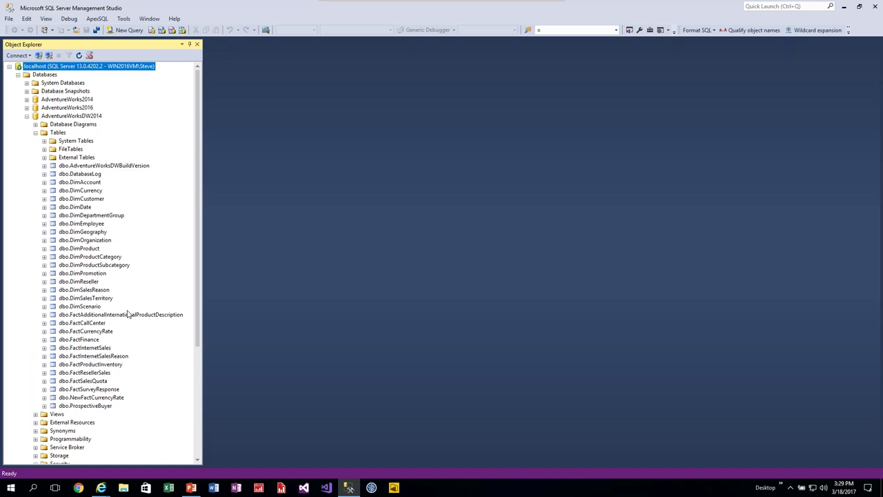
scroll(127, 314, "down", 2)
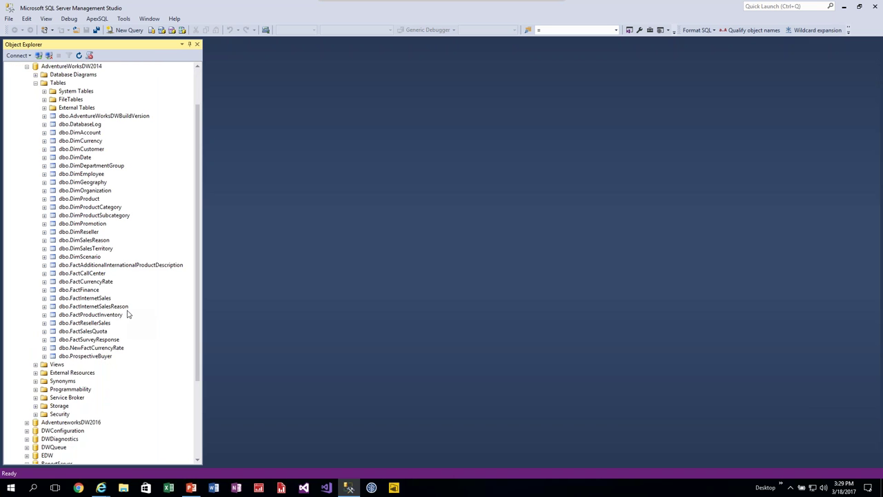
scroll(128, 314, "up", 2)
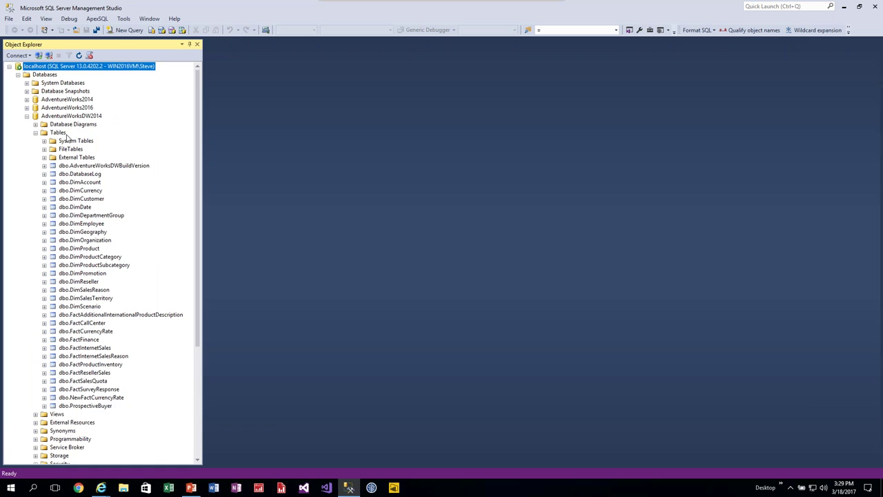
left_click(26, 116)
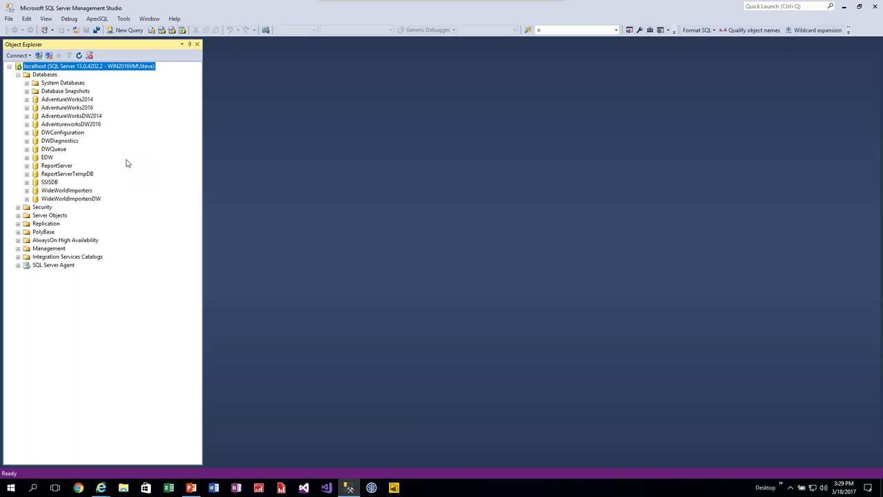
left_click(72, 117)
left_click(68, 99)
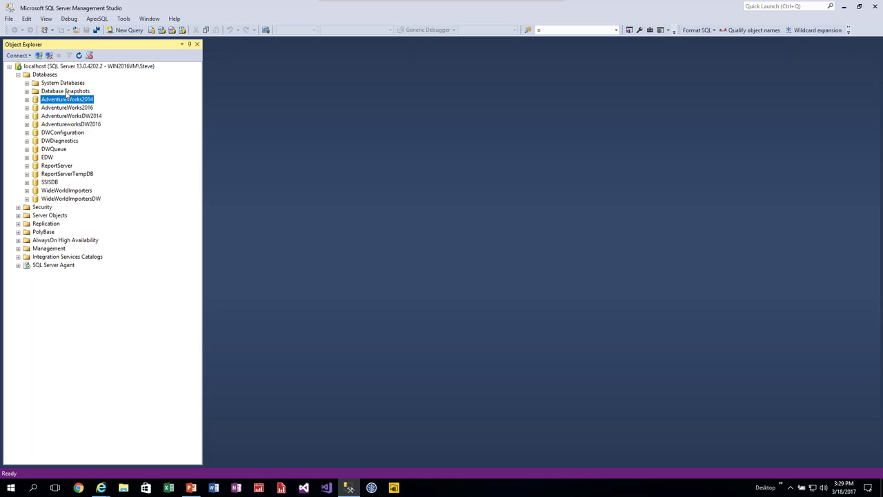
- Connect to Analysis Services on WIN2016VM and select the AdventureWorksDW2014Multidimensional-EE database
left_click(18, 55)
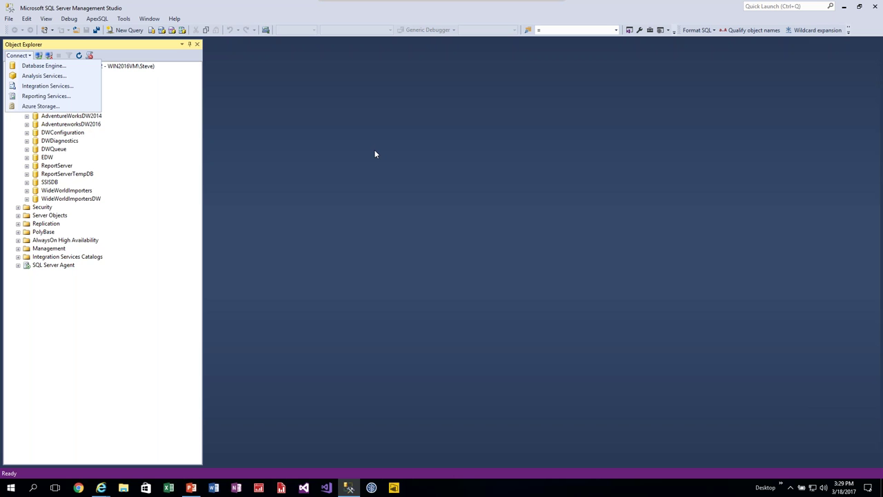
key("Down")
key("Down")
key("Return")
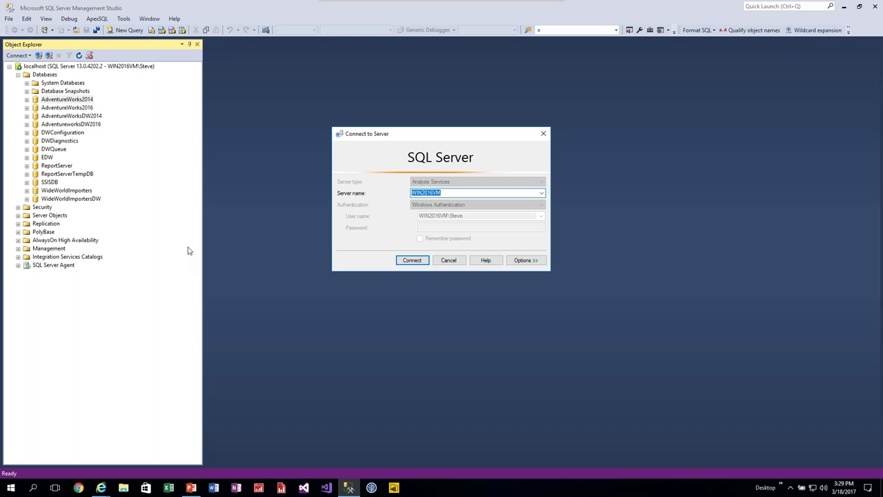
key("Return")
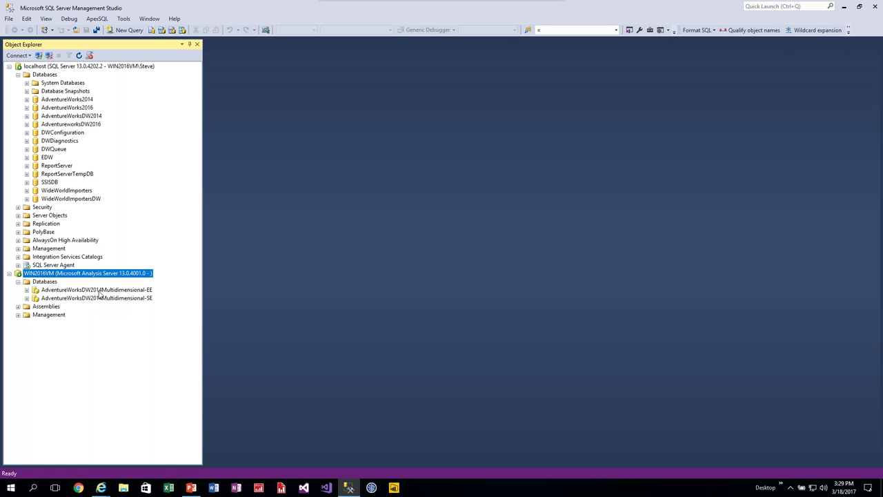
left_click(117, 290)
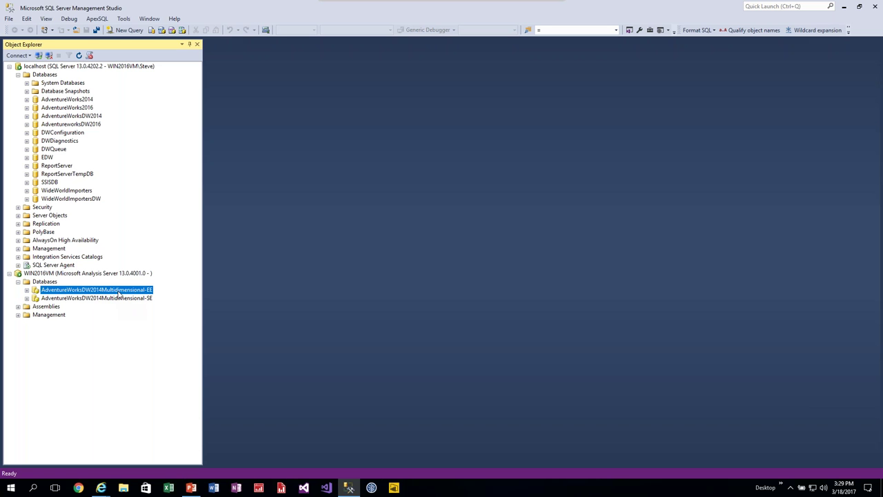
key("Down")
left_click(119, 291)
- Switch back to the SSRS web portal in Internet Explorer, return to the home folder, and open the Datasets folder
left_click(349, 488)
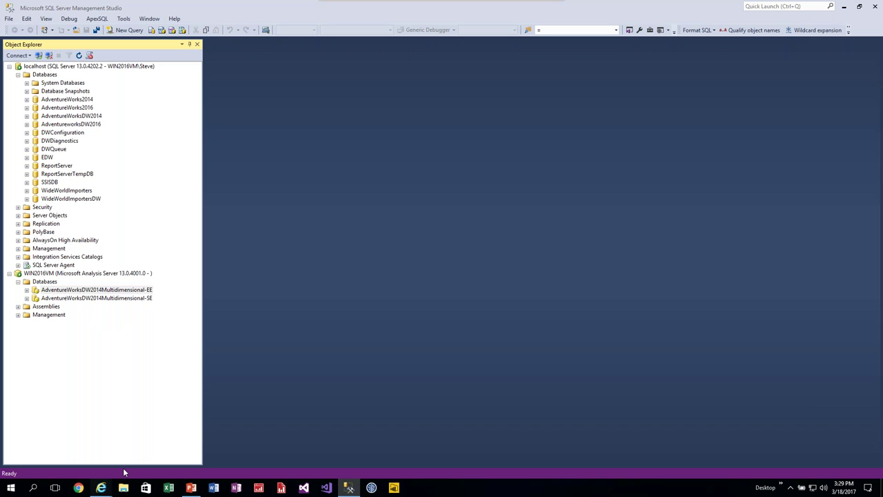
mouse_move(101, 488)
left_click(51, 447)
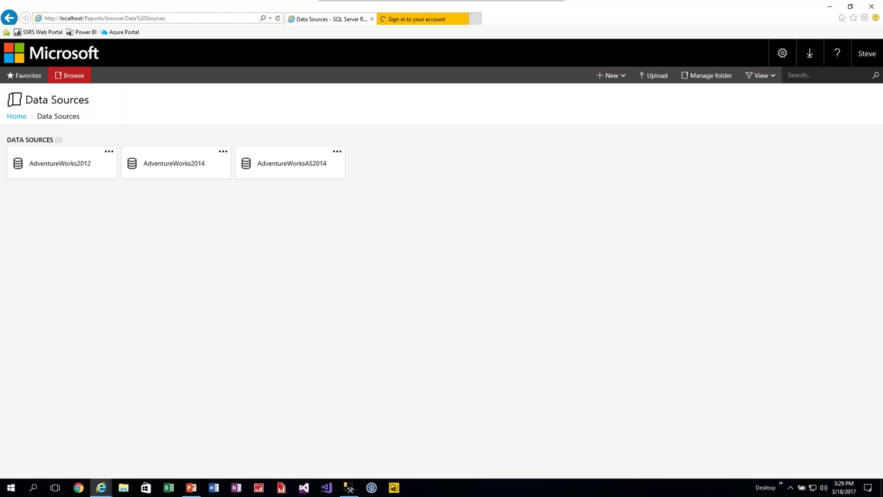
key("alt+Left")
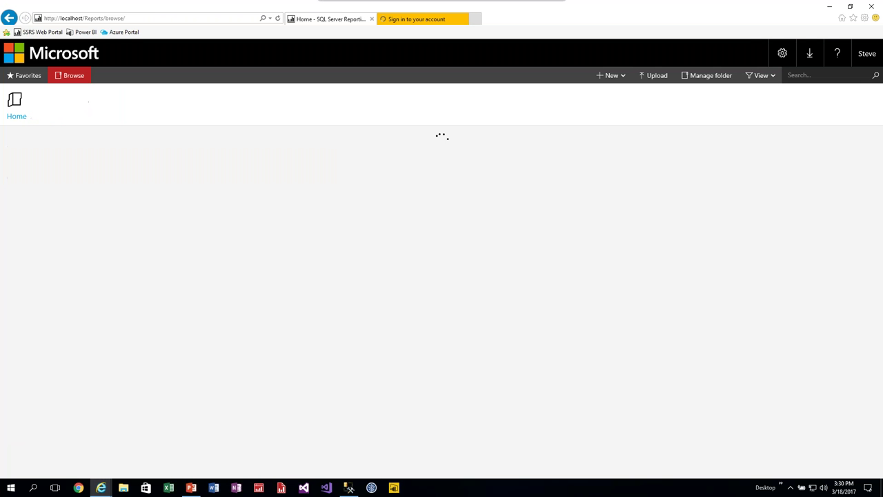
left_click(290, 164)
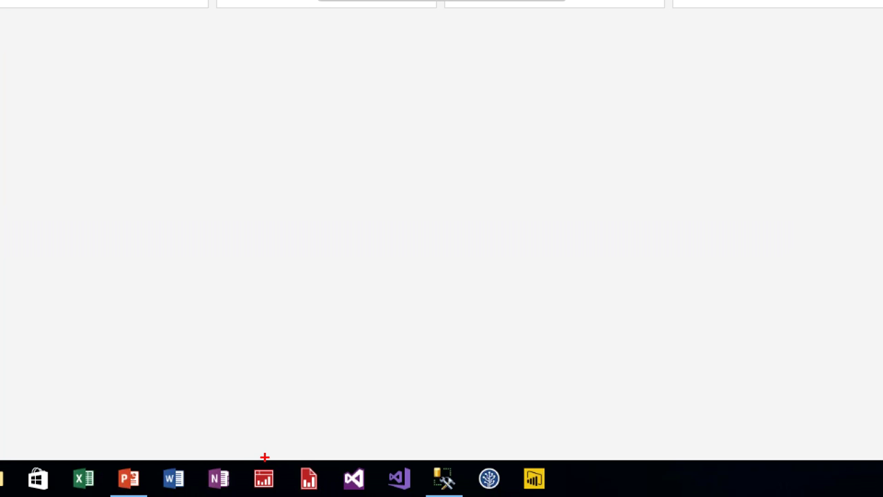
- Show the tools the web portal offers for download, including Mobile Report Publisher and Report Builder
mouse_move(264, 457)
left_mouse_down()
mouse_move(243, 491)
mouse_move(285, 469)
mouse_move(264, 457)
mouse_move(254, 473)
left_mouse_up()
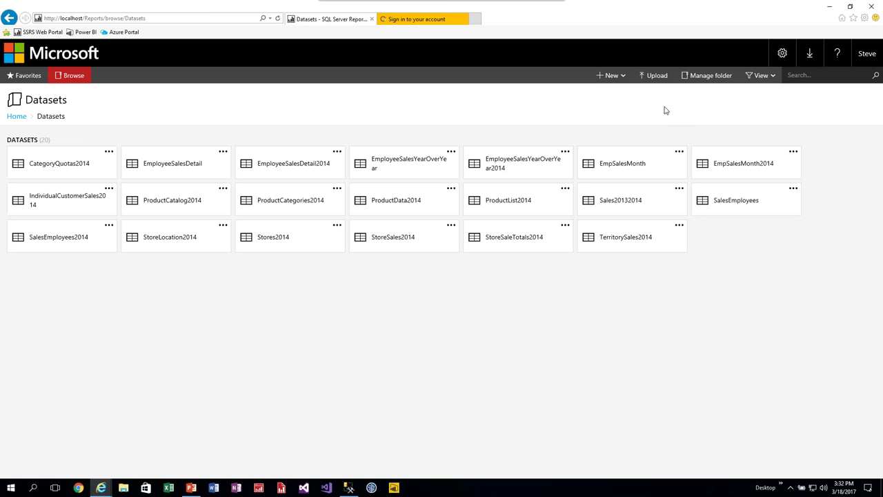
left_click(811, 57)
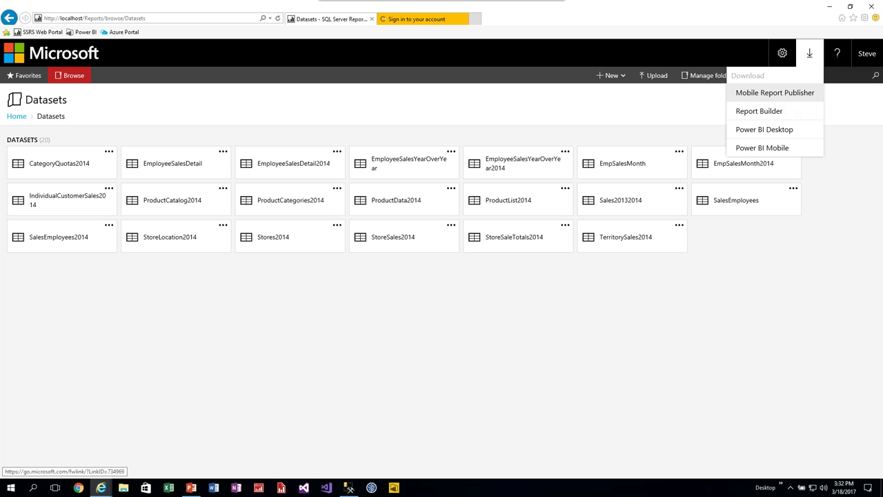
- Open the Mobile Report Publisher download page and review its version and file details
left_click(775, 92)
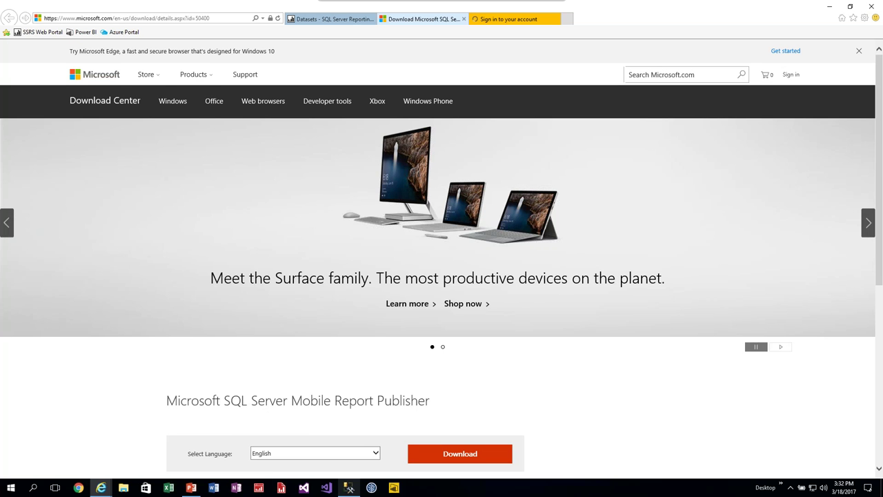
mouse_move(349, 487)
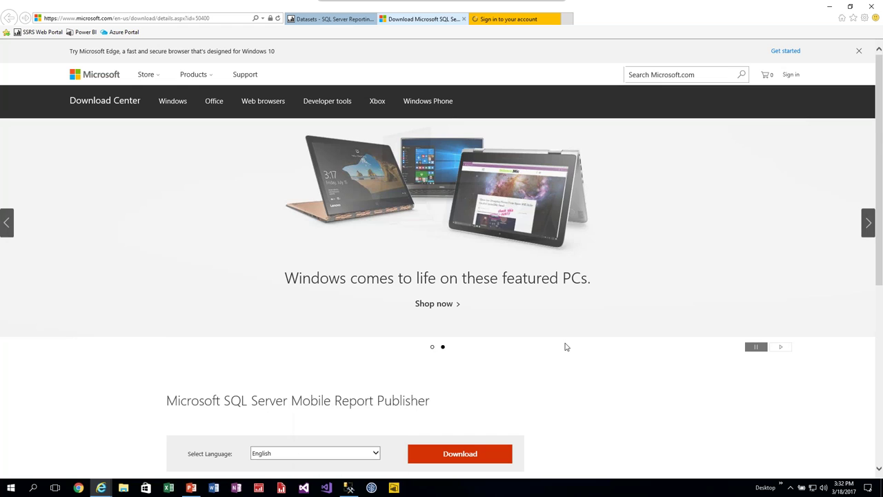
scroll(566, 347, "down", 3)
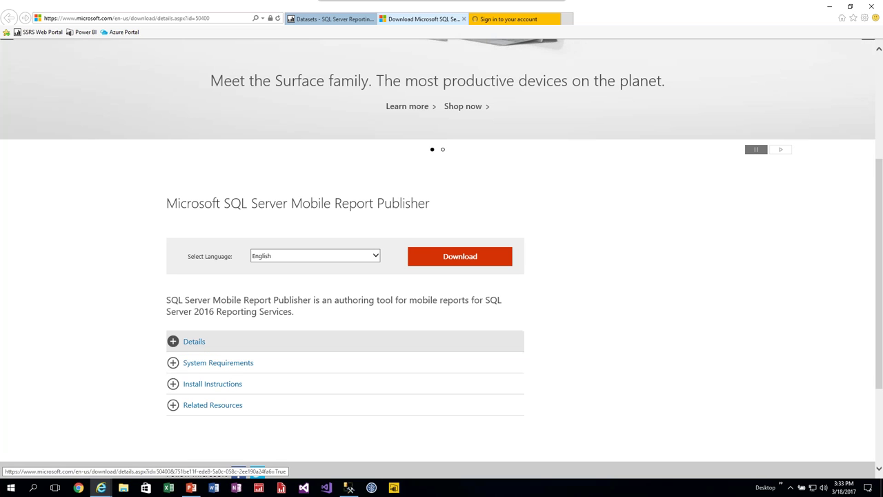
left_click(193, 341)
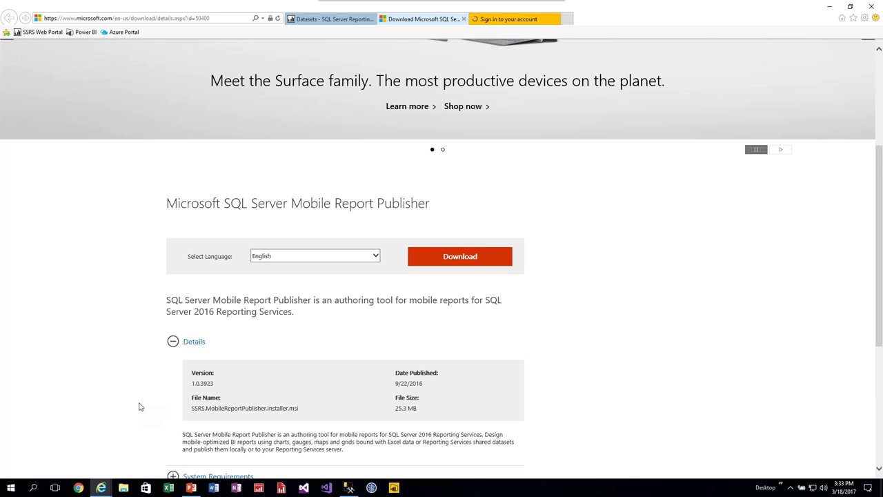
scroll(140, 407, "down", 2)
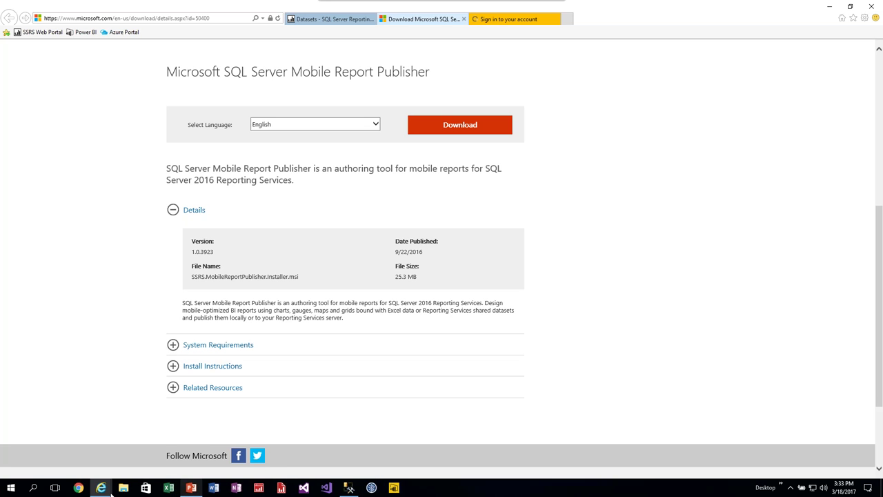
- Return to the Datasets page, view the Power BI Mobile download page, and close both download pages
mouse_move(101, 488)
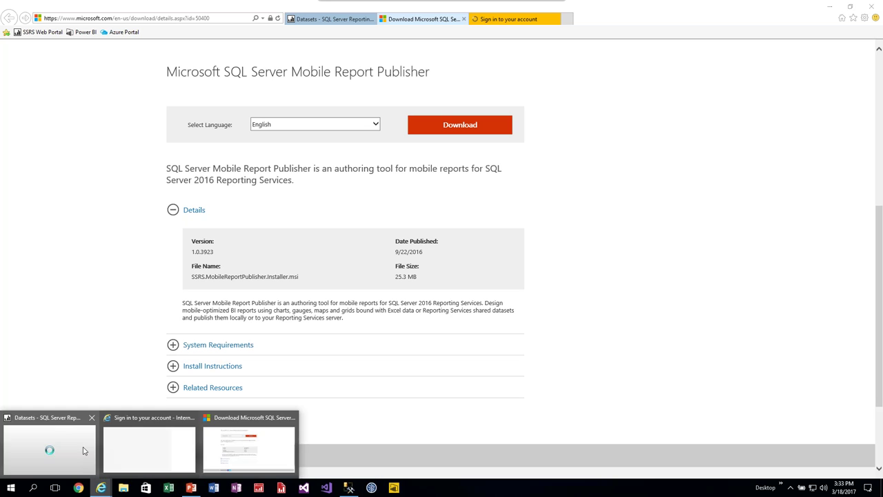
left_click(69, 445)
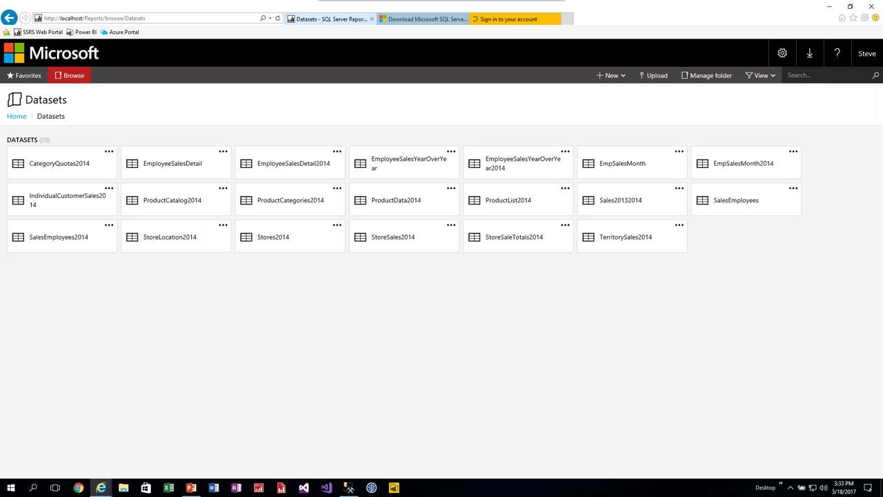
left_click(809, 54)
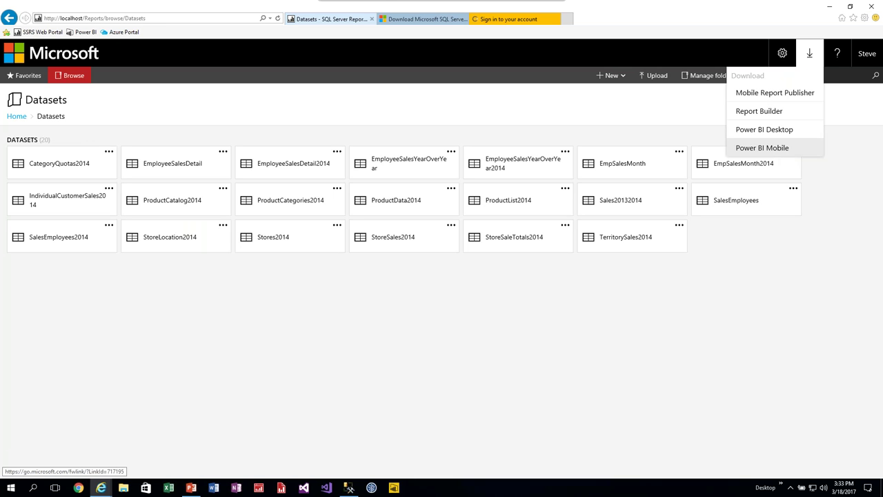
left_click(762, 147)
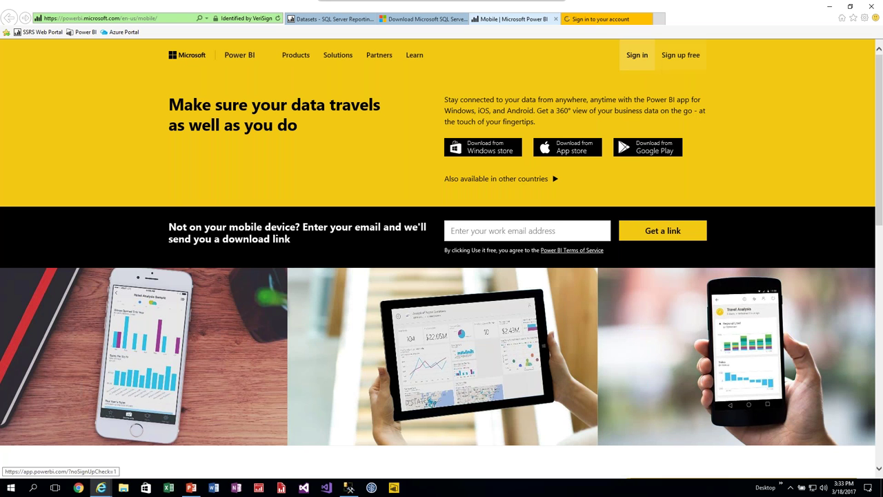
left_click(463, 20)
key("ctrl+w")
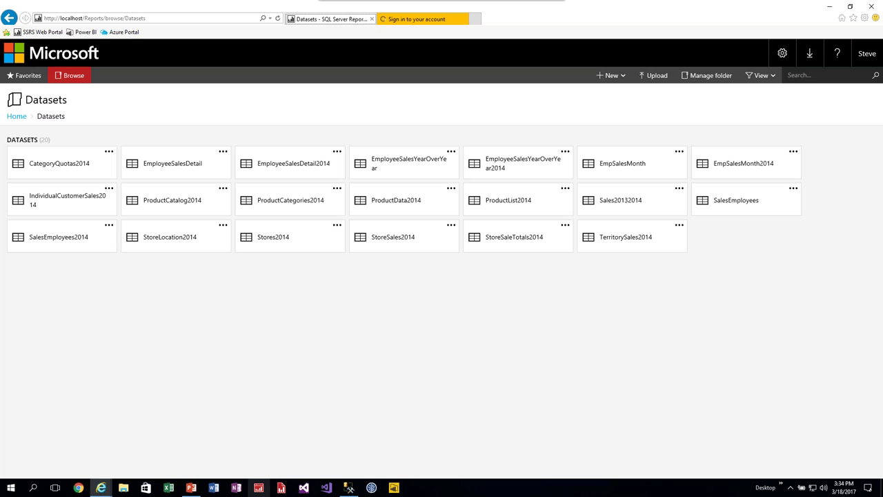
- Switch to SQL Server Mobile Report Publisher and look through the available navigators, gauges, charts, maps and data grids
left_click(258, 488)
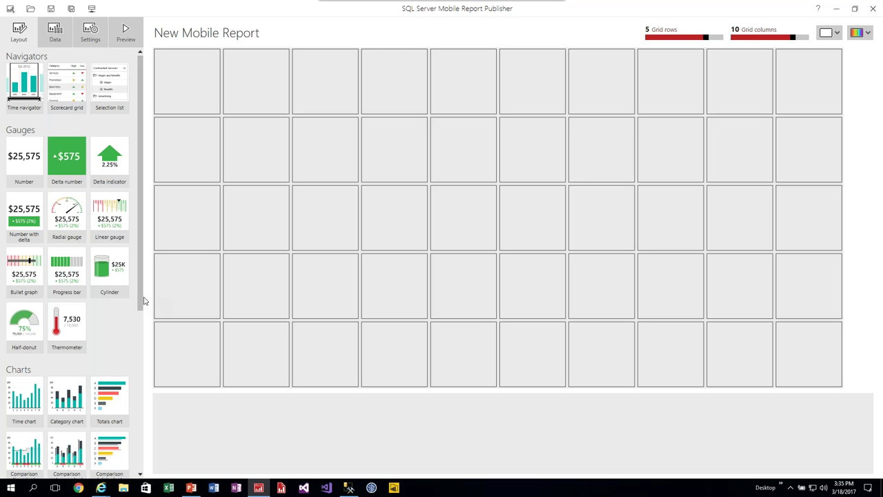
scroll(142, 334, "down", 1)
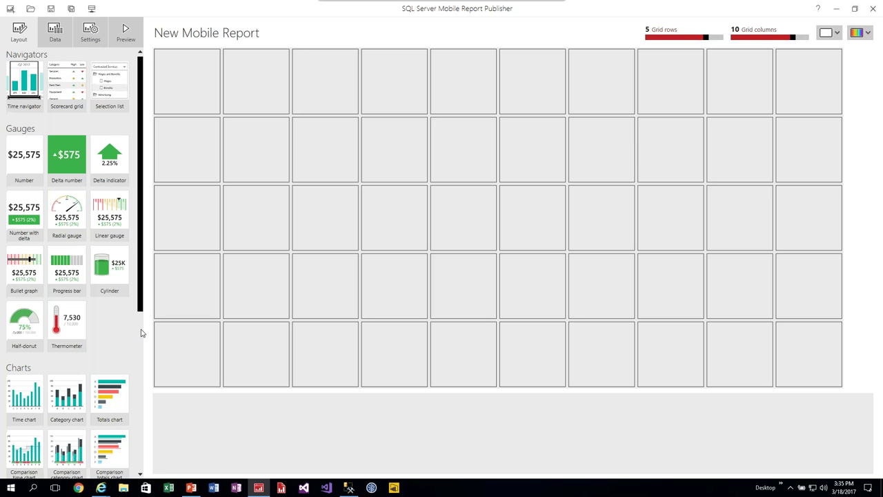
scroll(141, 333, "down", 3)
scroll(151, 462, "down", 5)
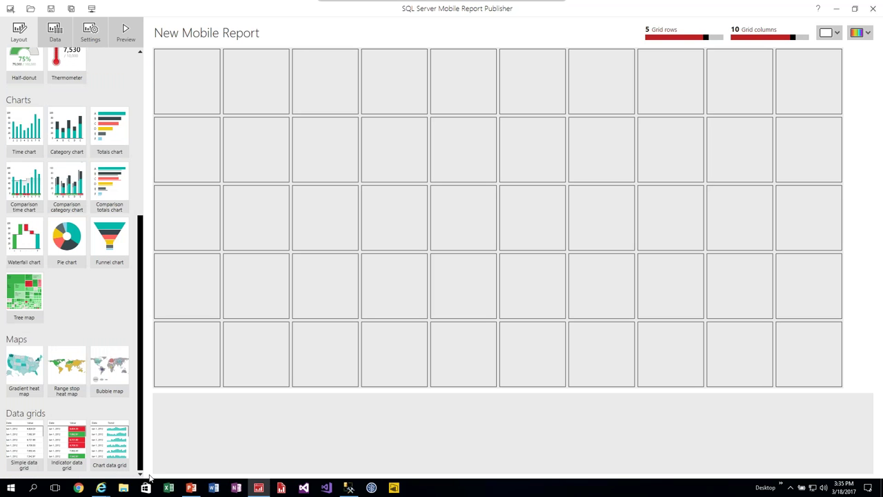
scroll(147, 265, "up", 6)
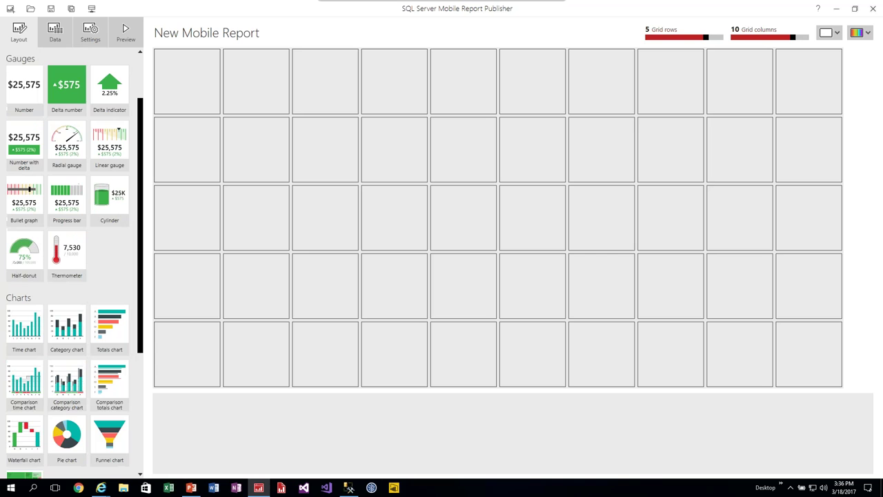
scroll(140, 265, "up", 2)
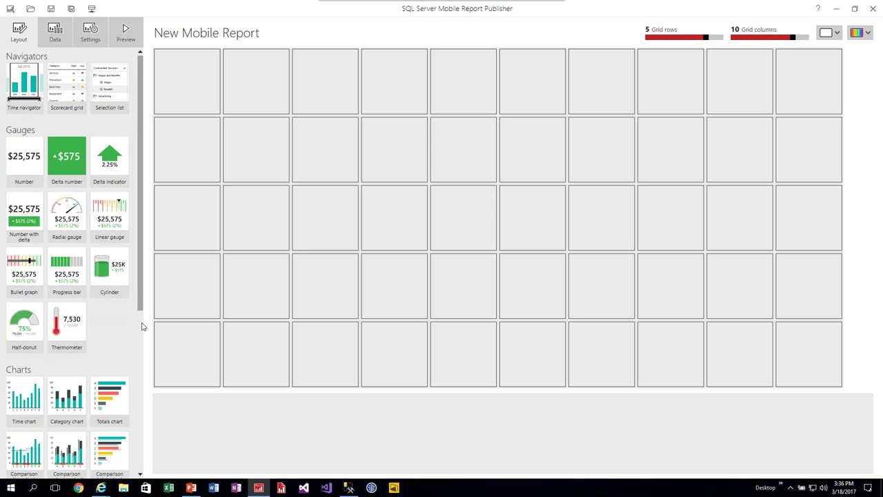
scroll(143, 326, "down", 2)
scroll(150, 447, "down", 4)
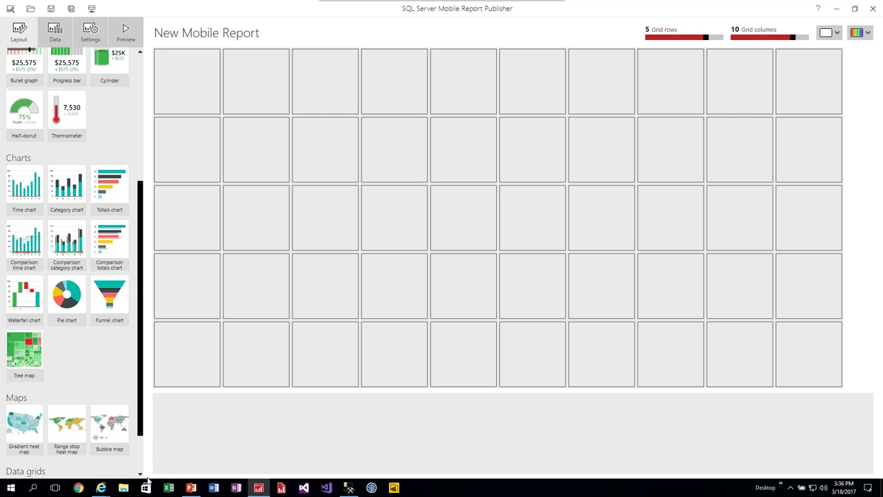
scroll(140, 460, "down", 2)
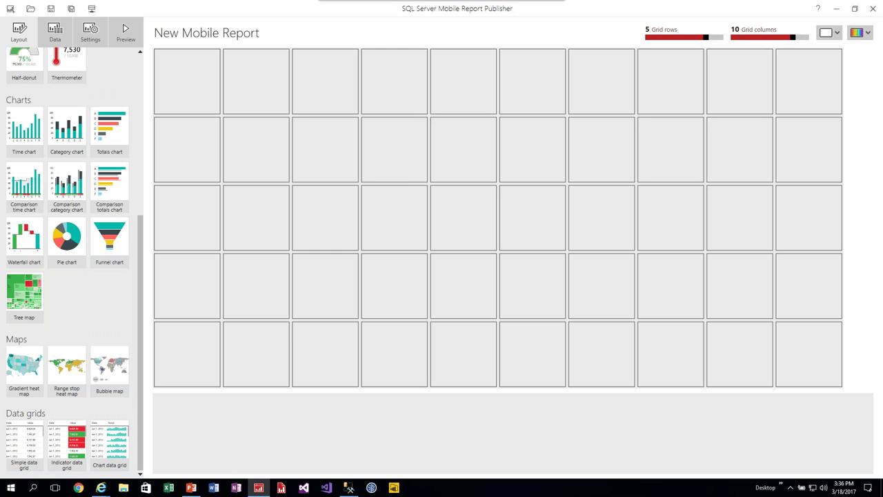
scroll(141, 410, "up", 1)
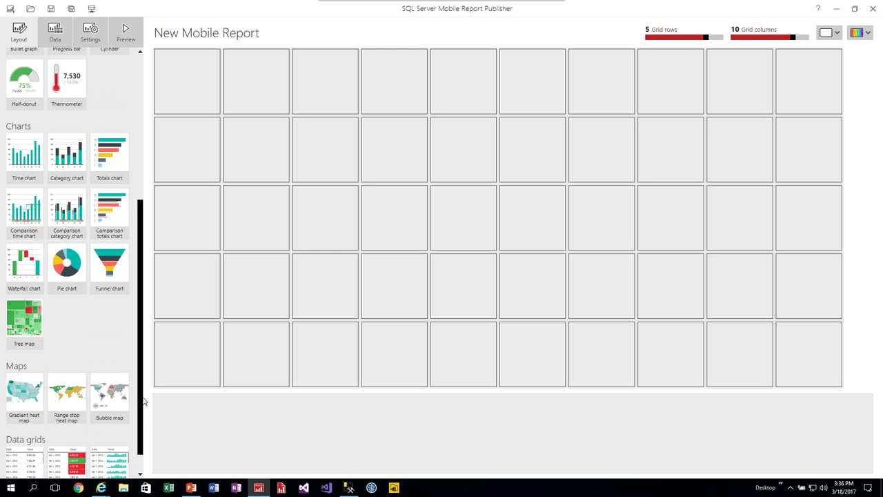
scroll(144, 402, "up", 1)
scroll(144, 384, "up", 1)
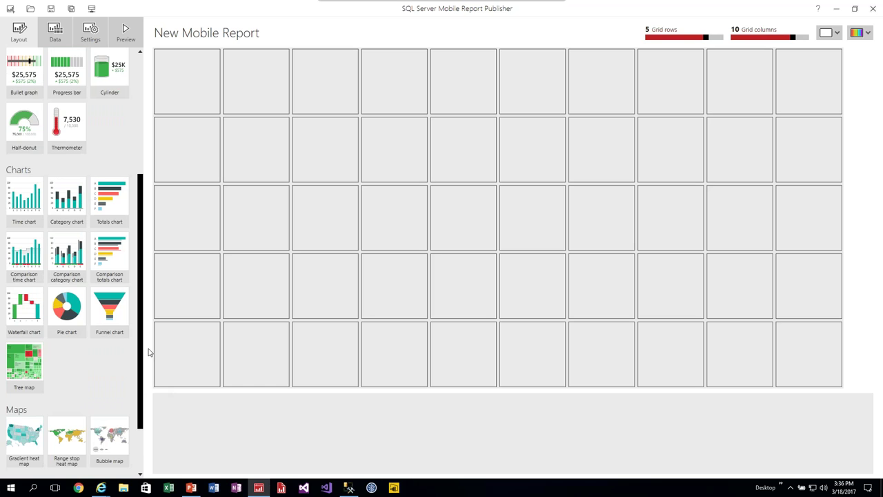
scroll(148, 352, "up", 2)
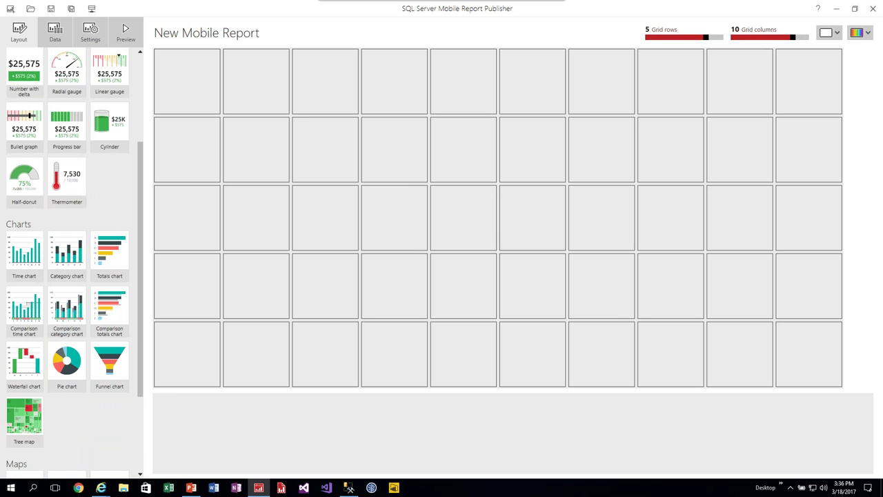
left_click_drag(140, 344, 141, 256)
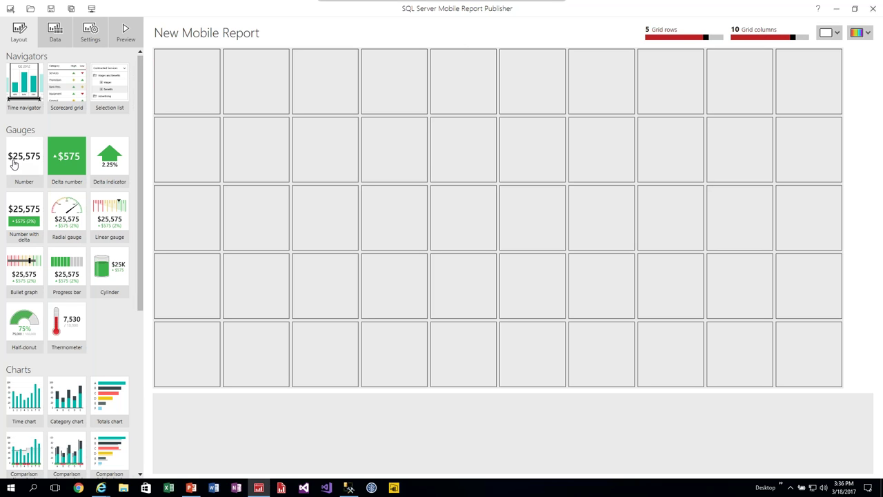
- Place a Time chart in the upper-left corner of the report grid, three columns wide and three rows high
scroll(14, 165, "down", 1)
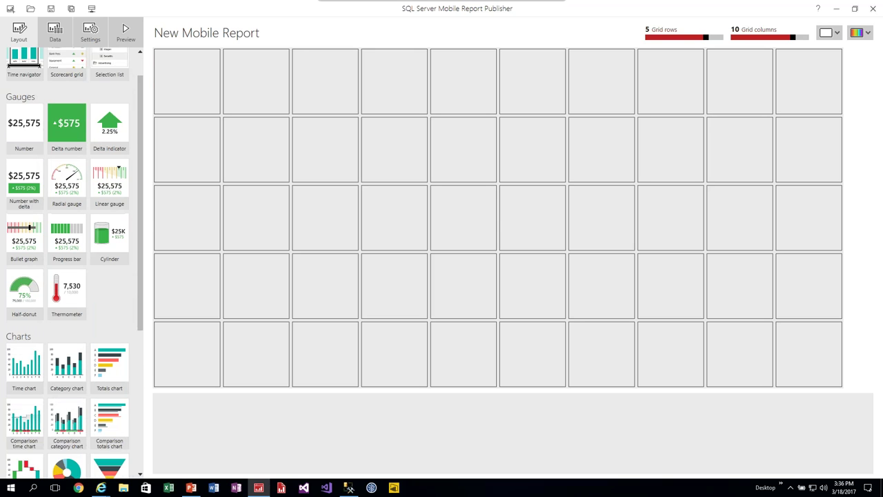
scroll(69, 262, "down", 3)
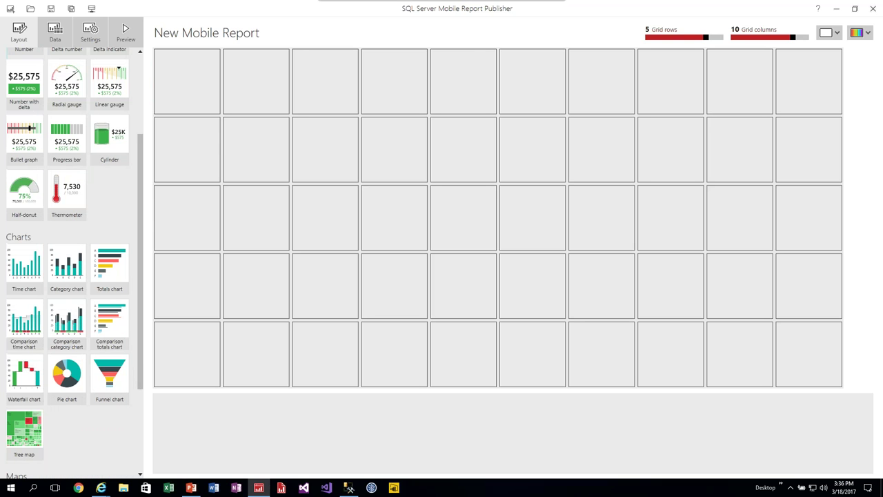
left_click_drag(23, 265, 192, 90)
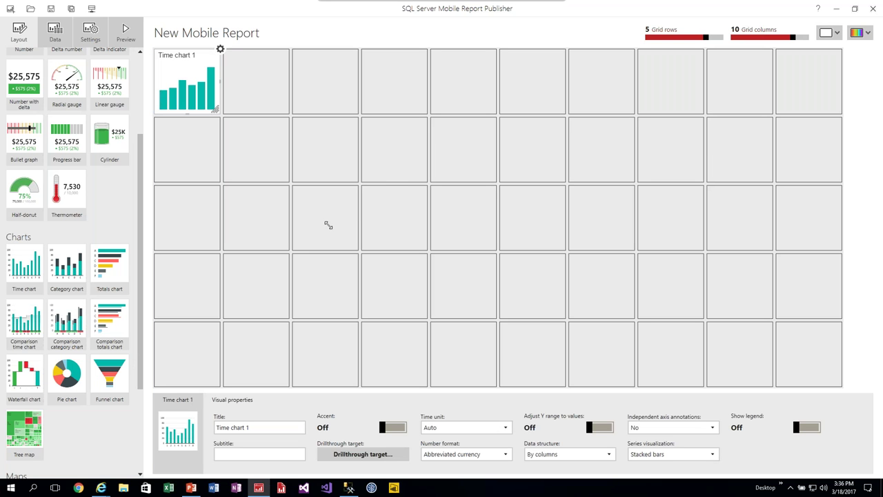
left_click_drag(328, 226, 353, 246)
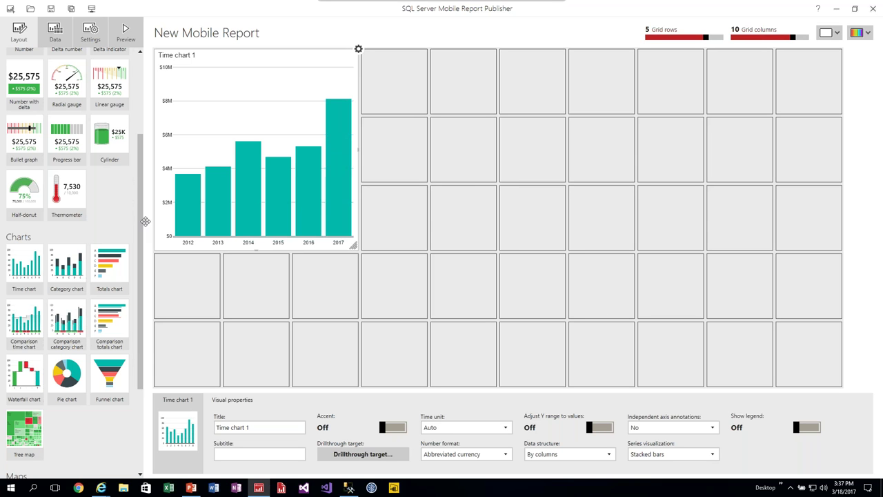
- Add a Thermometer gauge beside the time chart and a Pie chart beneath the gauge, each two columns by two rows
left_click_drag(66, 193, 401, 88)
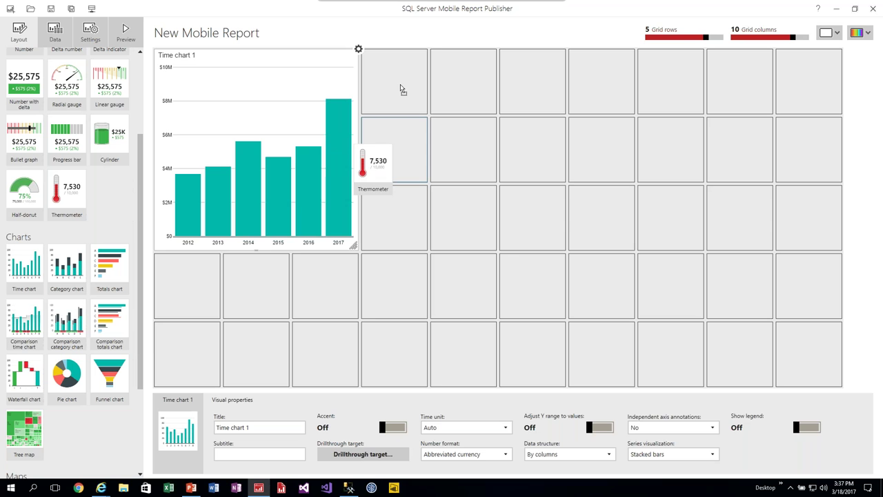
left_click_drag(401, 89, 401, 89)
left_click_drag(489, 178, 491, 177)
left_click_drag(66, 376, 419, 223)
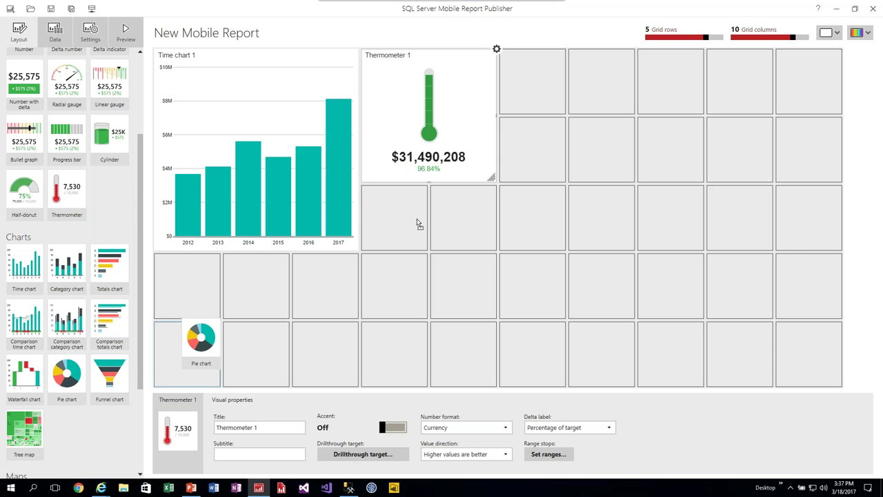
left_click_drag(419, 223, 492, 323)
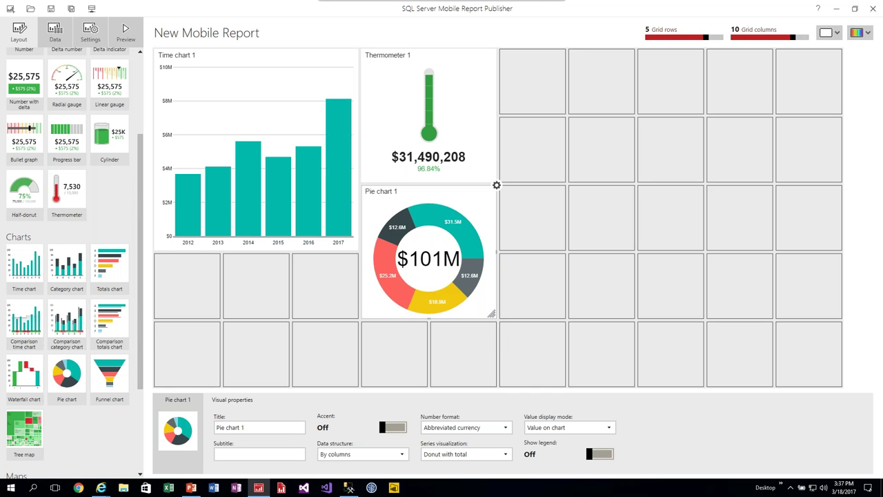
- Place a Tree map beneath the time chart, three columns wide and two rows high
scroll(69, 262, "down", 3)
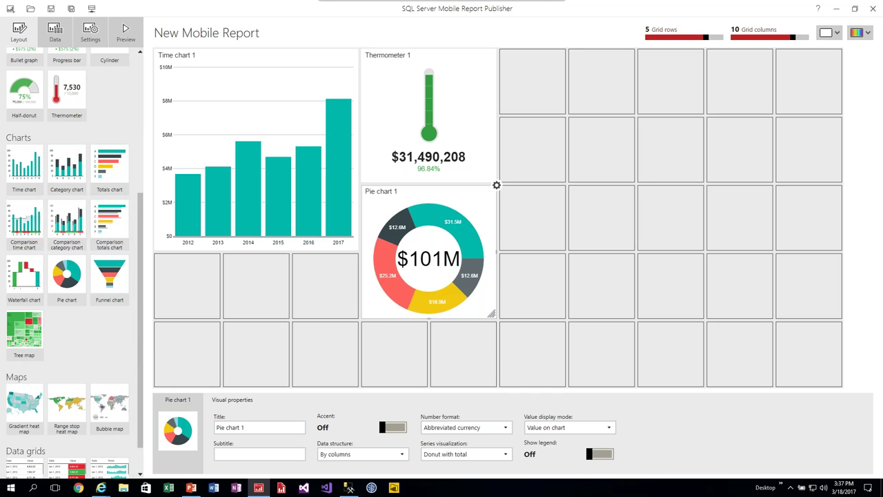
left_click_drag(24, 330, 179, 286)
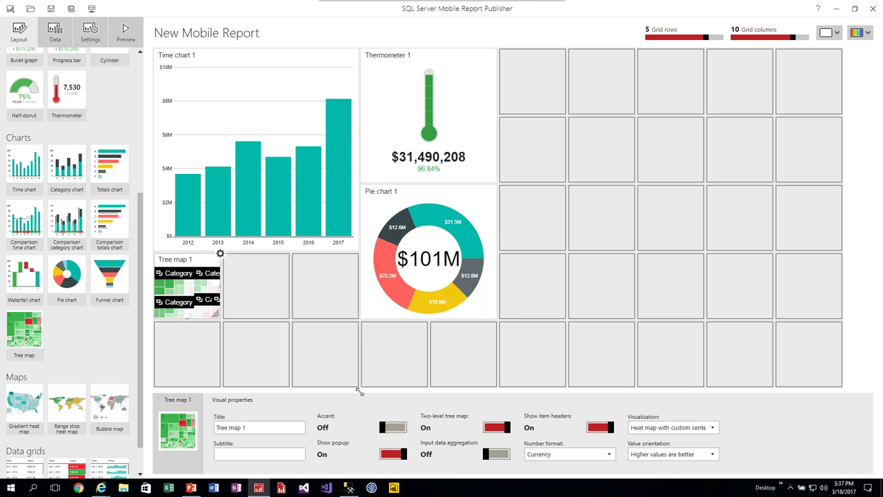
mouse_move(359, 392)
left_mouse_down()
mouse_move(349, 395)
mouse_move(352, 386)
left_mouse_up()
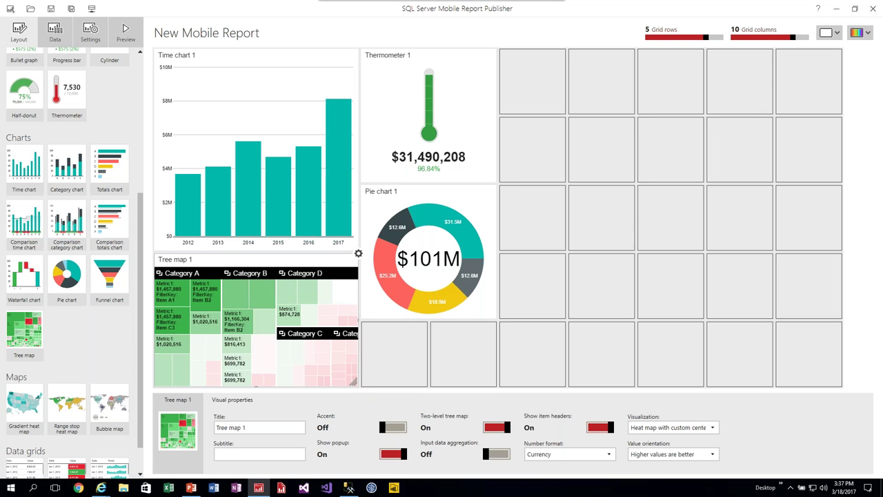
- Add a Gradient heat map beside the thermometer in the grid's upper-right area, five columns wide and three rows high
scroll(69, 263, "down", 1)
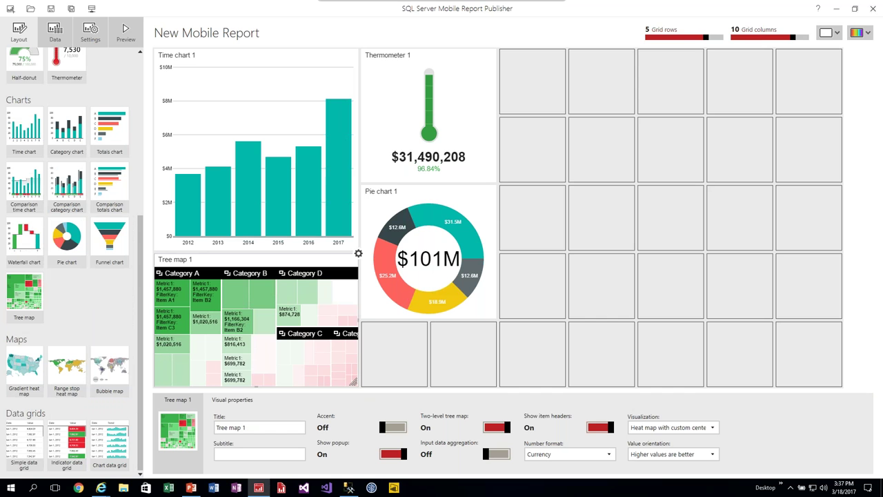
left_click_drag(24, 366, 545, 89)
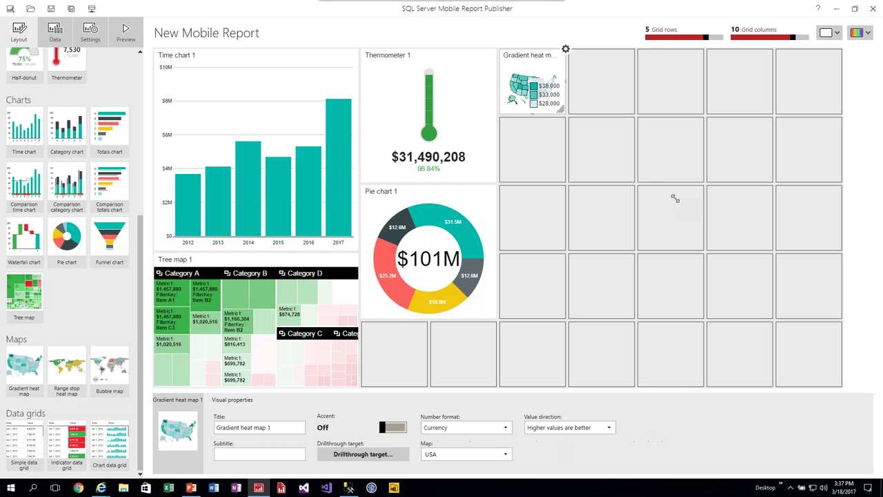
left_click_drag(833, 254, 838, 249)
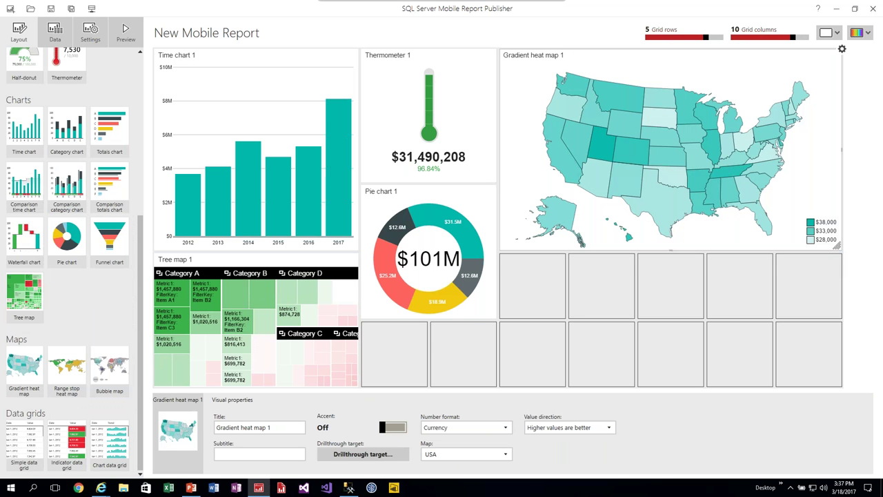
- Place a Simple data grid beneath the gradient heat map, five columns wide and two rows high
left_click_drag(23, 445, 452, 316)
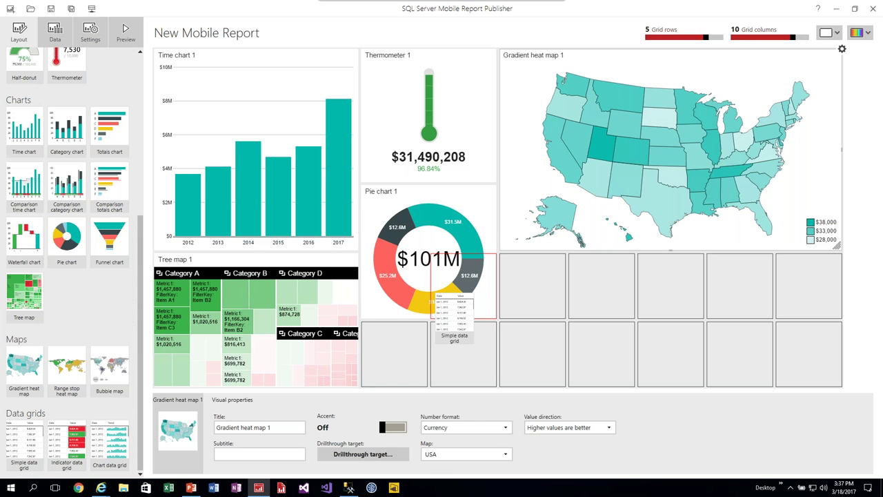
left_click_drag(453, 316, 531, 286)
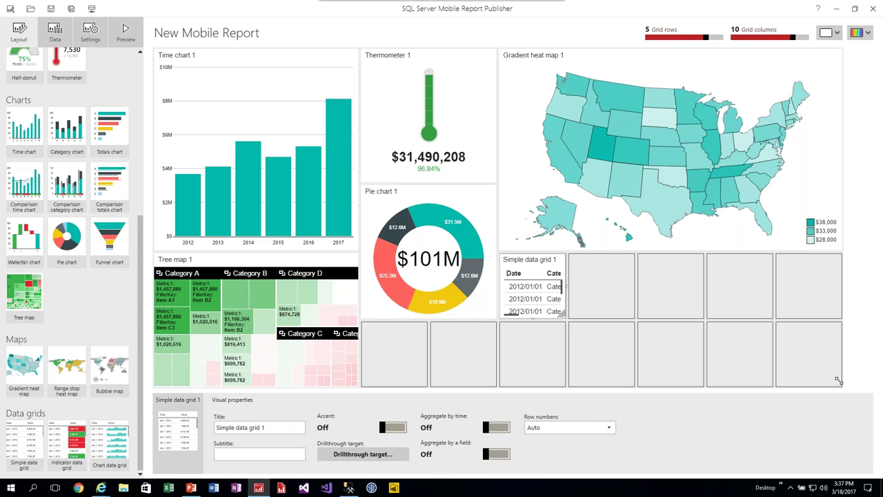
left_click_drag(839, 381, 837, 380)
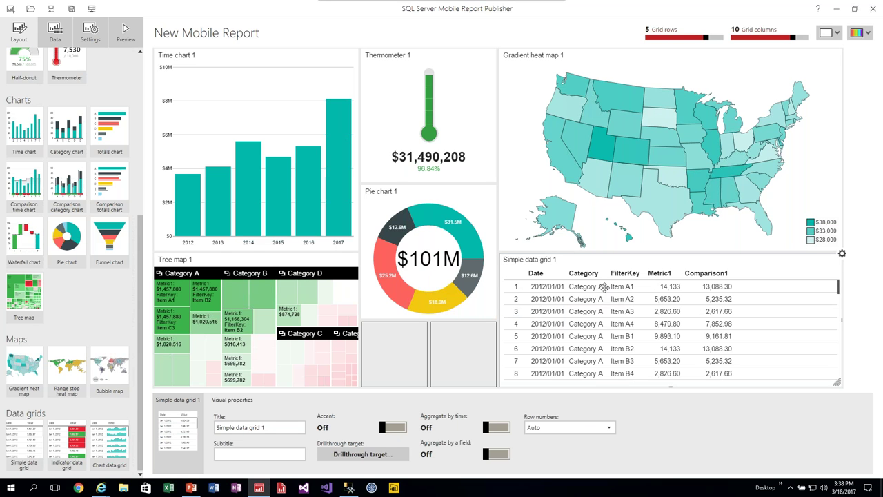
- Select the heat map, the thermometer and the pie chart in turn to view their visual properties
left_click(607, 228)
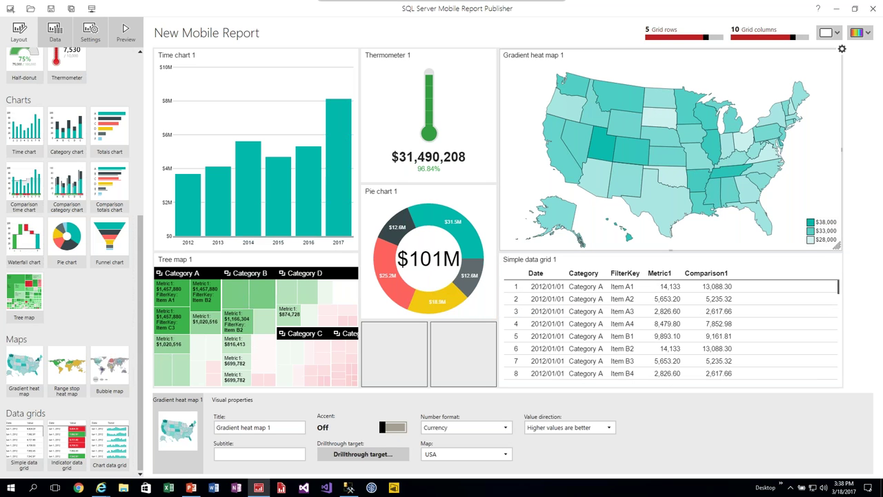
left_click(428, 111)
left_click(664, 168)
left_click(440, 309)
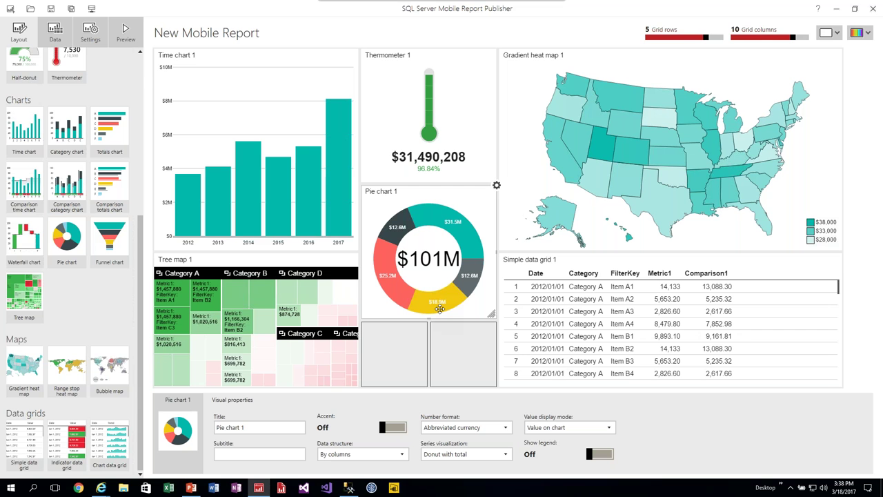
- Place a Half-donut gauge beneath the pie chart, two columns wide and one row high
scroll(69, 262, "up", 5)
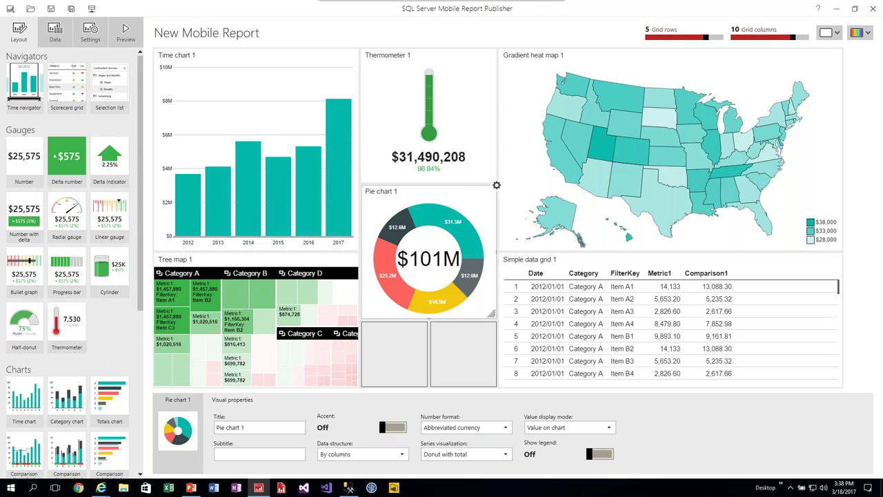
left_click_drag(24, 328, 399, 352)
left_click_drag(425, 384, 494, 388)
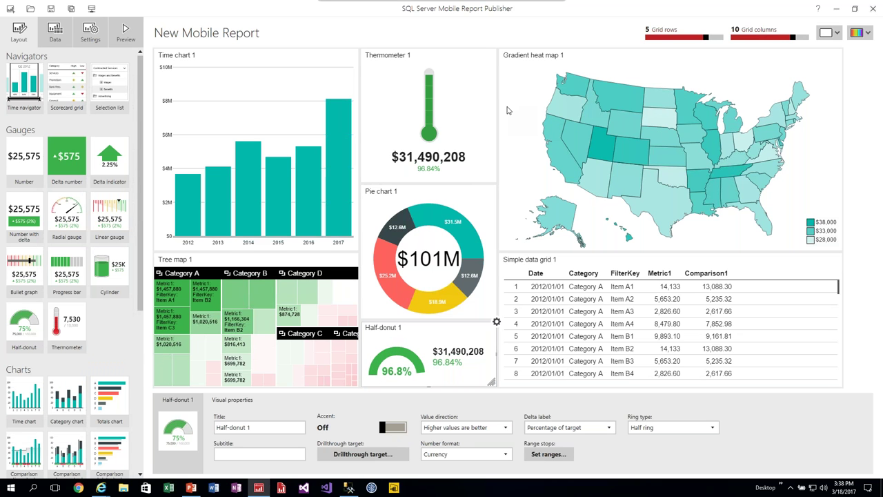
- Try the Accent option on the time chart by turning it on and back off
left_click(255, 172)
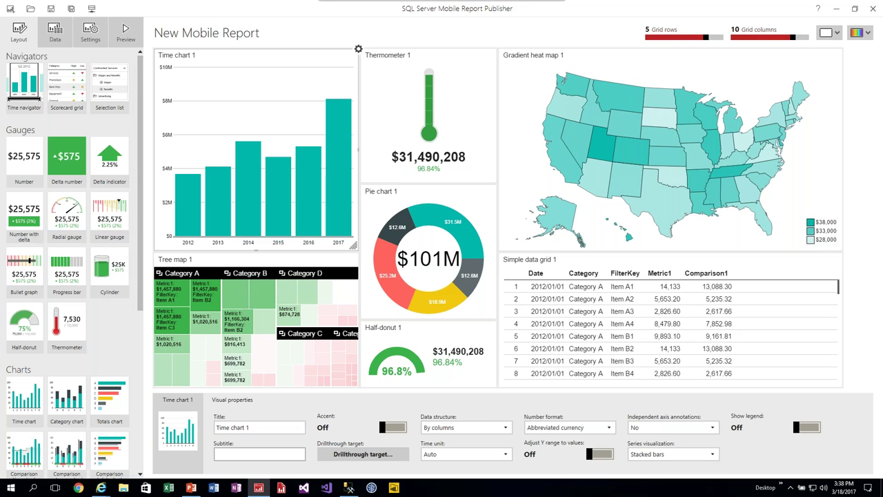
left_click(399, 429)
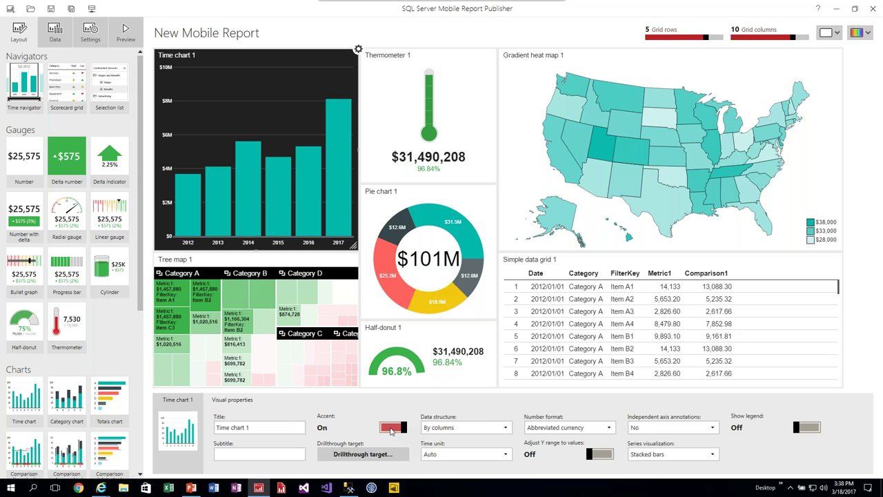
left_click(392, 430)
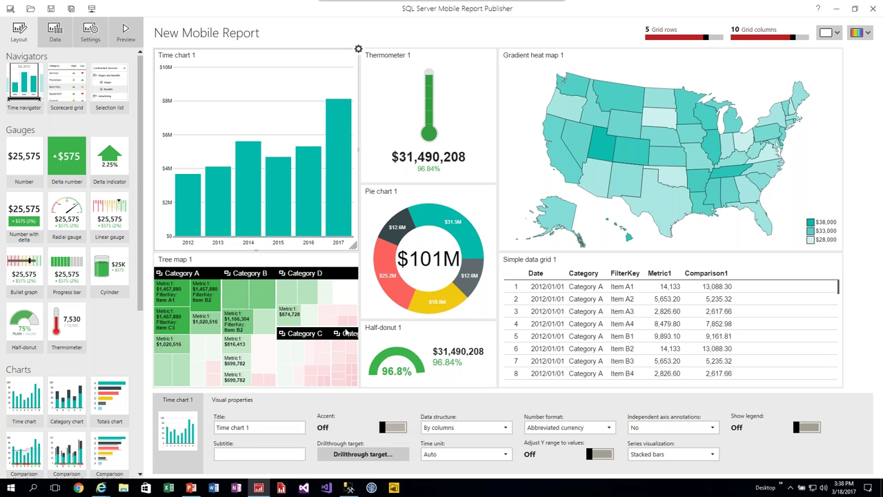
- Try the Accent option on the tree map by turning it on and back off
left_click(324, 359)
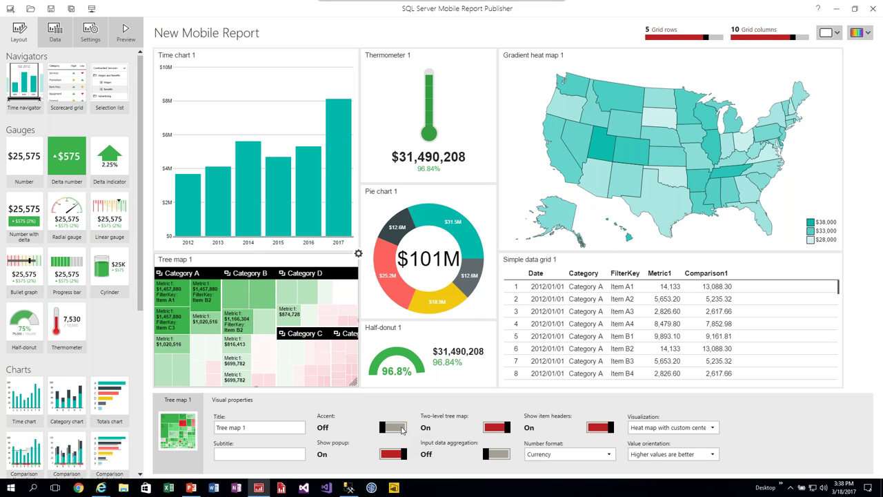
key("space")
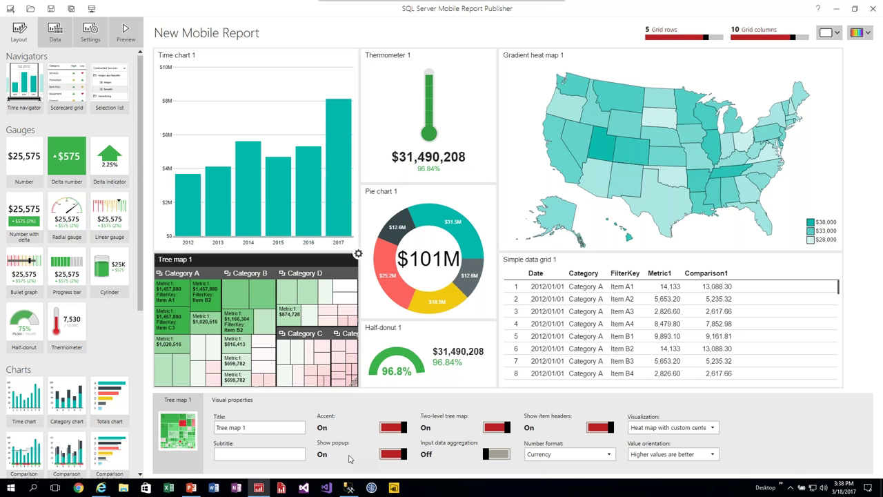
key("space")
- Set the time chart's data structure to By rows
key("shift+Tab")
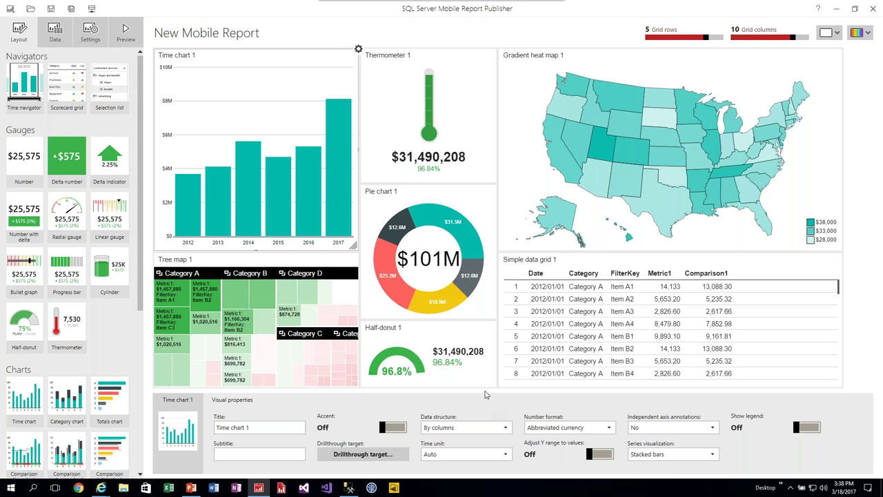
left_click(501, 429)
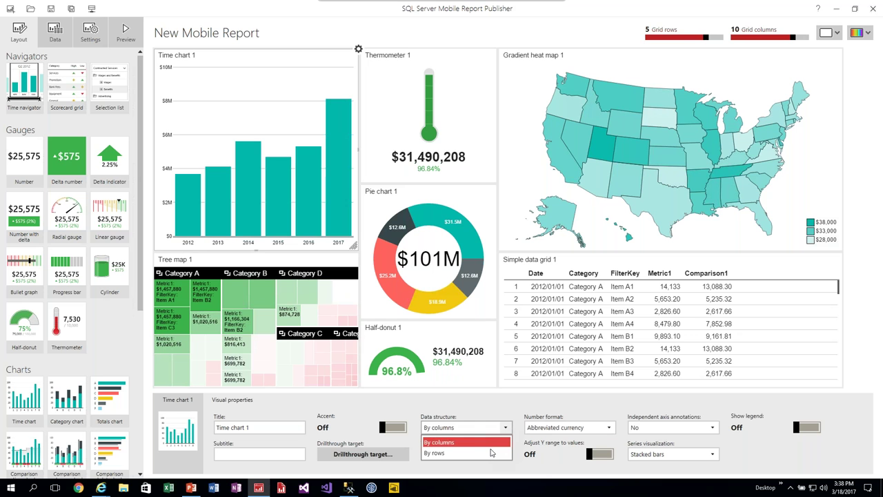
left_click(492, 452)
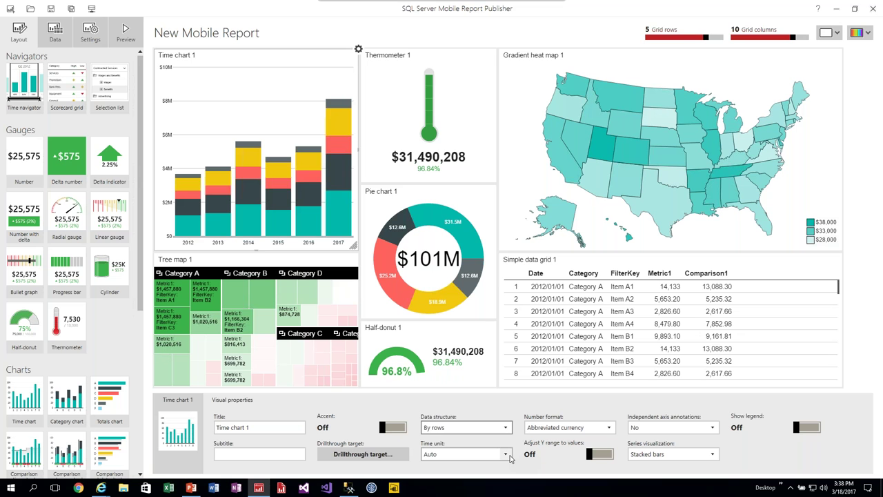
- Set the time chart's time unit to Year
left_click(508, 455)
left_click(454, 455)
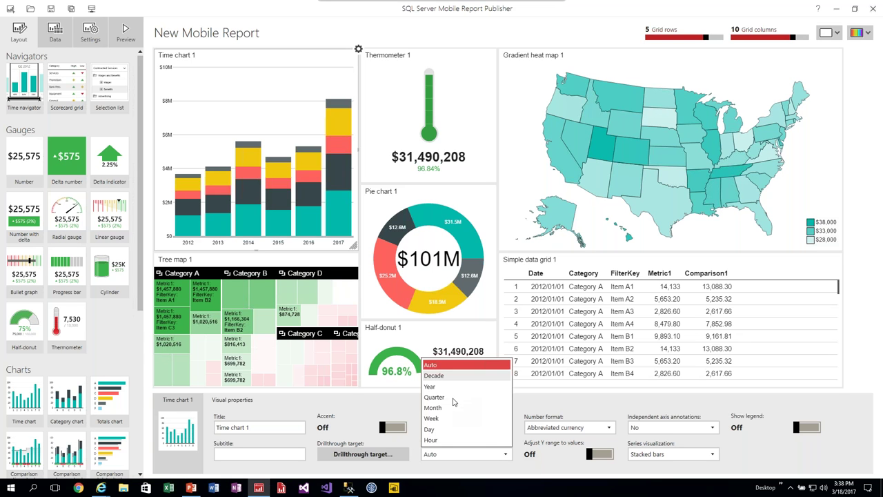
key("Down")
key("Down")
key("Return")
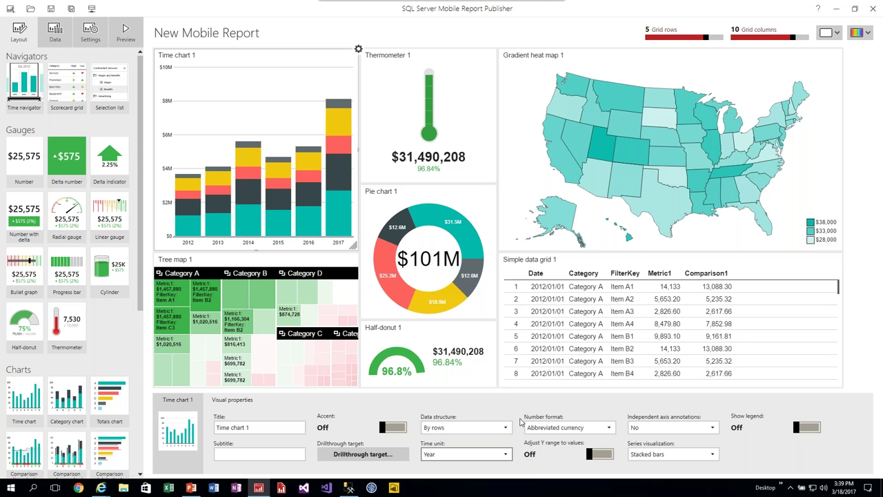
- Set the time chart's time unit to Quarter
left_click(505, 454)
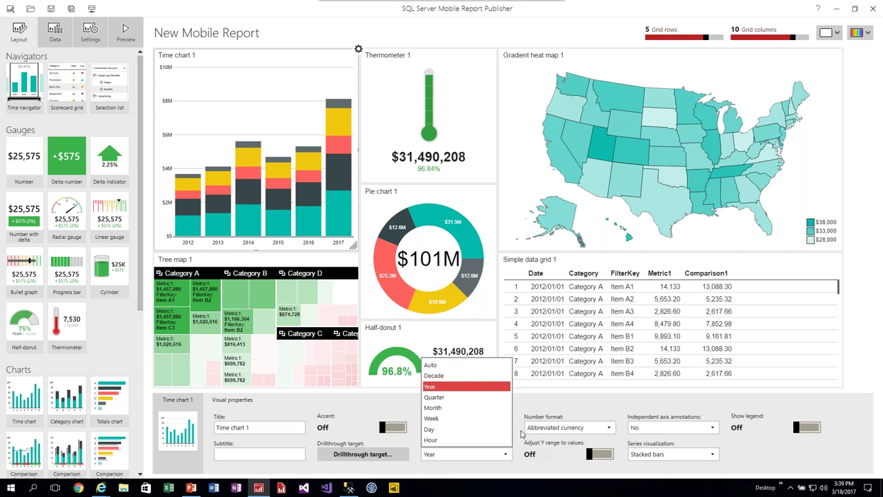
key("Down")
key("Return")
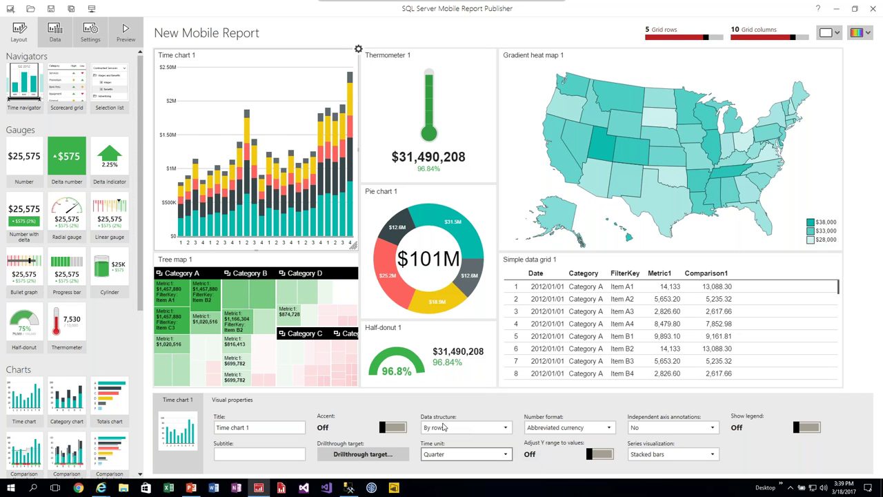
- Return the time chart's time unit to Auto
left_click(466, 454)
key("Up")
key("Up")
key("Up")
key("Return")
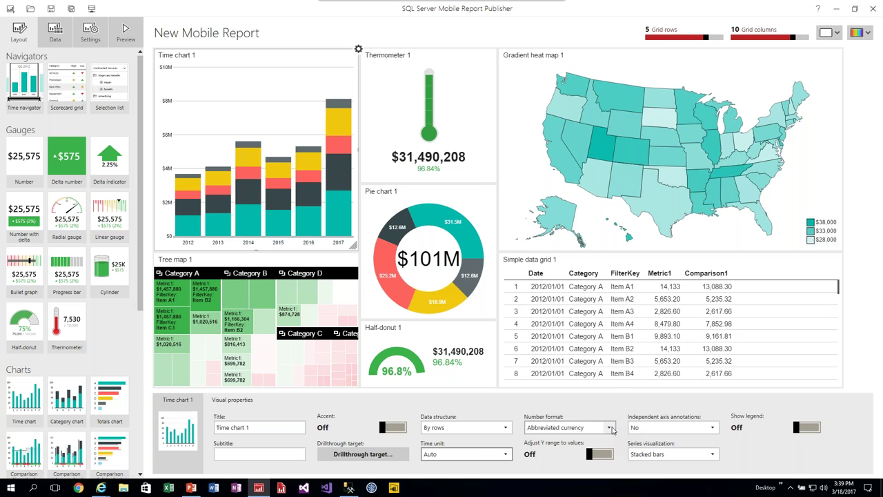
- Check the time chart's number format options and turn on its legend
left_click(565, 428)
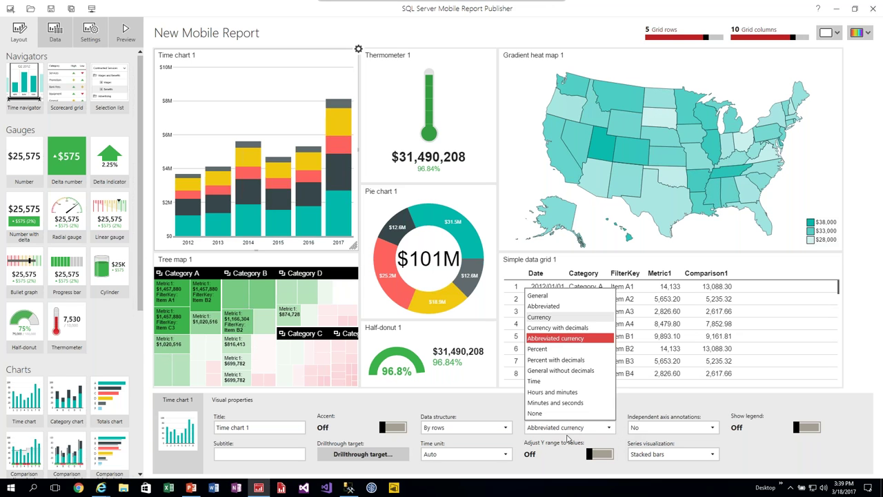
left_click(661, 412)
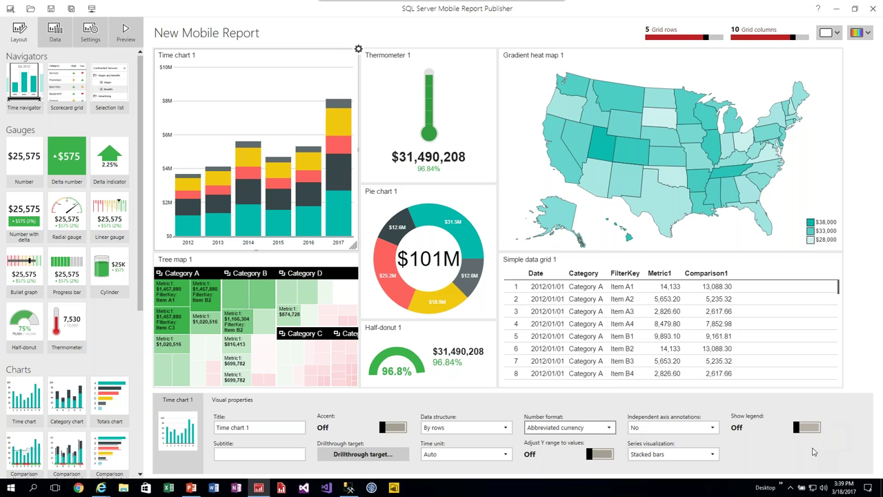
left_click(807, 428)
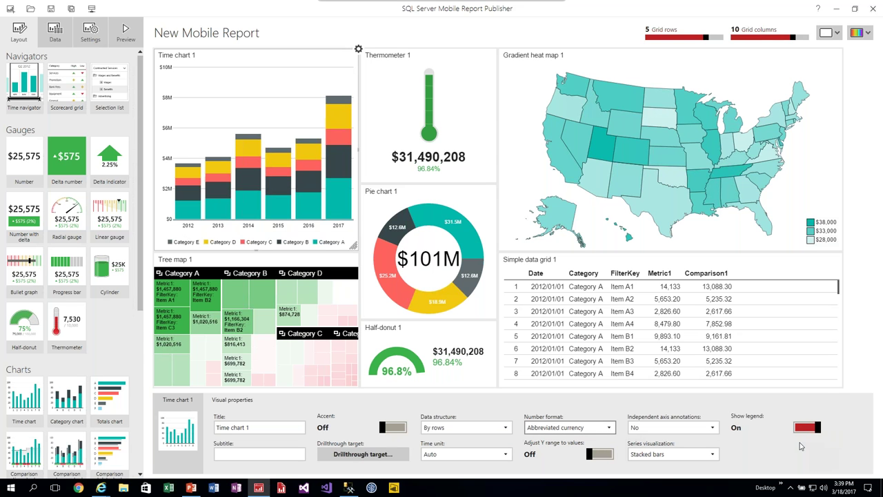
- Try Side-by-side bars and Line as the time chart's series visualization
left_click(714, 455)
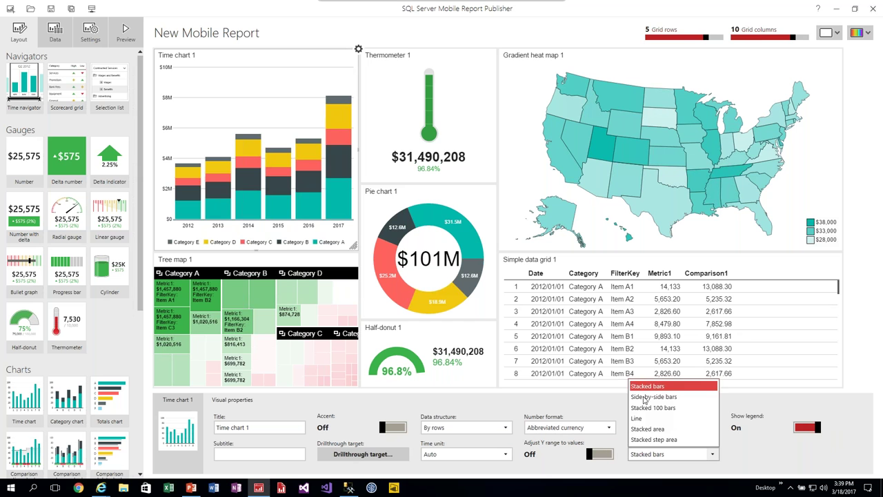
left_click(648, 397)
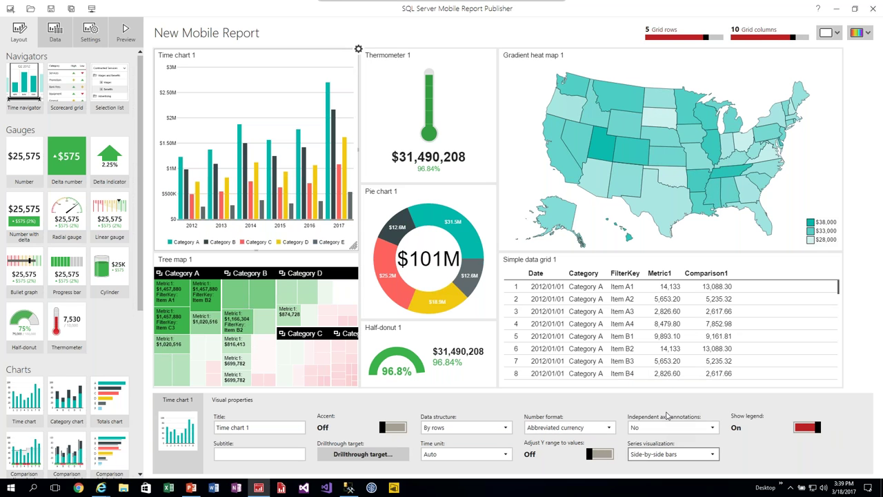
left_click(683, 453)
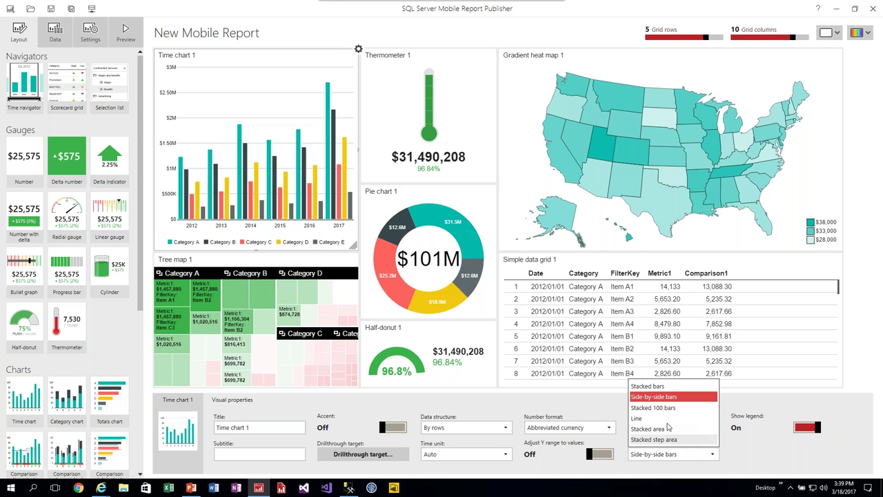
key("Down")
key("Down")
key("Return")
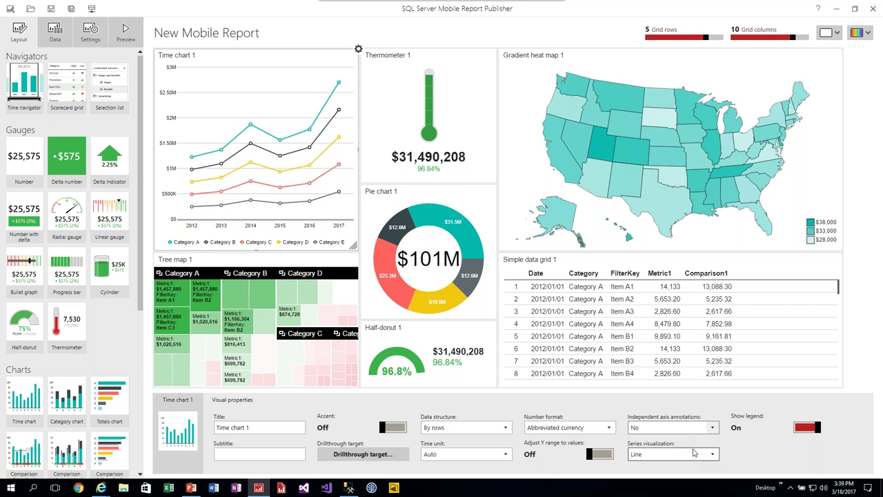
- Change the time chart's series visualization to Stacked area
left_click(695, 454)
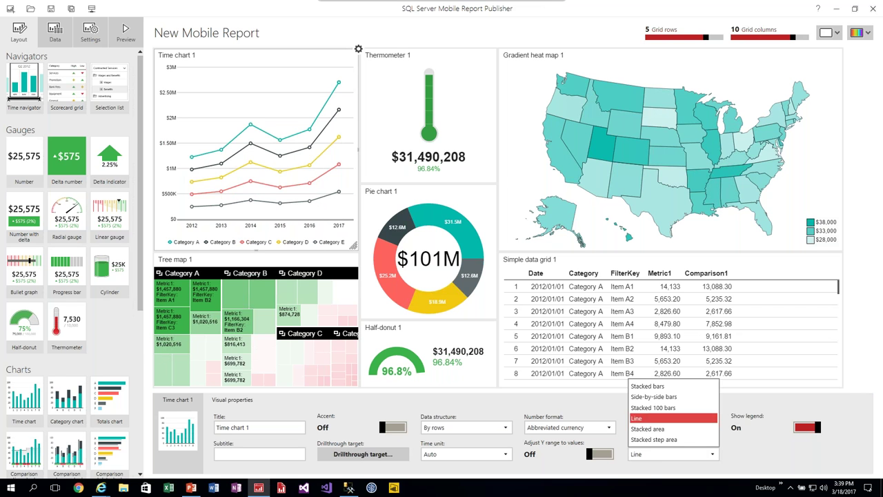
key("Down")
key("Return")
scroll(69, 262, "down", 3)
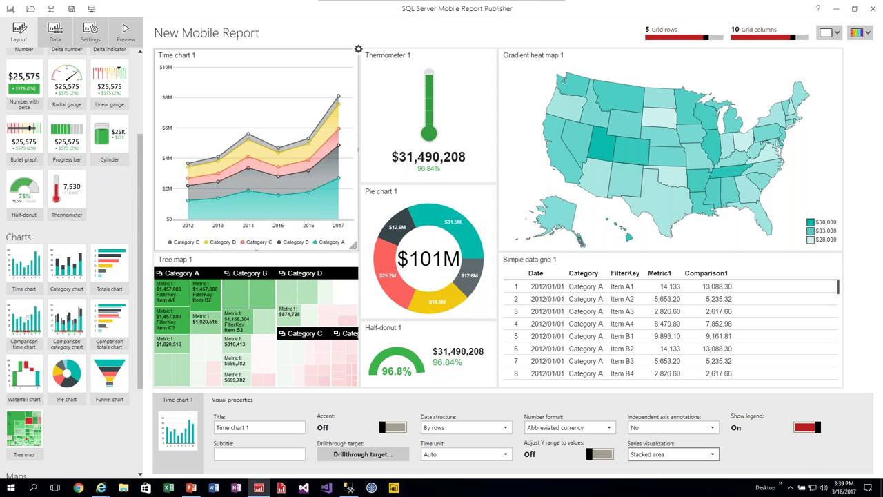
scroll(69, 262, "down", 1)
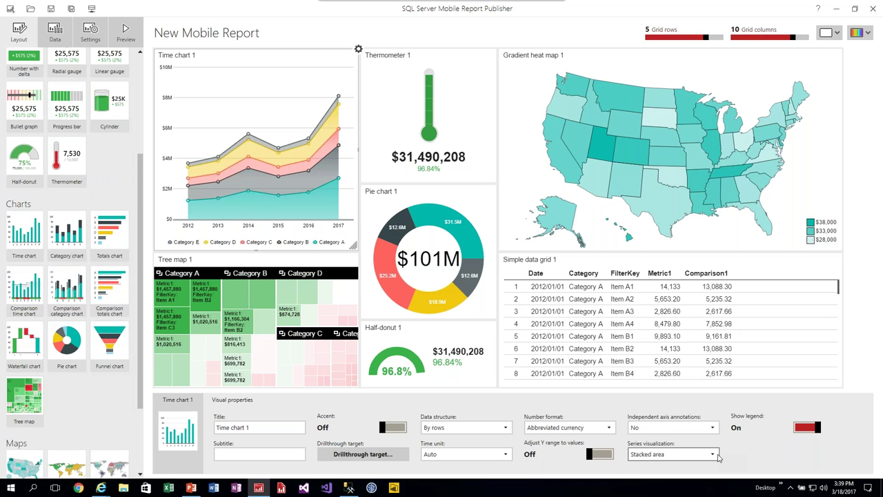
- Try Stacked step area as the time chart's series visualization, and return it to Stacked bars
left_click(689, 455)
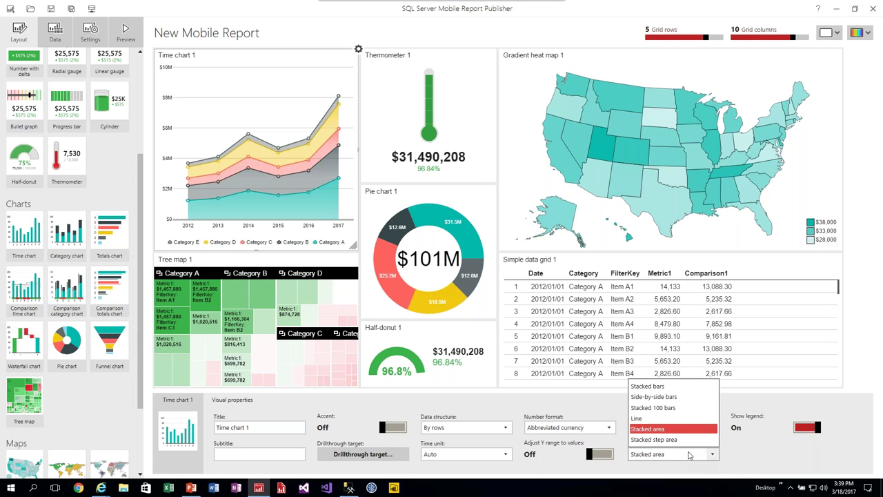
left_click(688, 440)
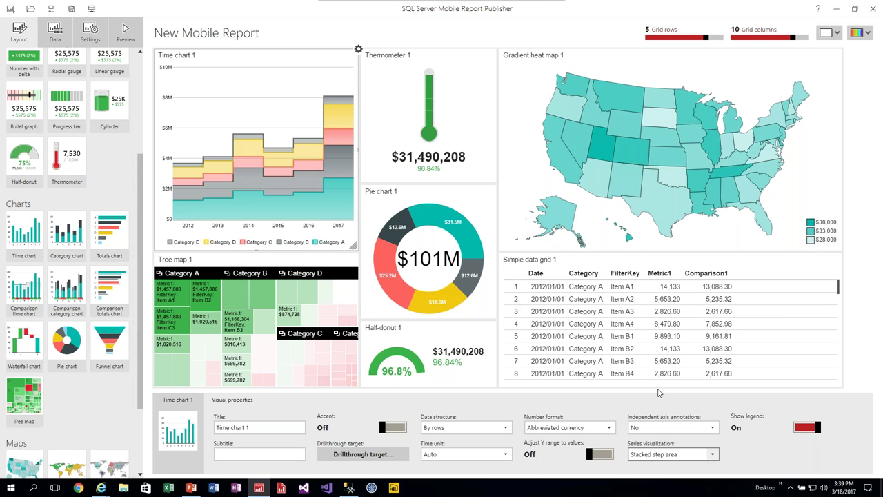
left_click(653, 454)
left_click(648, 386)
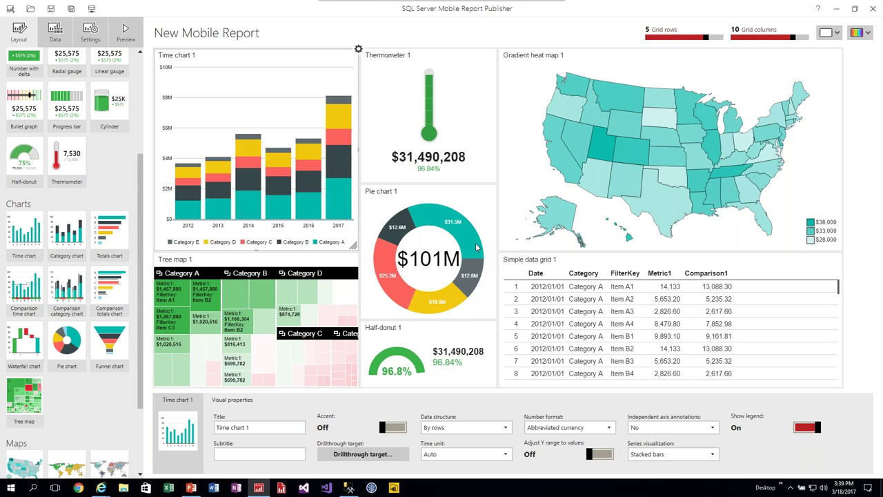
- View the time chart's edit options, such as cut, copy and delete, and select the thermometer gauge
left_click(358, 49)
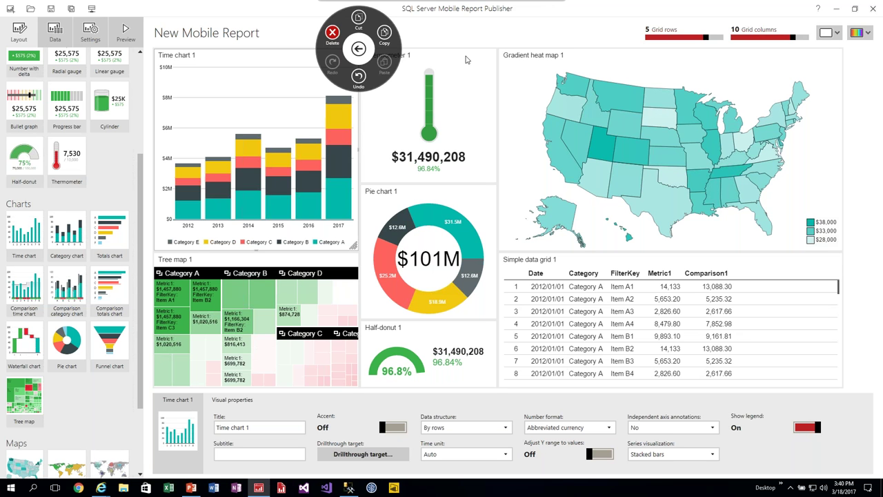
left_click(494, 58)
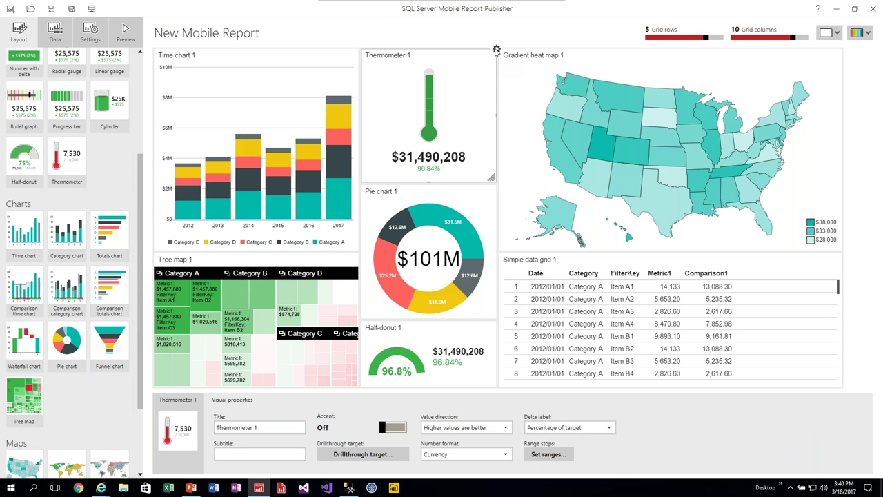
- View the thermometer gauge's edit options, and highlight the report title without editing it before selecting the time chart
left_click(496, 50)
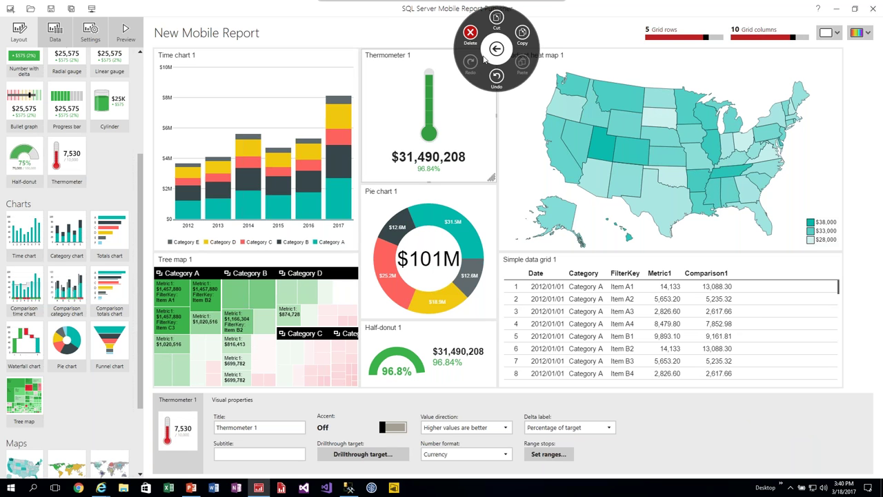
left_click(497, 49)
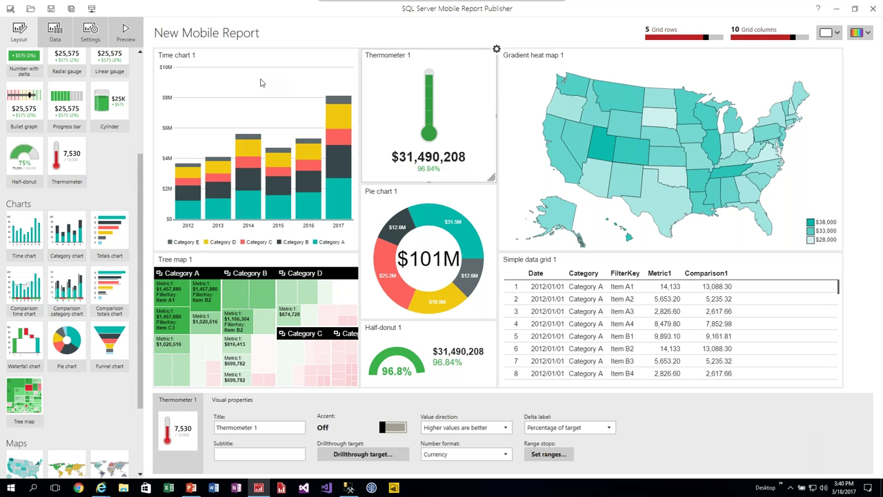
double_click(206, 32)
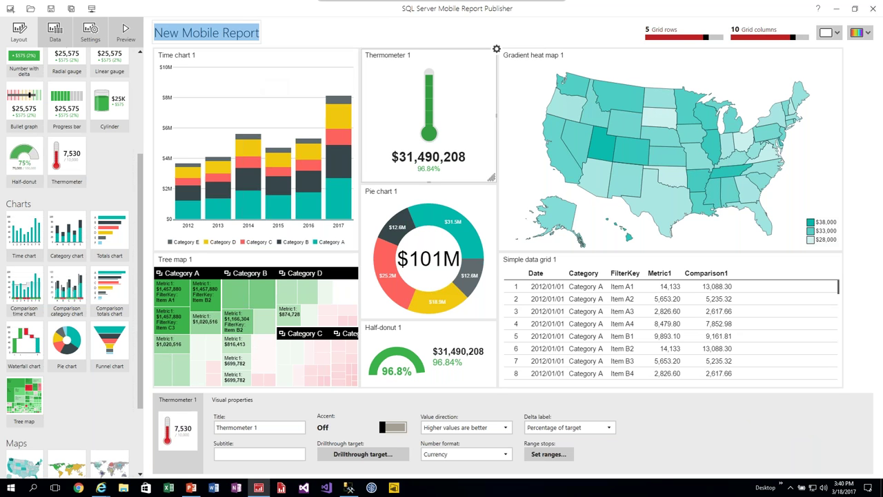
left_click(330, 53)
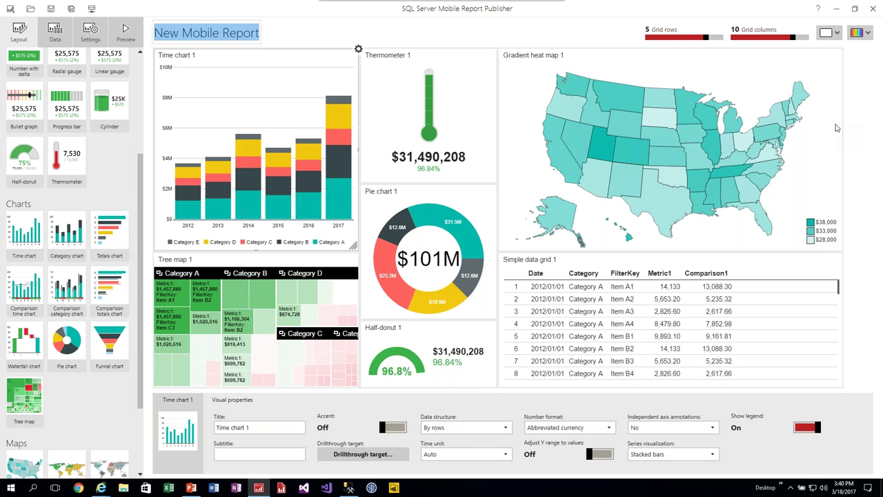
- Try the White color palette, browse the other palettes, and apply the Default brand palette to the report
left_click(858, 34)
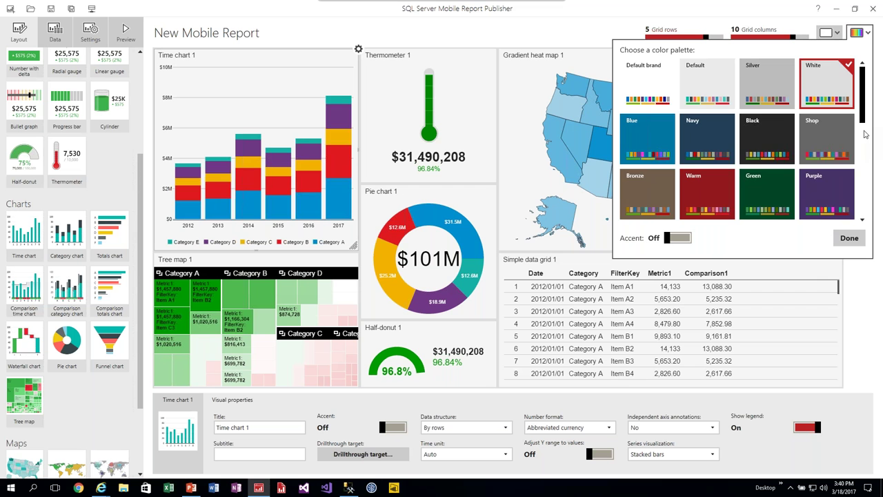
scroll(872, 218, "down", 3)
scroll(872, 218, "down", 2)
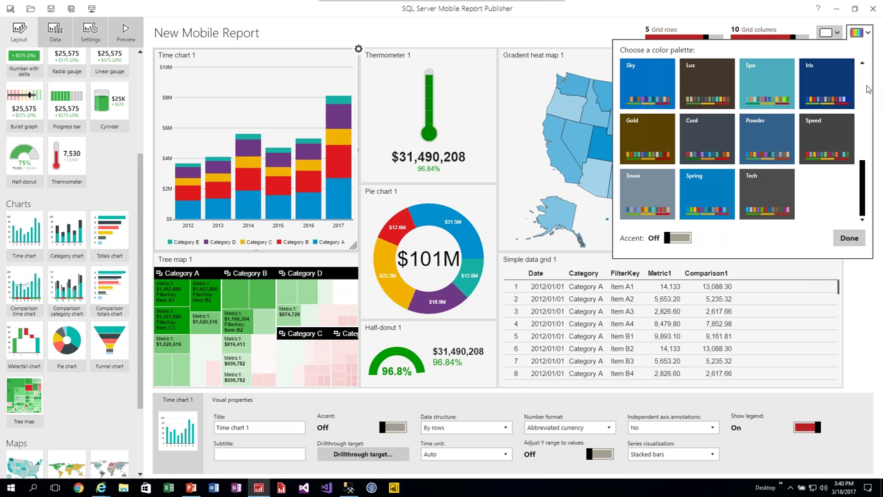
scroll(863, 73, "up", 1)
scroll(862, 72, "up", 3)
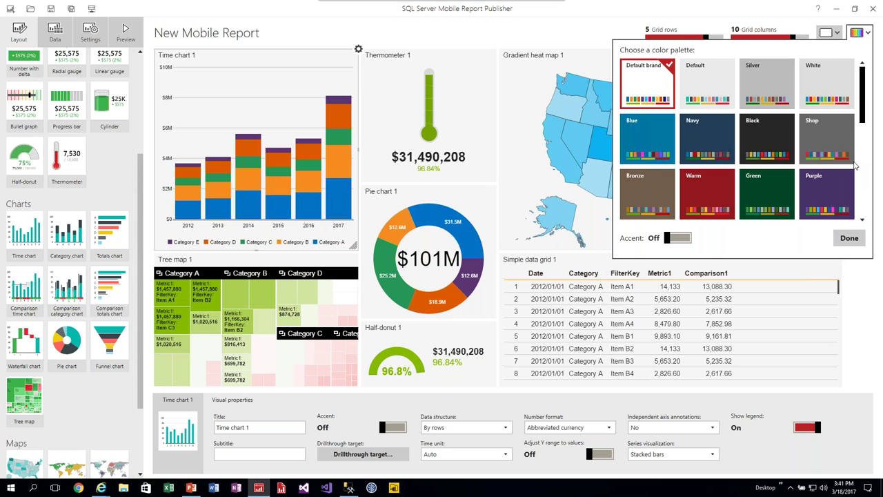
left_click(862, 220)
scroll(755, 73, "up", 2)
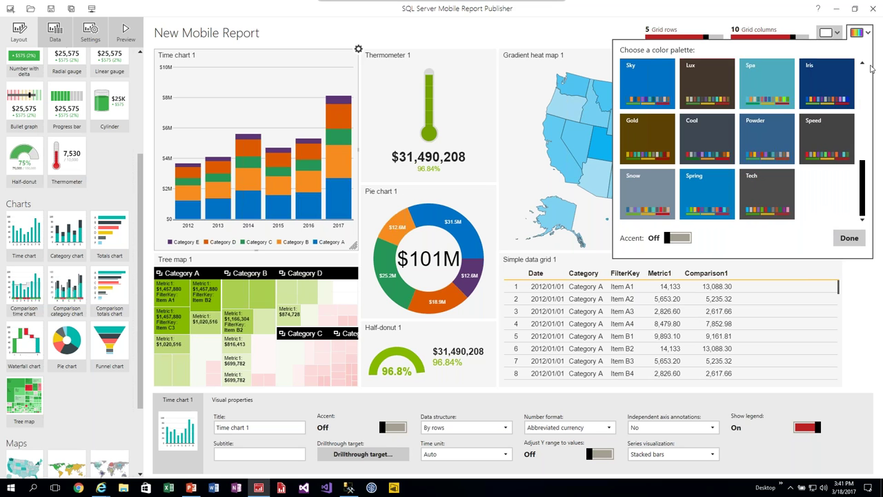
scroll(754, 74, "up", 2)
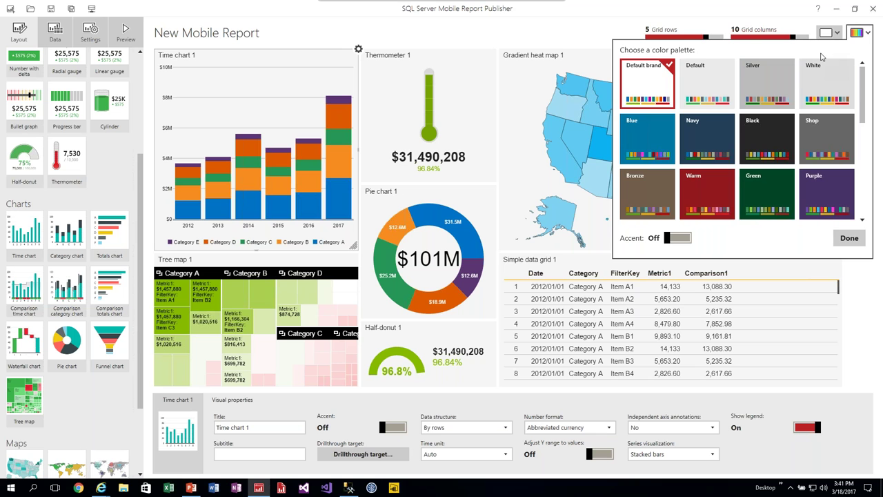
left_click(694, 62)
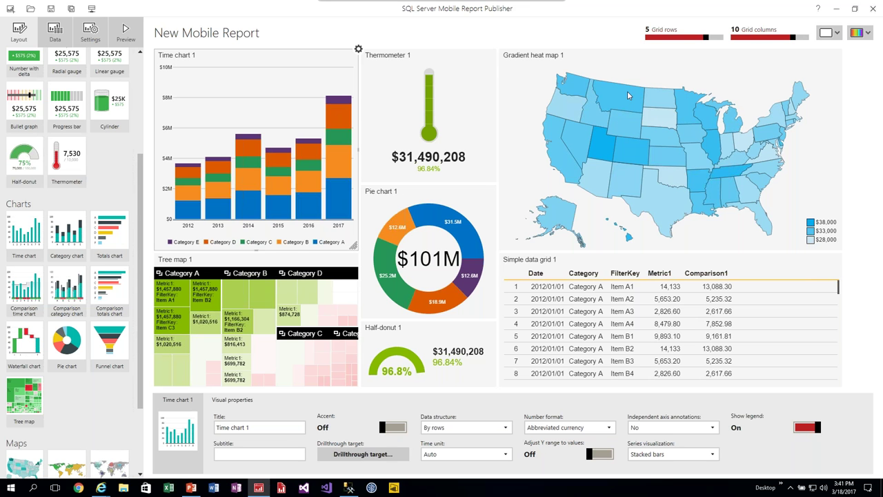
- View the report's empty Tablet layout and switch to its Phone layout
left_click(830, 33)
left_click(832, 34)
left_click(833, 35)
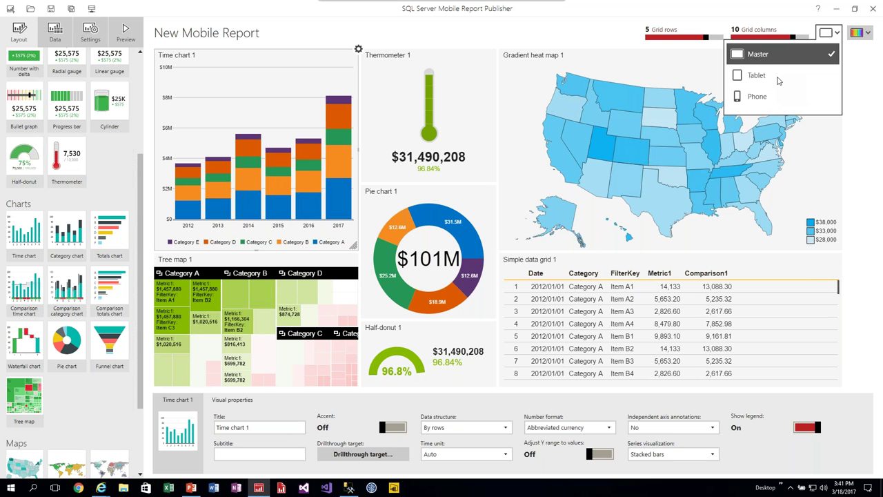
key("Return")
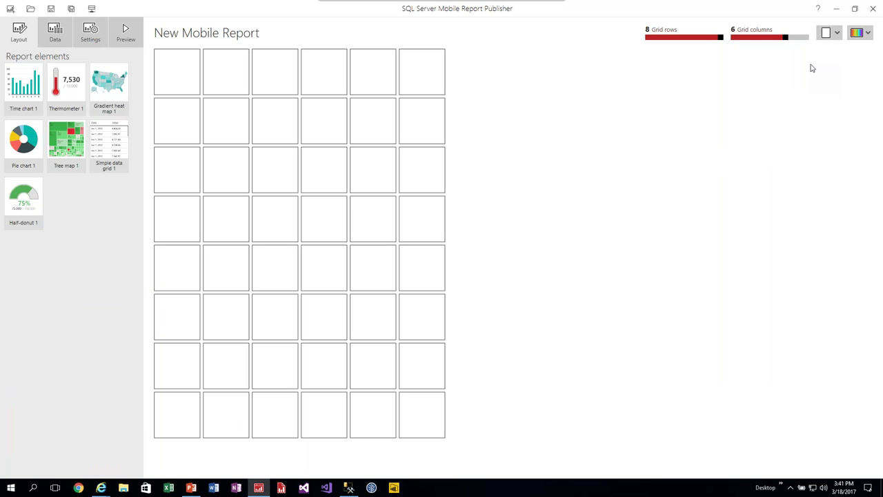
left_click(837, 33)
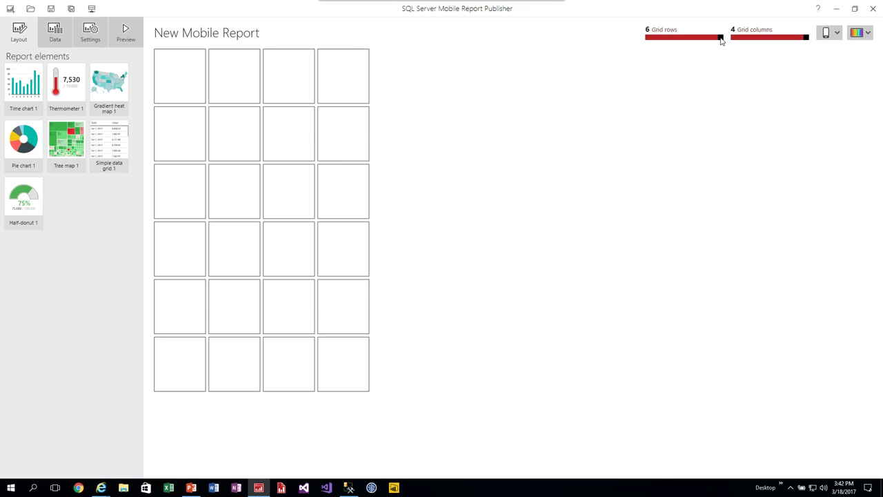
- Try the phone grid with 3 rows and with 2 columns, returning it to 6 rows and 4 columns
left_click_drag(721, 40, 691, 40)
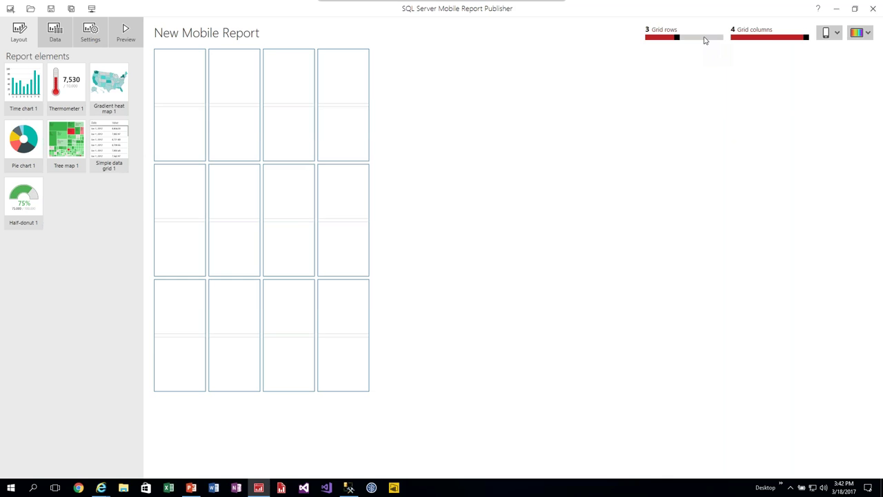
left_click(705, 40)
key("Right")
key("Right")
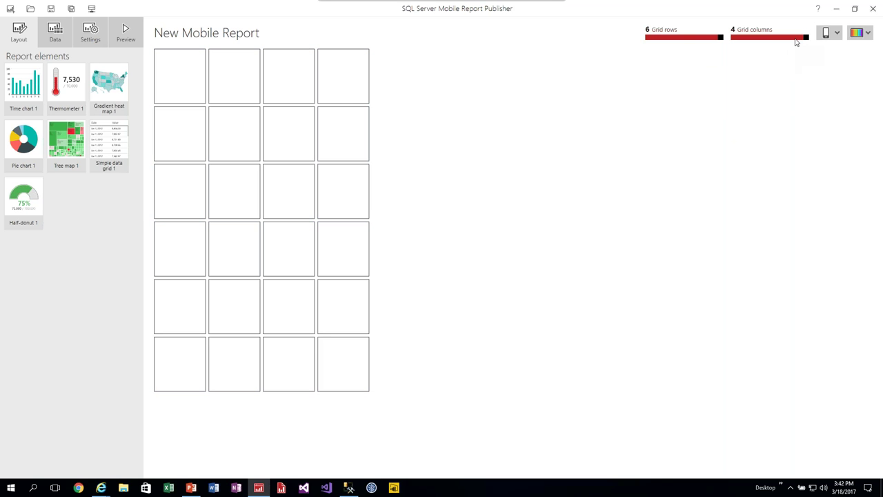
left_click(770, 40)
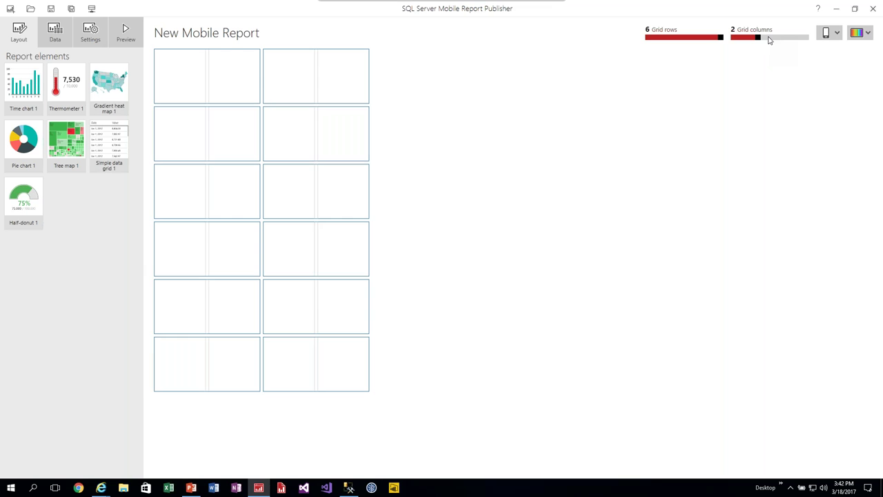
left_click(806, 38)
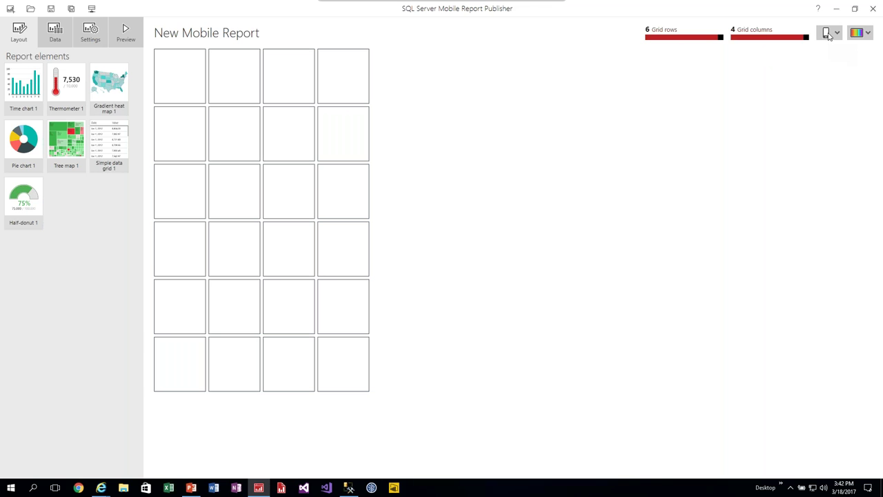
- Return to the Master layout and view the list of available device layouts
left_click(830, 36)
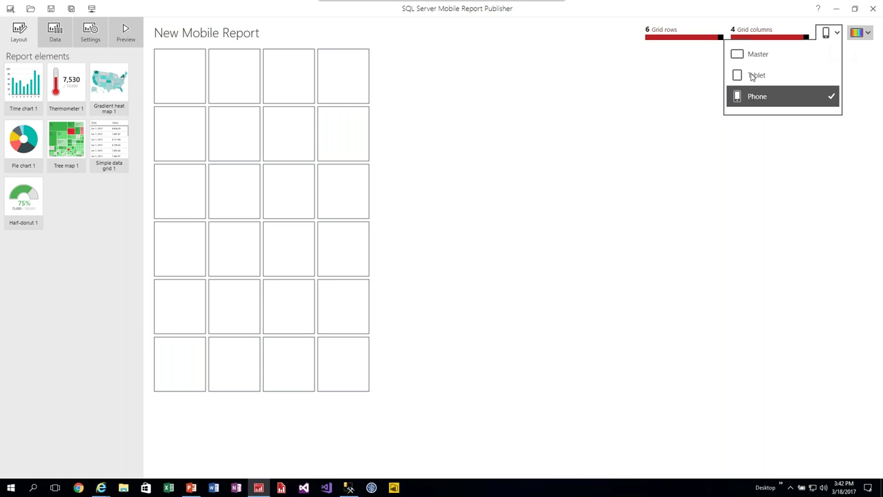
key("Up")
key("Return")
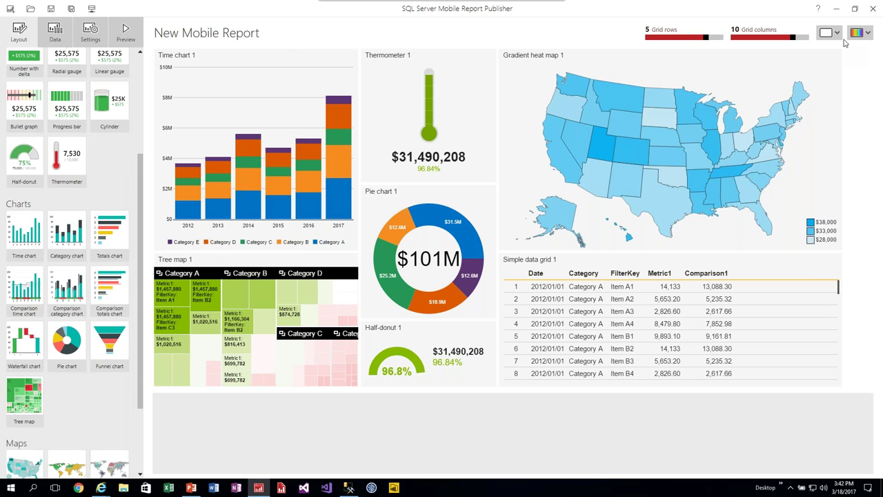
left_click(838, 33)
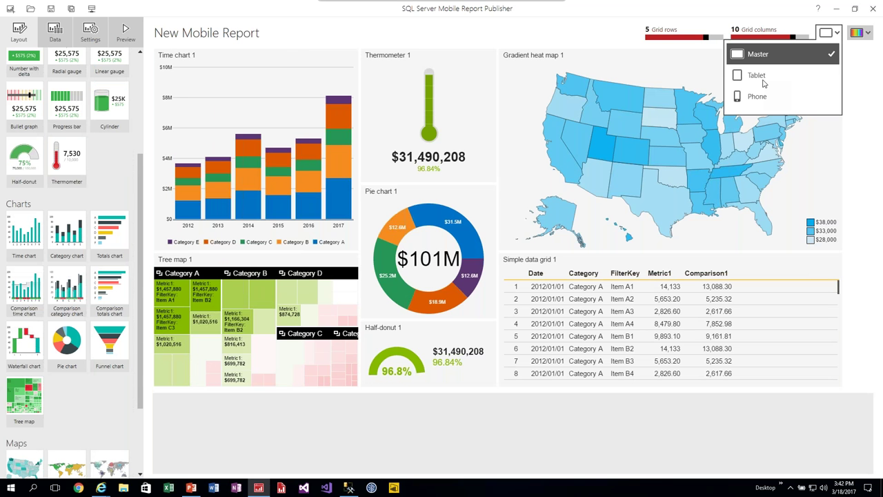
left_click(763, 82)
- Enlarge the master layout's grid to 6 rows and 12 columns
left_click(706, 38)
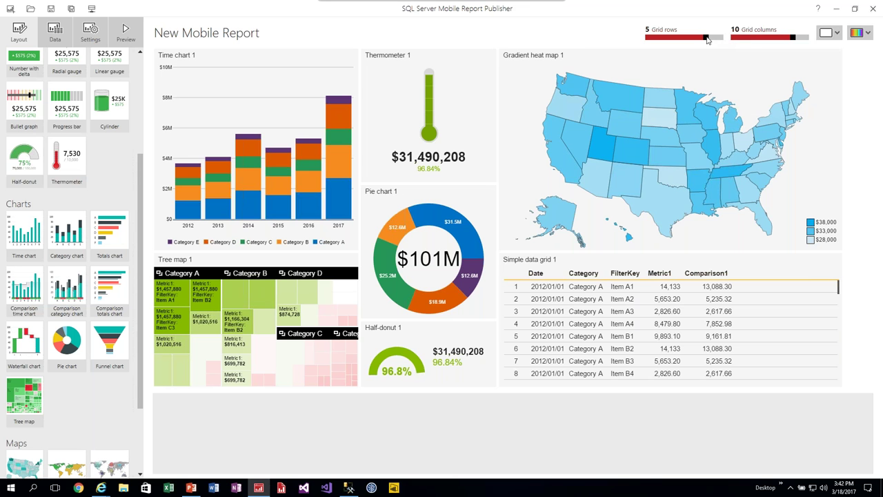
left_click(725, 39)
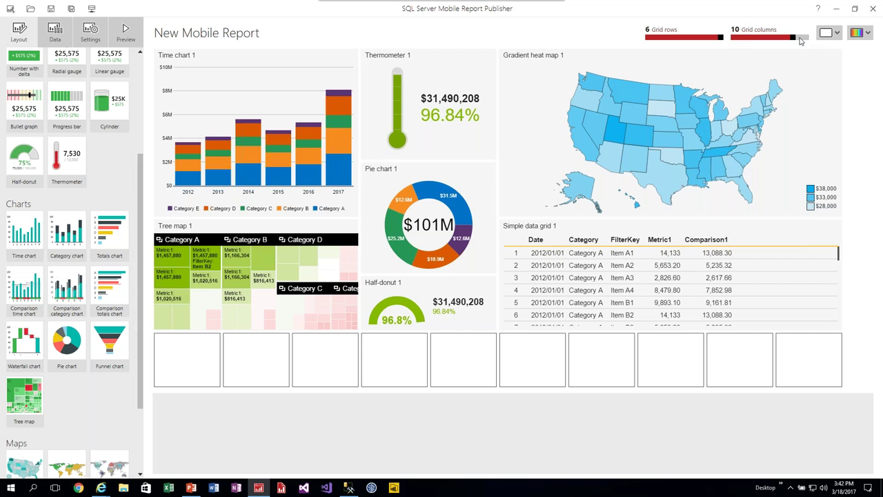
left_click(807, 40)
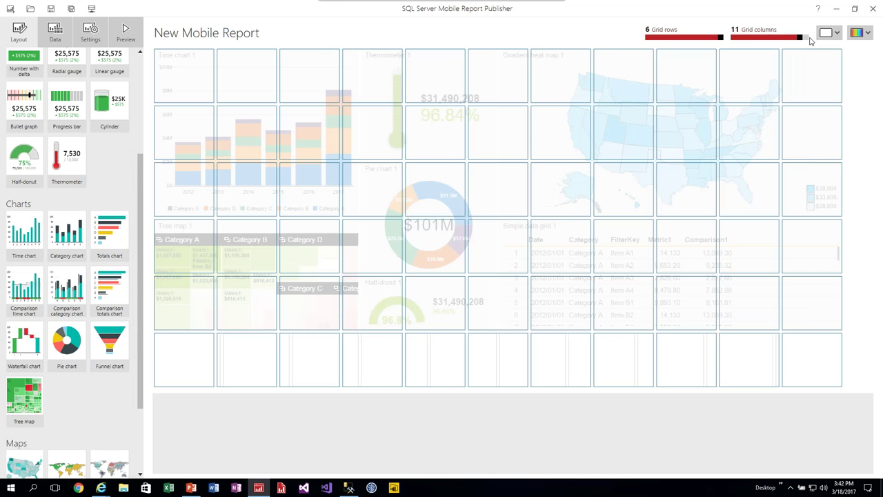
left_click(810, 39)
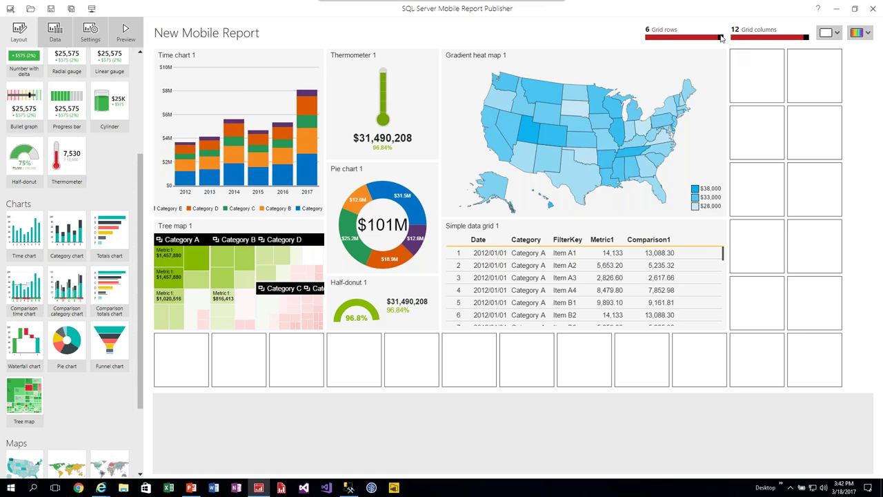
- Reduce the master layout's grid to 5 rows and 10 columns
left_click_drag(715, 38, 693, 38)
left_click(709, 38)
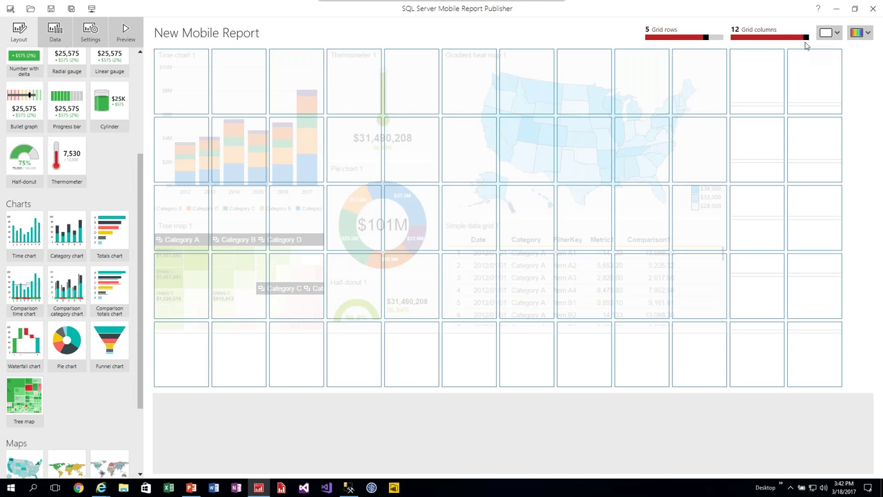
left_click_drag(800, 38, 792, 37)
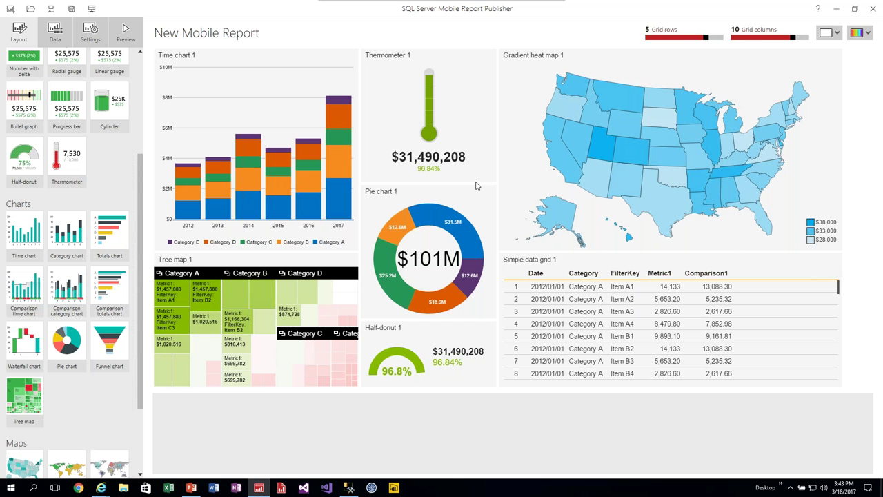
- Select the time chart on the master layout and switch the report to the Tablet layout
left_click(247, 133)
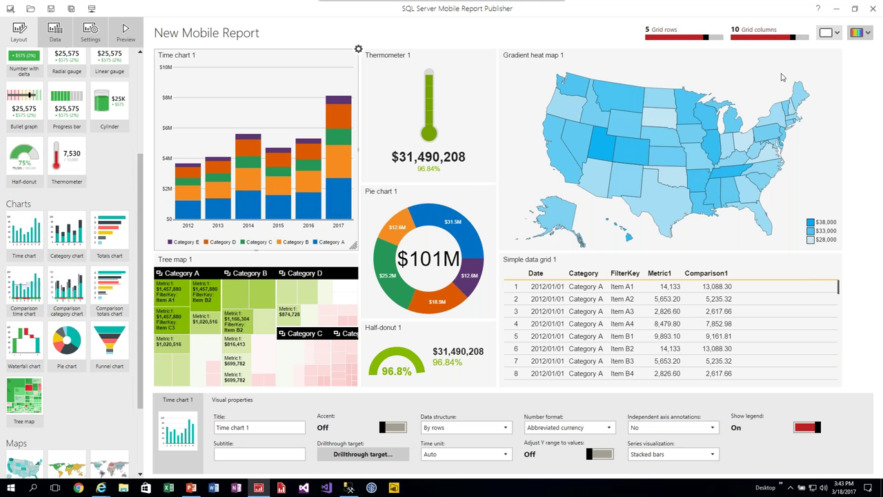
key("Down")
key("Return")
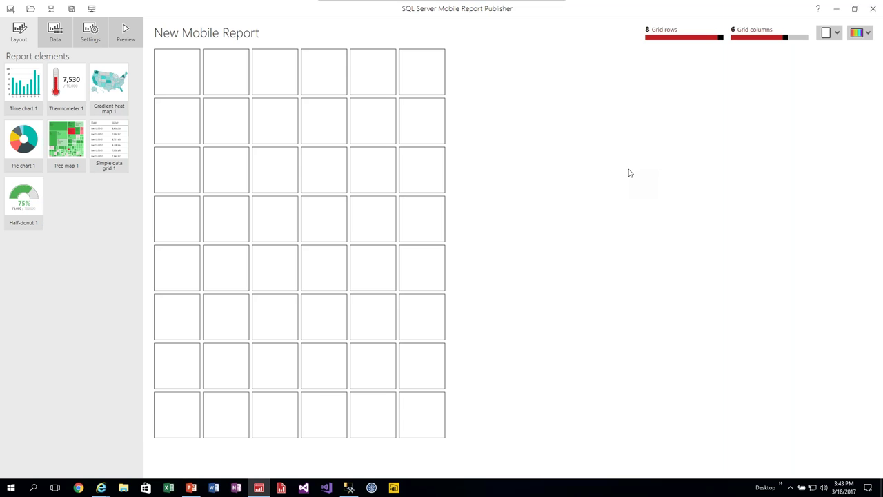
- Place the time chart in the tablet grid's upper-left corner and size it to three by three cells
left_click_drag(23, 83, 176, 80)
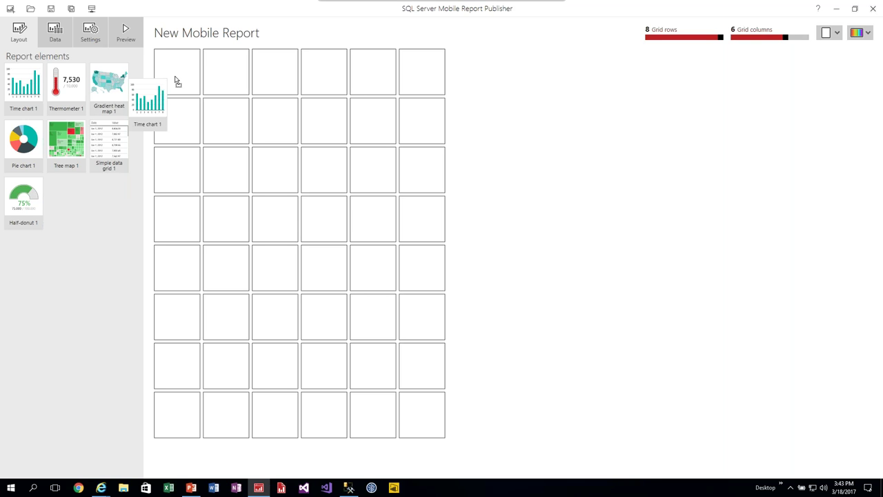
left_click_drag(177, 82, 178, 76)
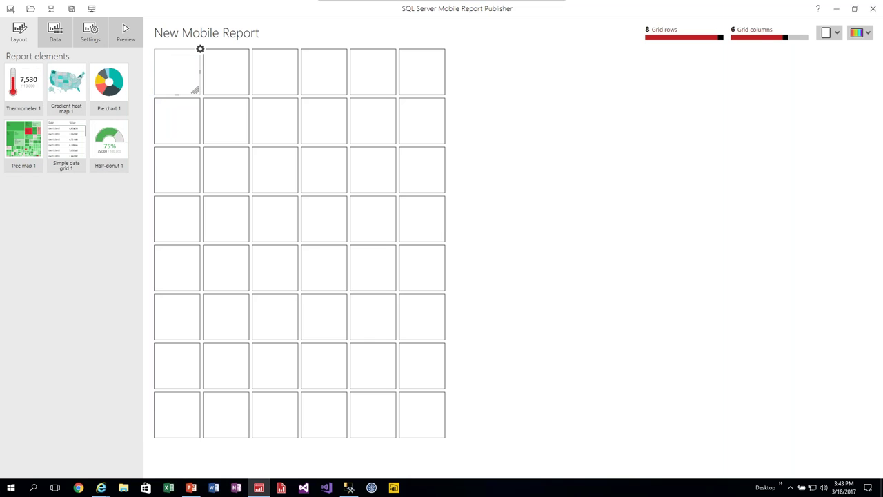
left_click_drag(196, 91, 299, 197)
- Place the half-donut beside the time chart, three cells wide and two high, and the pie chart below it at three by three cells
left_click_drag(109, 142, 414, 129)
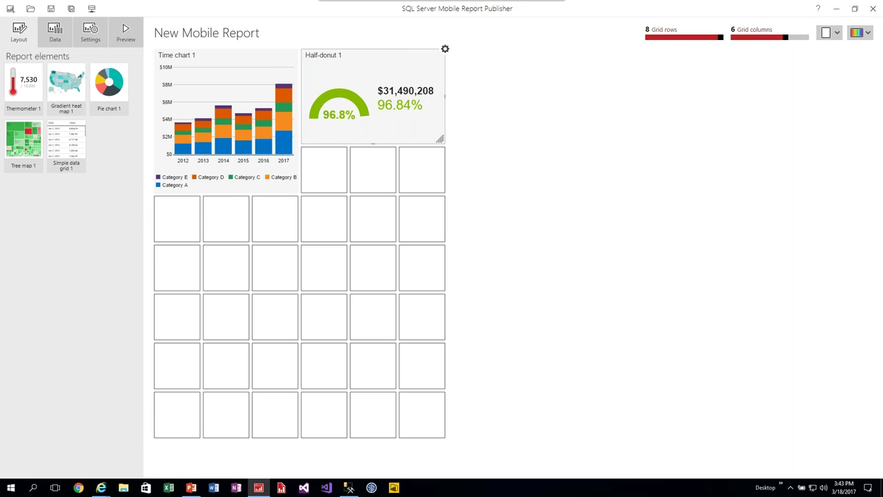
left_click_drag(108, 85, 179, 232)
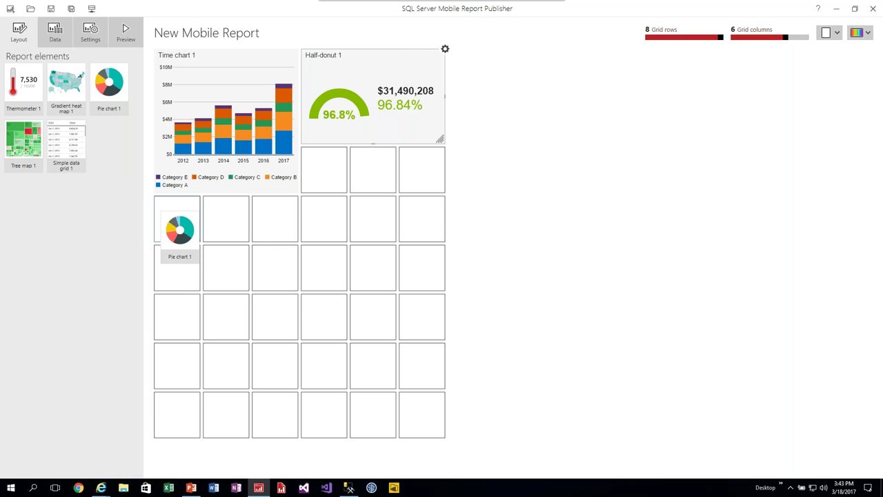
left_click_drag(180, 231, 294, 331)
- Place the thermometer below the half-donut and the simple data grid below the thermometer, each three by three cells
left_click_drag(21, 83, 338, 168)
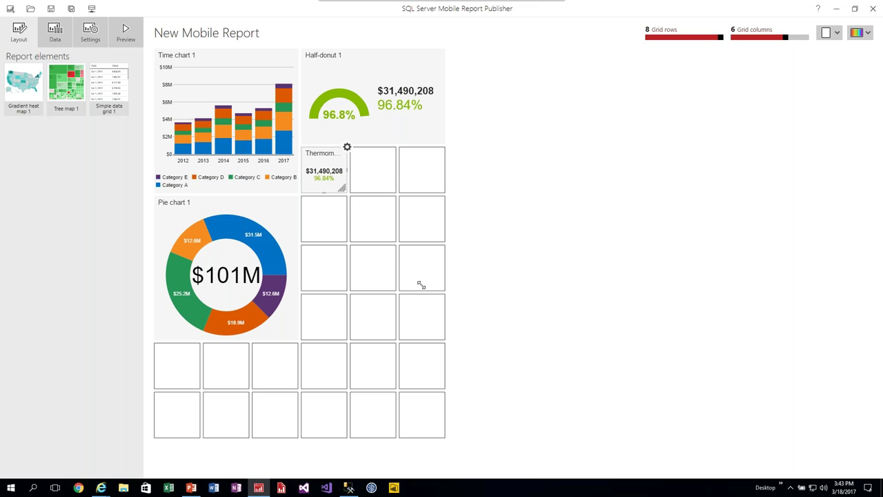
left_click_drag(421, 285, 439, 285)
left_click_drag(109, 88, 323, 324)
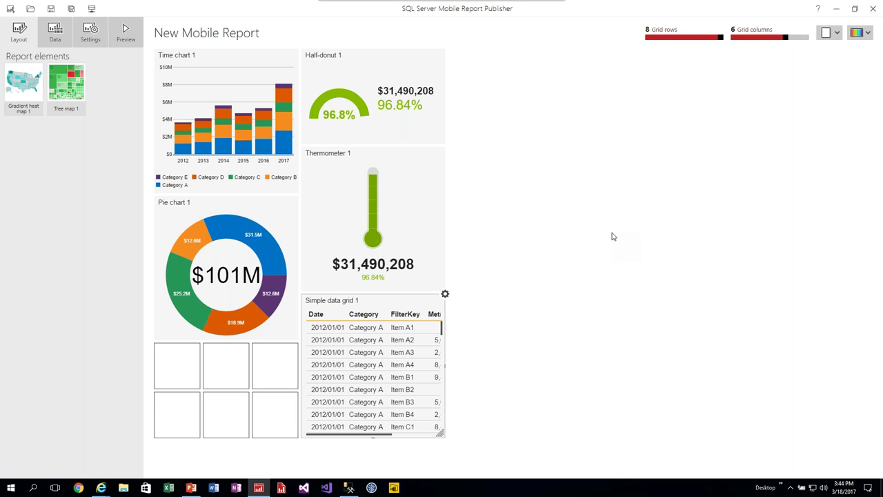
- Switch the report to the Phone layout
left_click(825, 35)
key("Down")
key("Return")
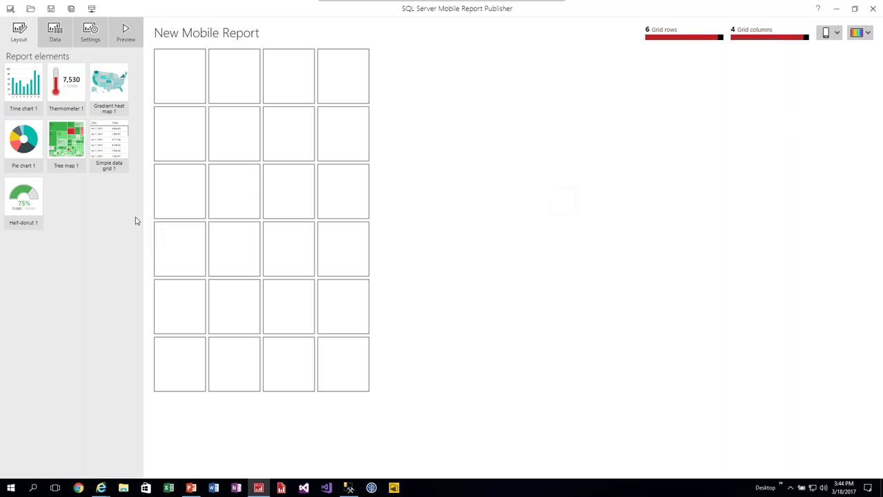
- Place the time chart in the phone grid's upper half and the pie chart in the lower half, each four cells wide and three high
left_click_drag(26, 86, 188, 90)
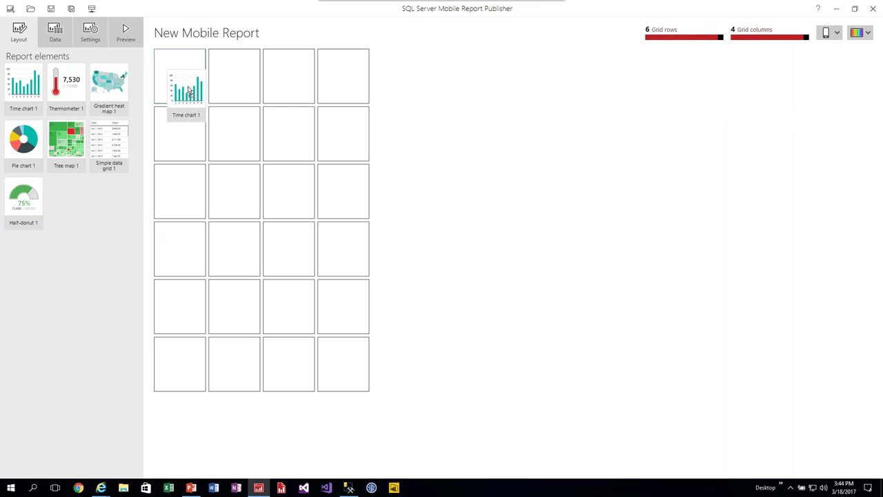
left_click_drag(189, 90, 187, 89)
left_click_drag(331, 221, 363, 214)
left_click_drag(109, 83, 352, 353)
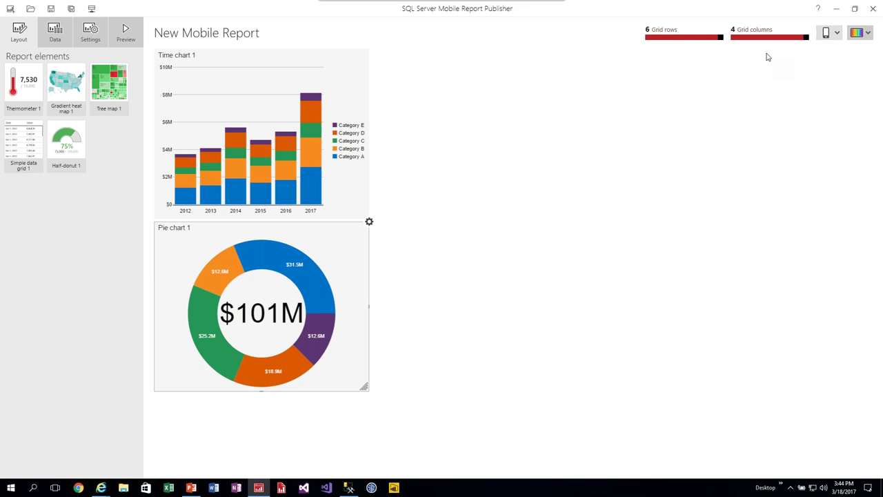
- Return the report to the master layout and look over the available navigators, gauges and charts
key("Return")
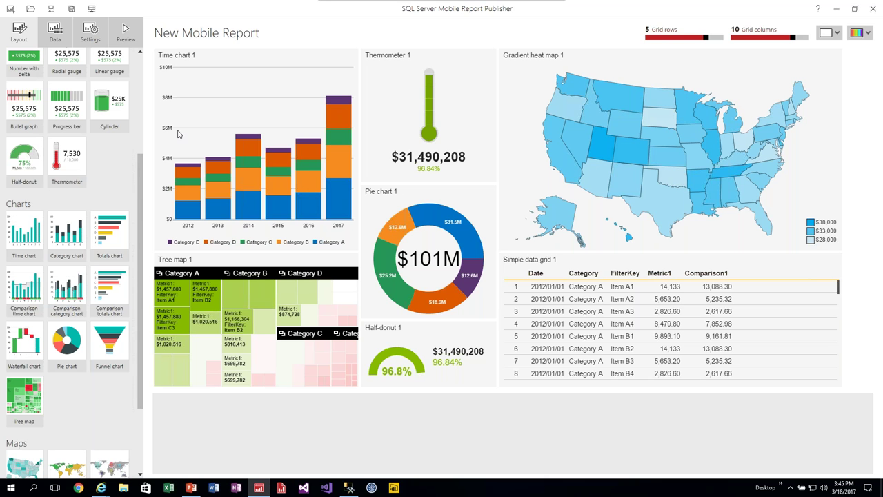
scroll(69, 262, "up", 3)
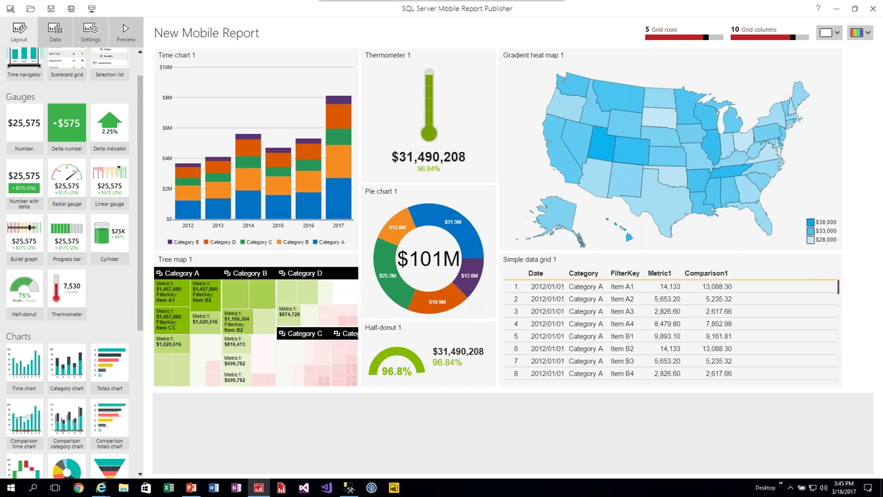
scroll(92, 163, "up", 1)
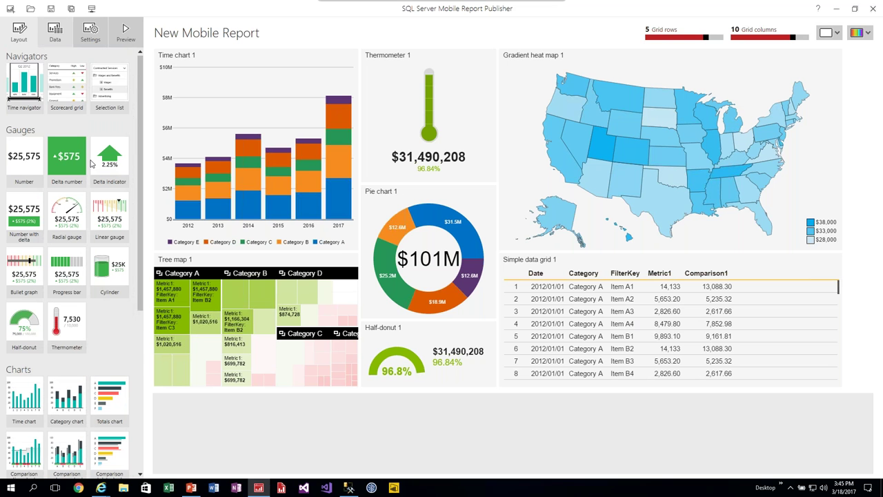
- Review the data bindings of the thermometer, tree map, simple data grid, half-donut and time chart
key("ctrl+2")
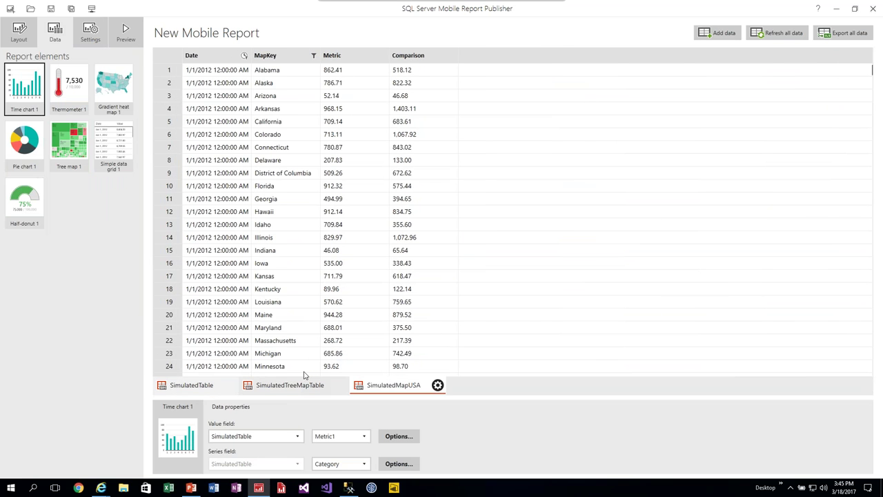
left_click(58, 101)
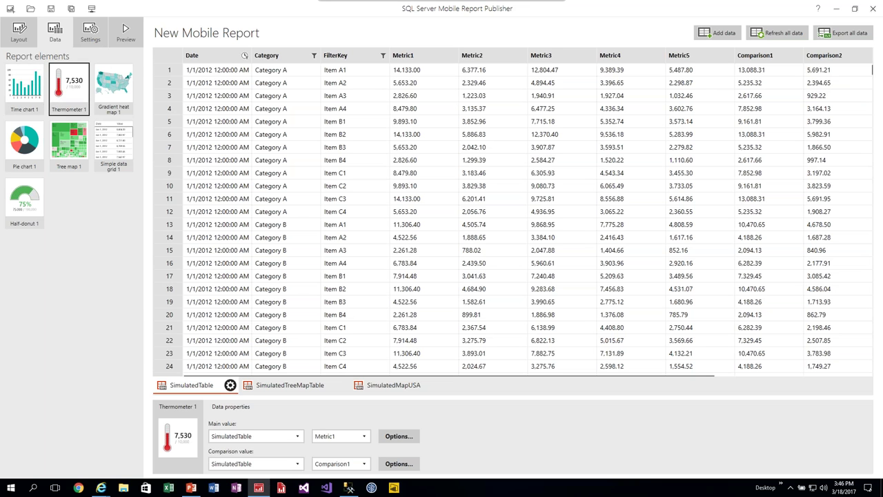
left_click(69, 143)
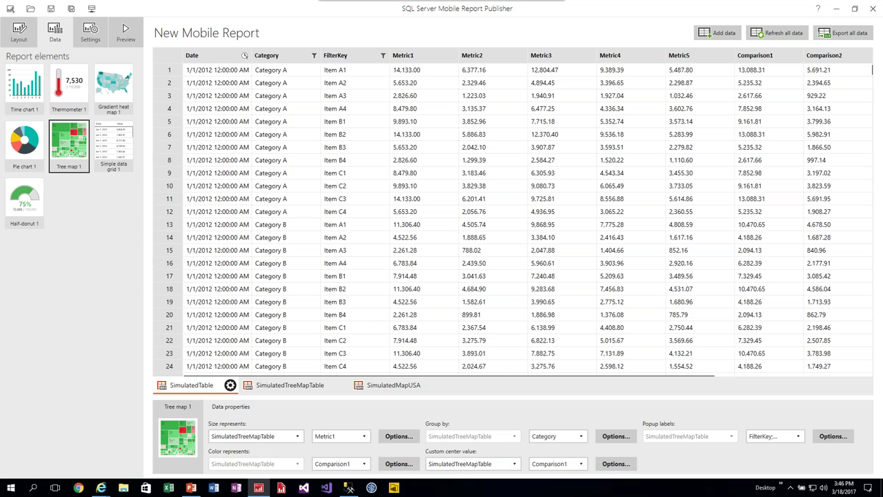
left_click(114, 145)
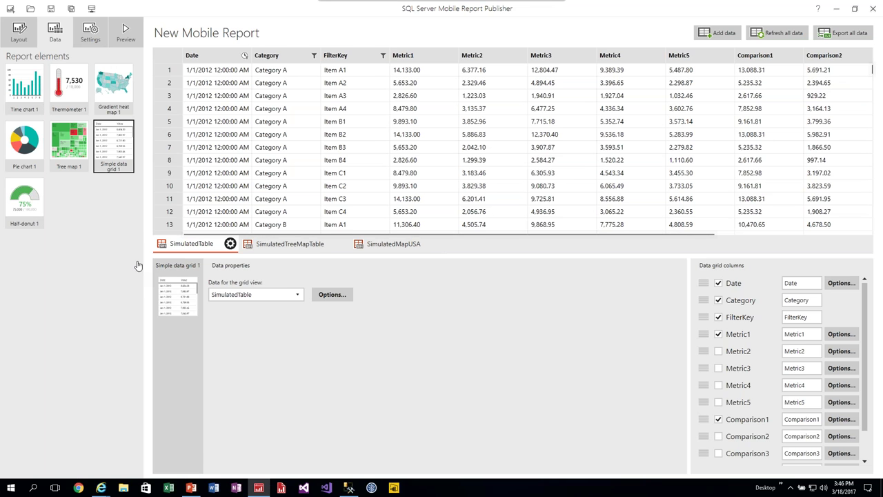
left_click(24, 202)
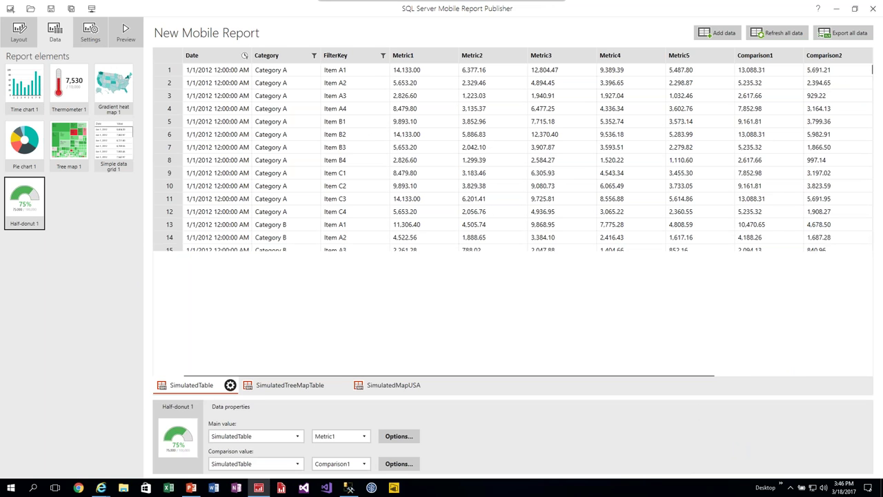
key("Home")
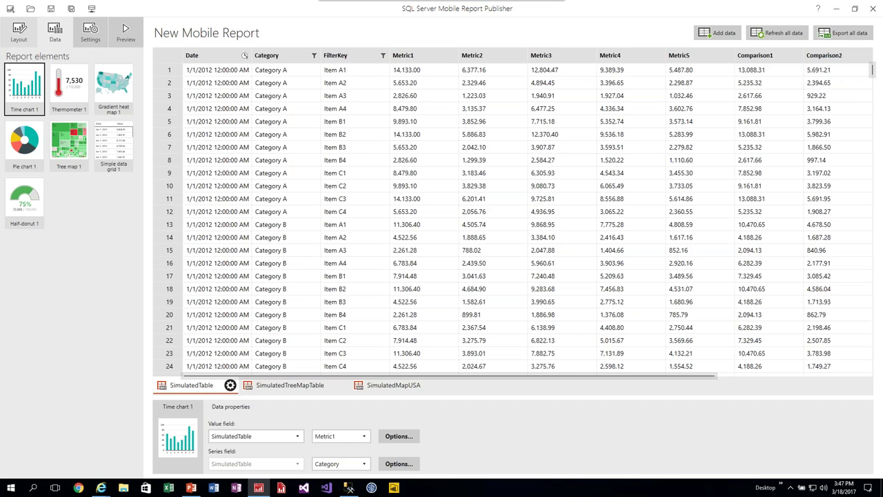
- Compare the time chart's visual properties with its data properties and check which tables its value field can use
left_click(19, 31)
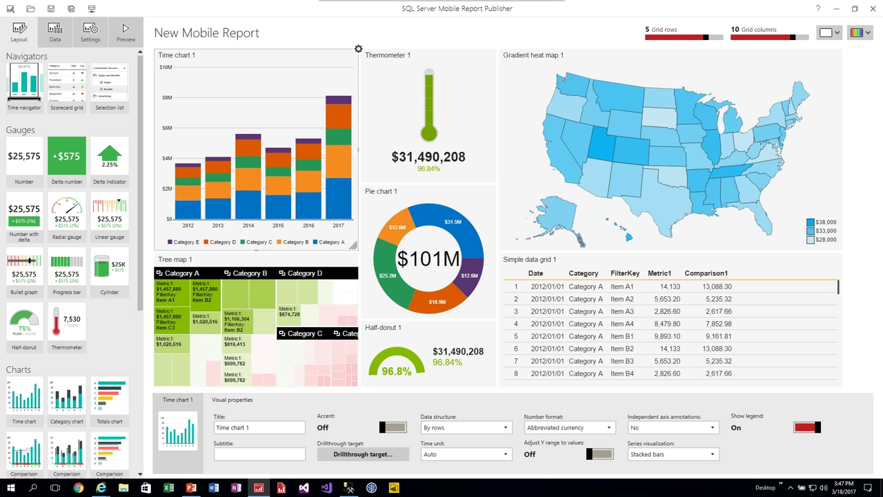
left_click(55, 32)
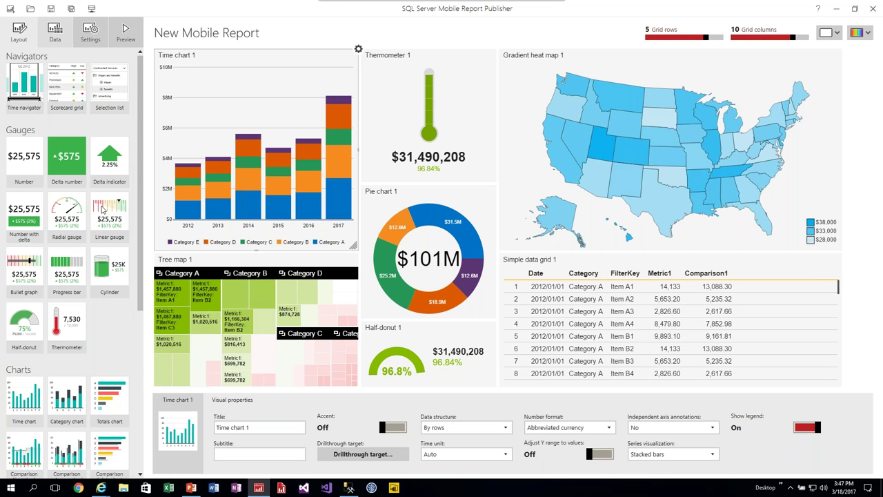
left_click(55, 31)
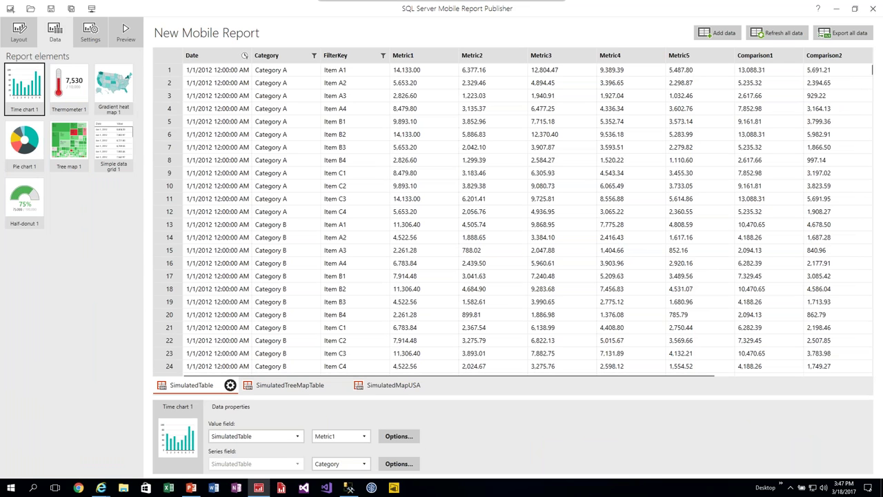
left_click(298, 438)
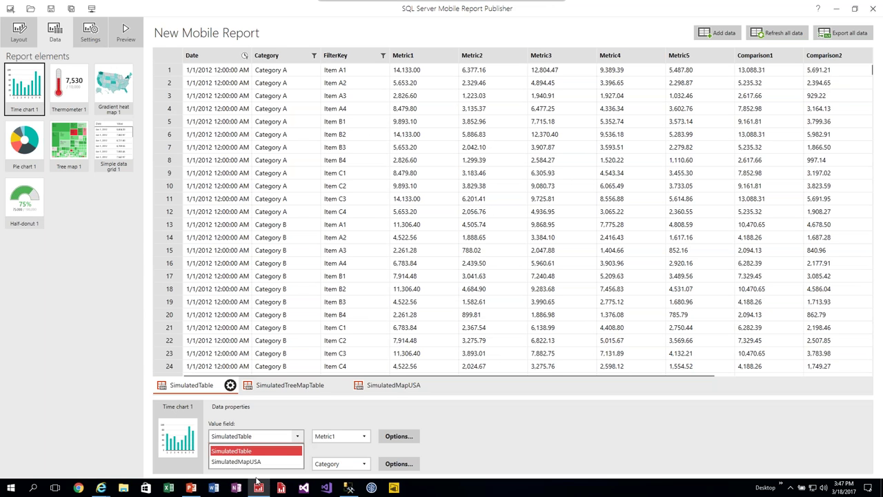
left_click(267, 420)
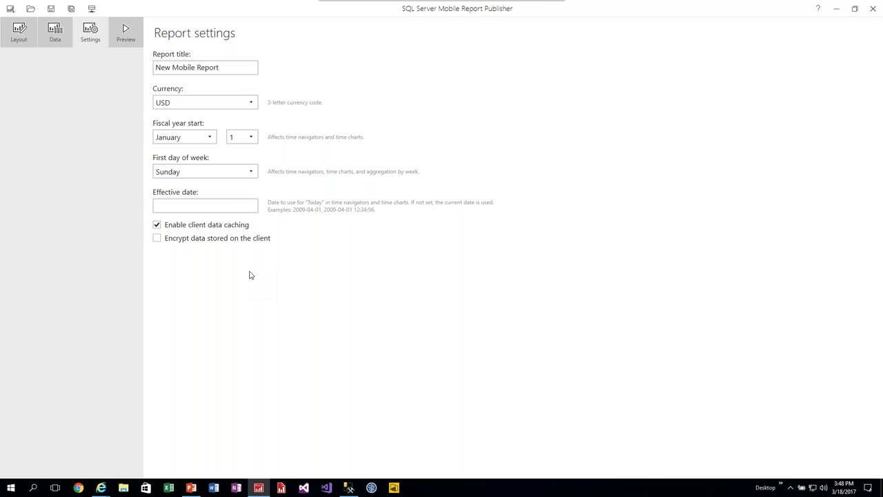
- Look over the report settings and examine the available currency codes
key("Tab")
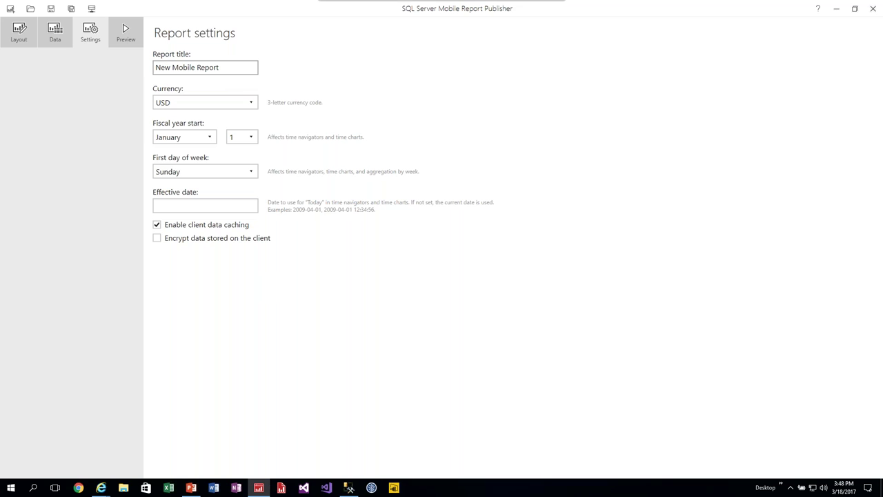
left_click(252, 105)
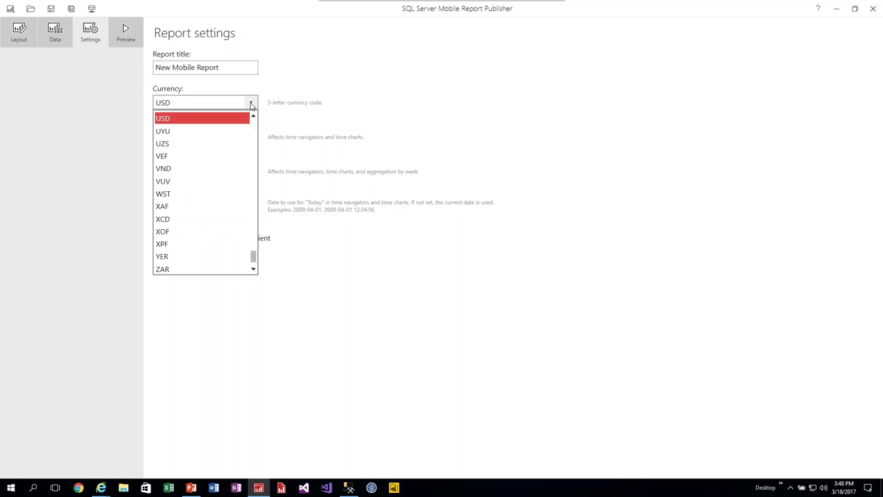
left_click(252, 106)
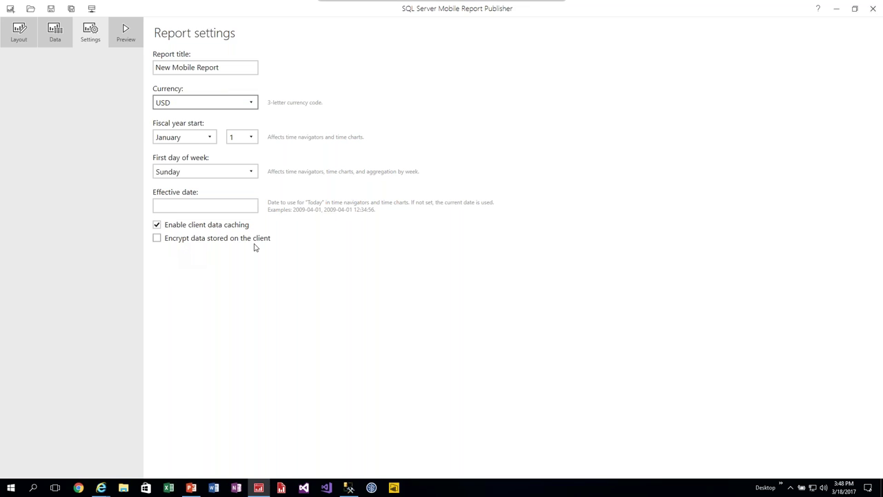
- Preview the mobile report and try selecting columns in the time chart and the pie chart
left_click(125, 34)
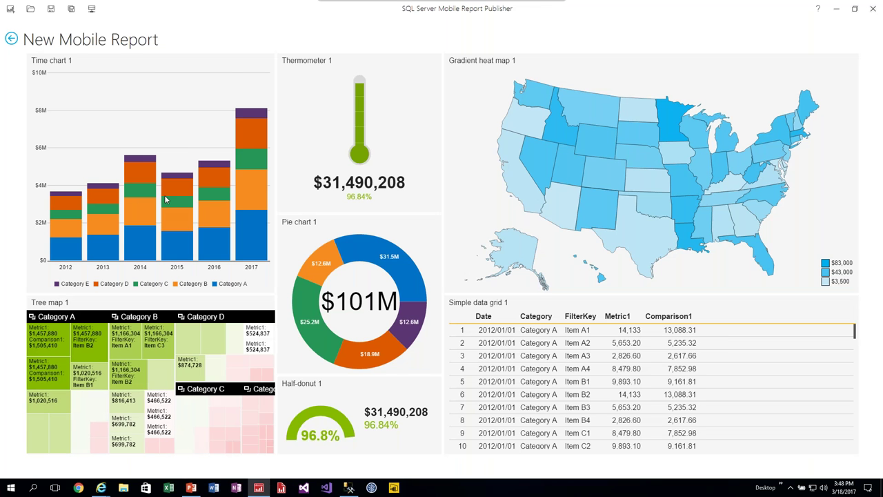
left_click(165, 200)
left_click(225, 204)
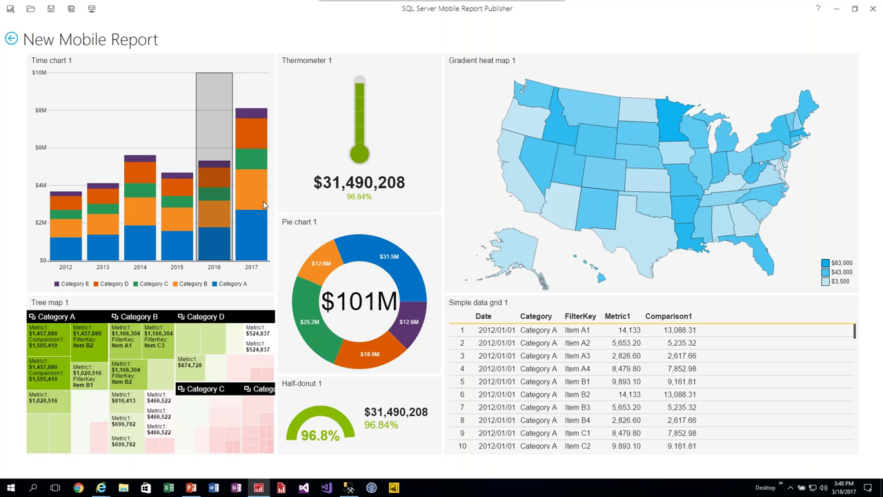
left_click(263, 205)
left_click(359, 331)
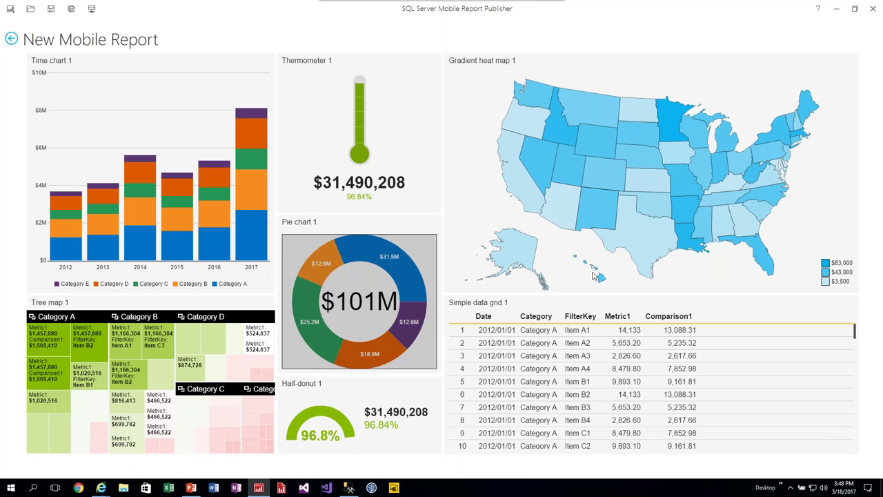
- Try selecting various states on the previewed gradient heat map, including Oregon, Wyoming, New Mexico, Colorado and Kansas, and close the preview
left_click(614, 227)
left_click(522, 130)
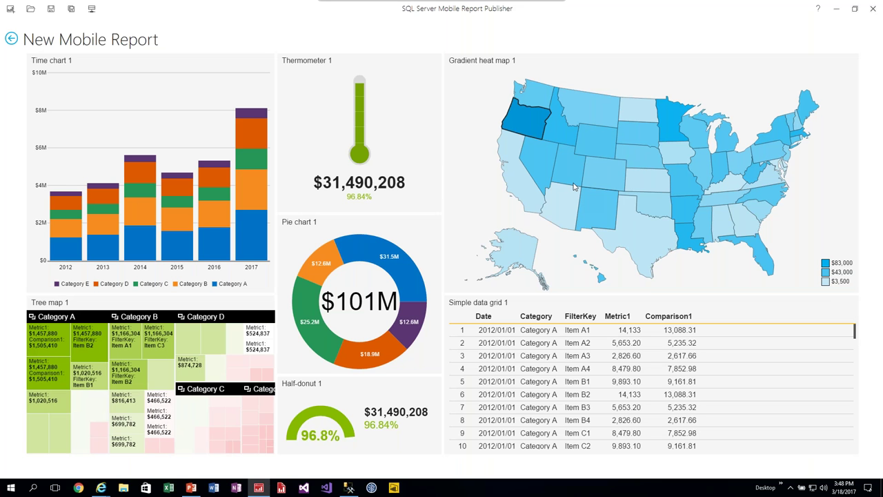
left_click(573, 183)
left_click(597, 175)
left_click(602, 144)
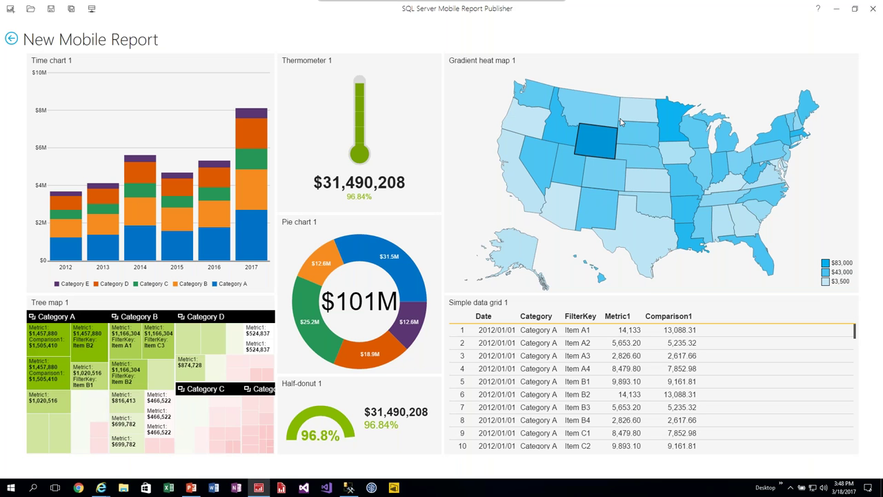
left_click(621, 119)
left_click(595, 220)
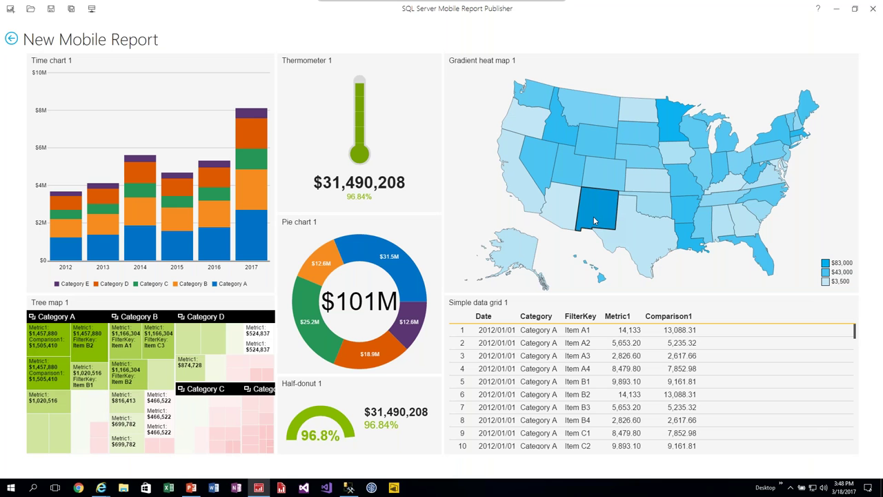
left_click(616, 165)
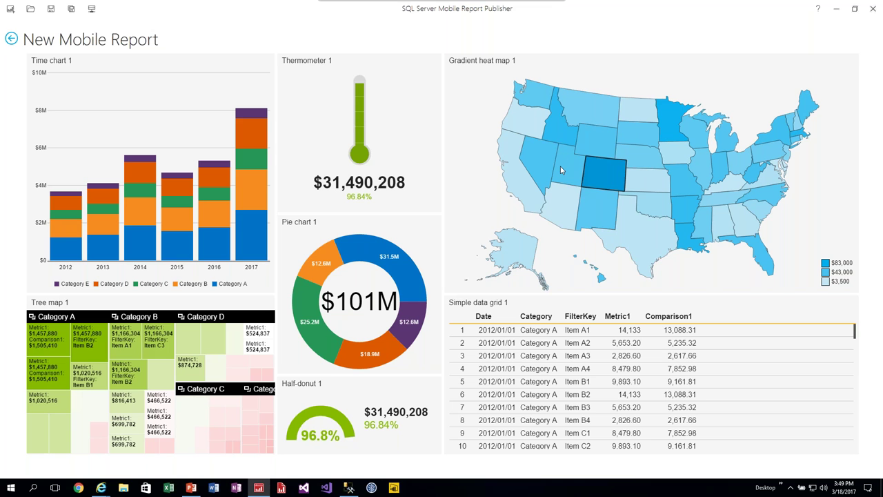
left_click(601, 177)
left_click(647, 180)
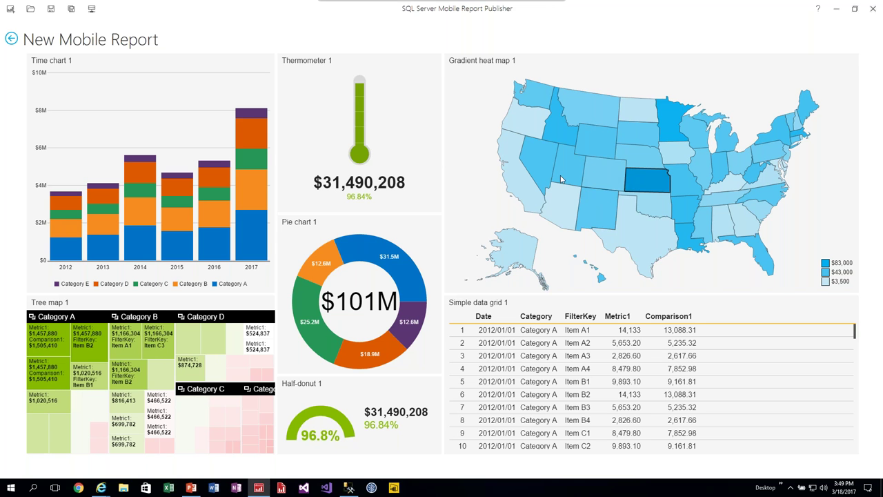
left_click(608, 150)
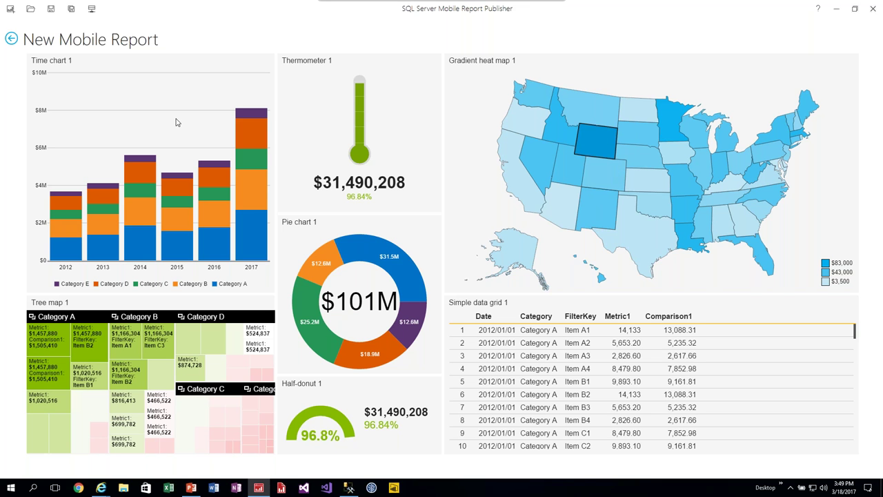
left_click(176, 122)
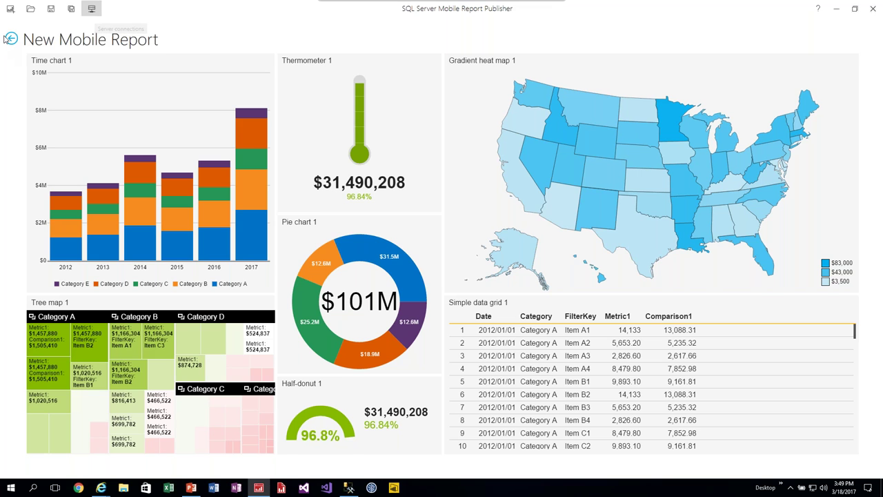
key("Escape")
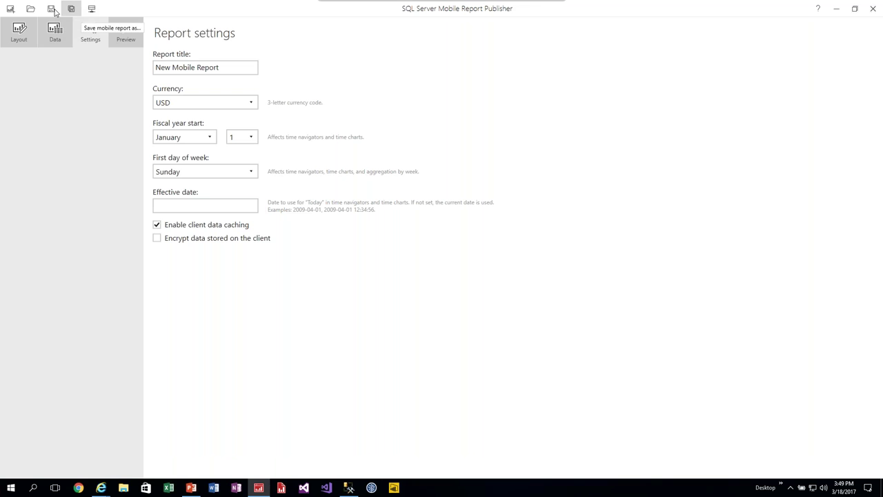
- Save the mobile report to the localhost/reports server as New Mobile Report SNSQL in the root location
left_click(52, 9)
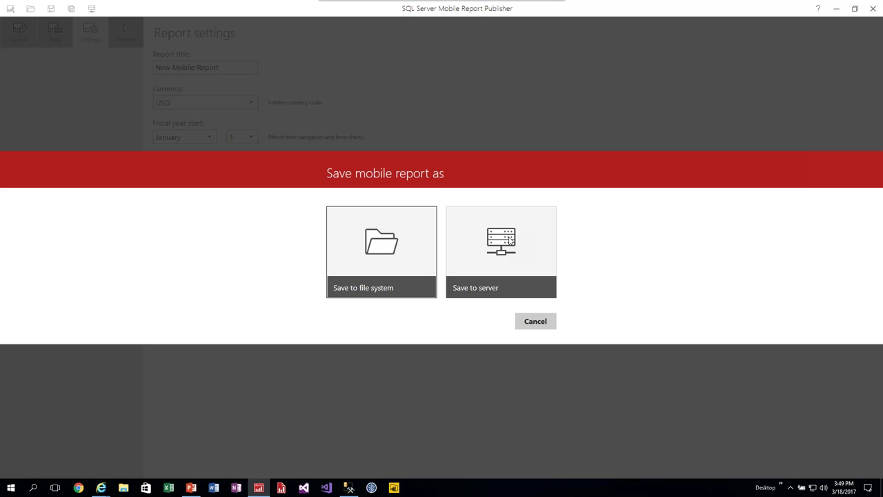
left_click(498, 261)
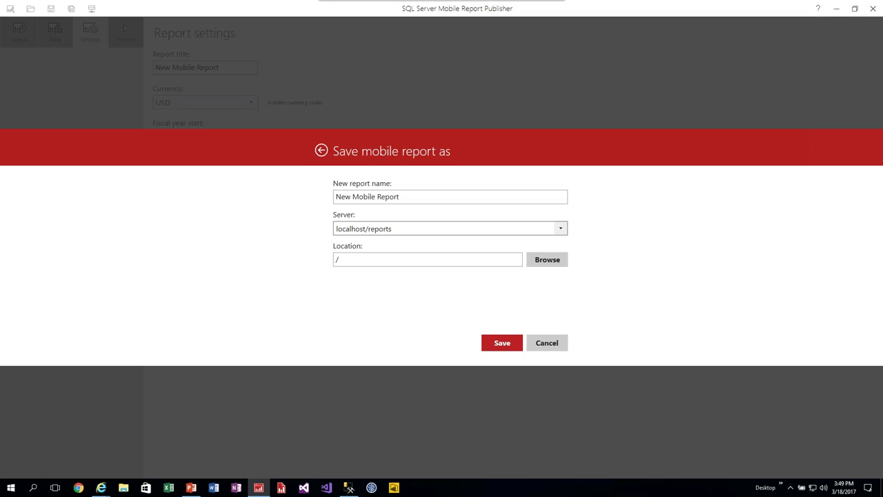
left_click(400, 197)
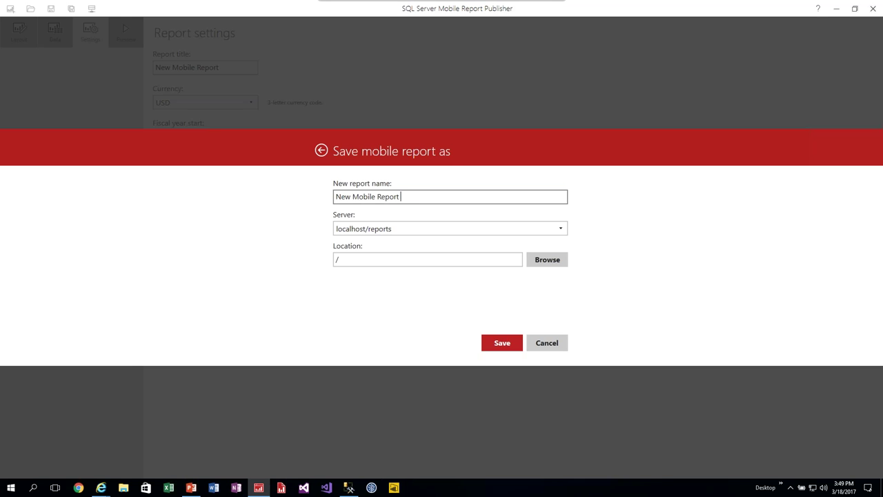
type("SS")
key("BackSpace")
type("NSQL")
left_click(502, 343)
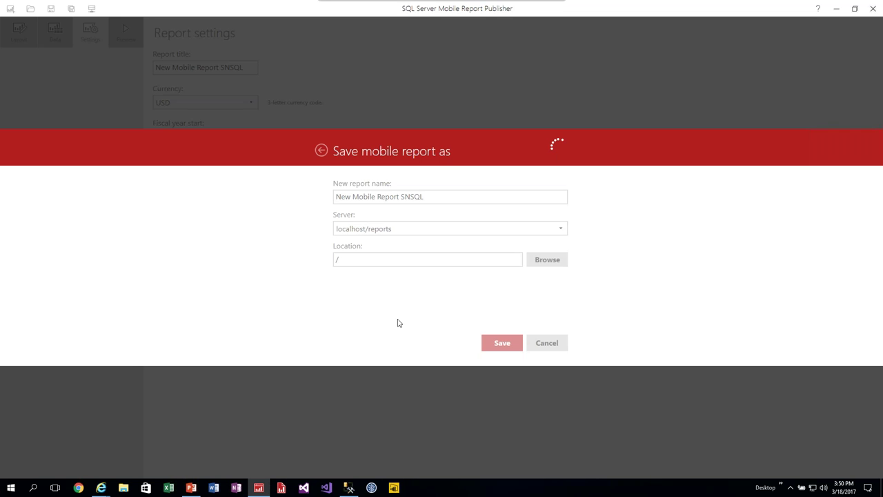
- Switch to the report portal in Internet Explorer, refresh its Home folder and close the leftover account sign-in page
left_click(101, 487)
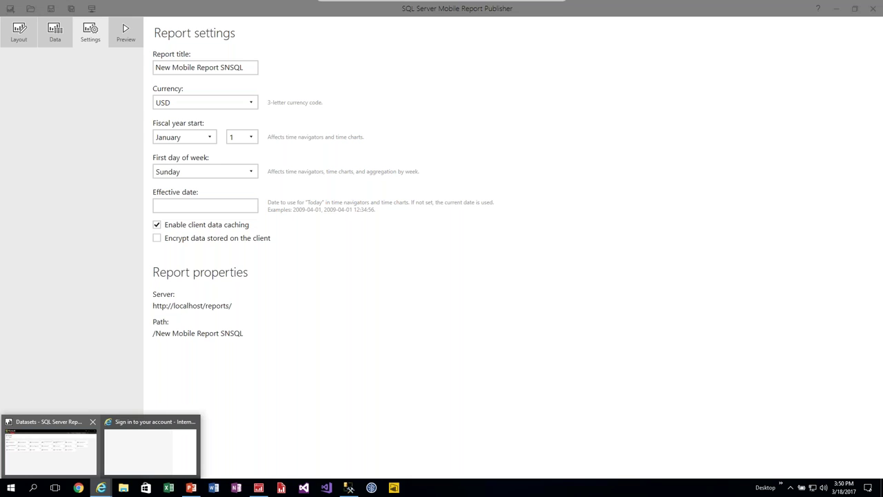
left_click(50, 449)
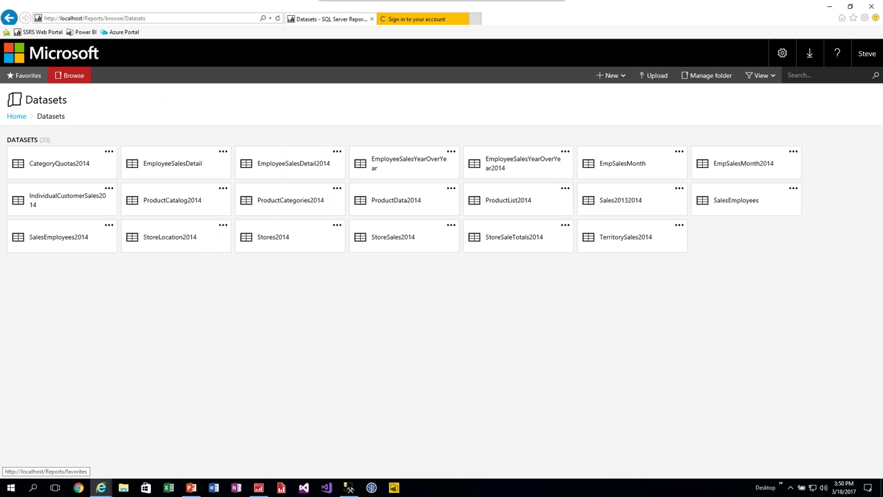
left_click(16, 116)
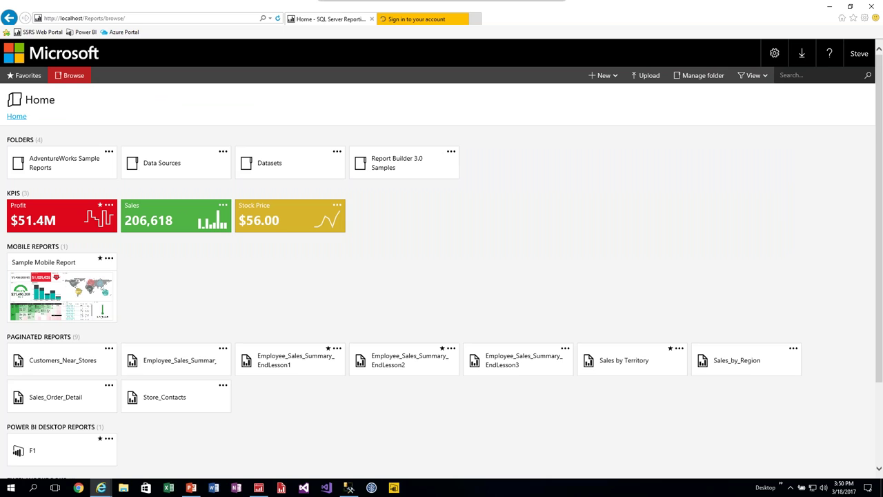
key("F5")
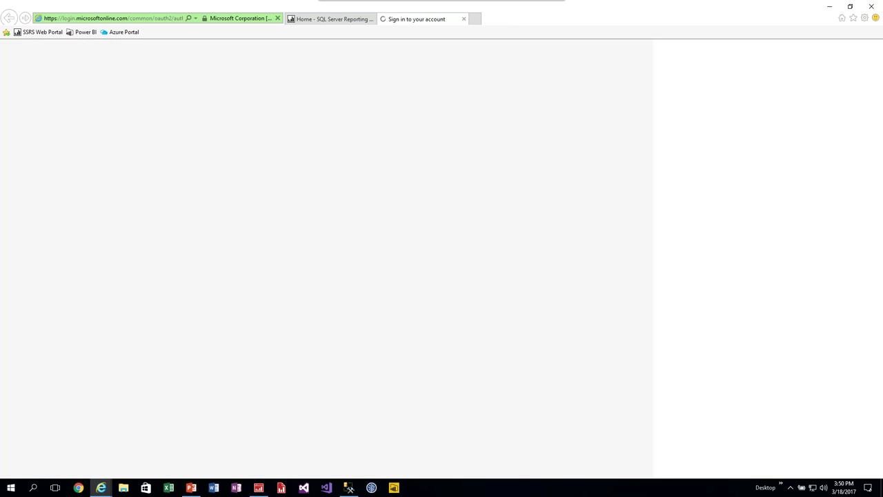
left_click(464, 19)
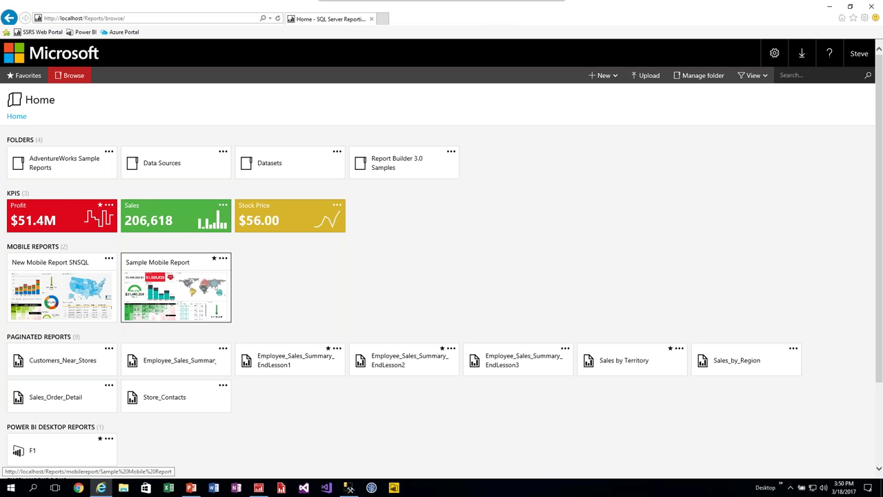
- View New Mobile Report SNSQL in the portal, try selecting Kentucky on the heat map, and return to the Home folder
left_click(62, 286)
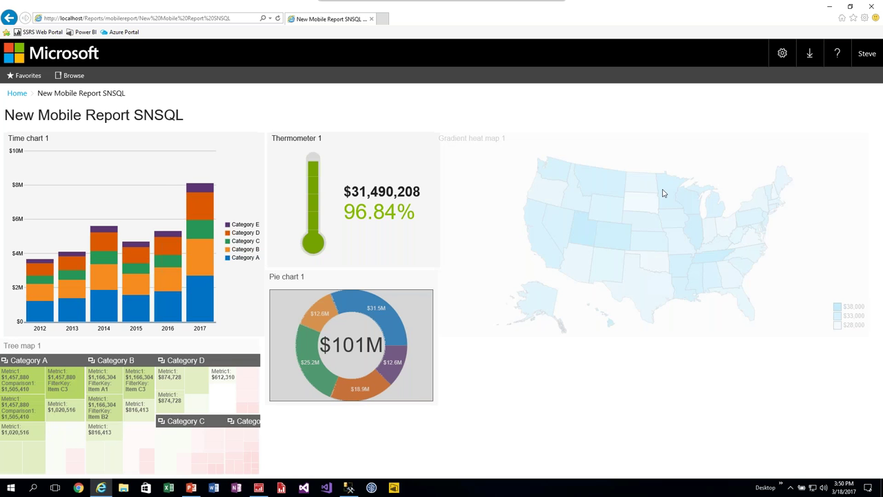
left_click(737, 247)
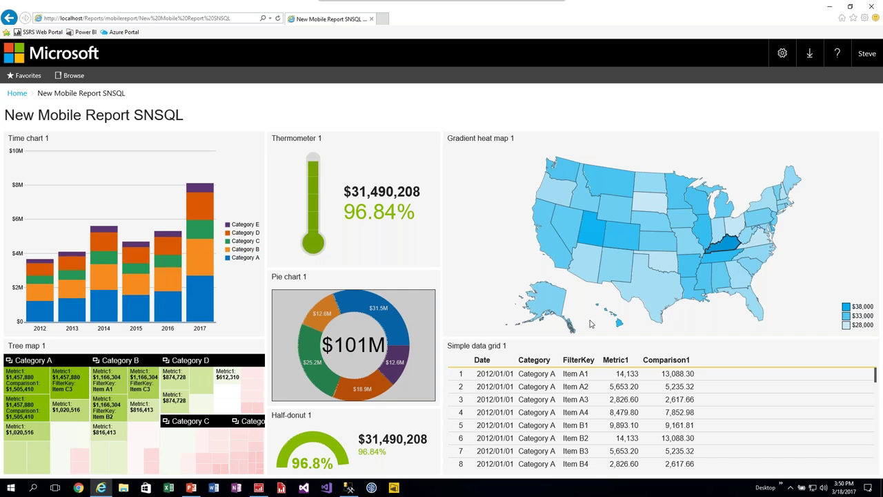
left_click(619, 322)
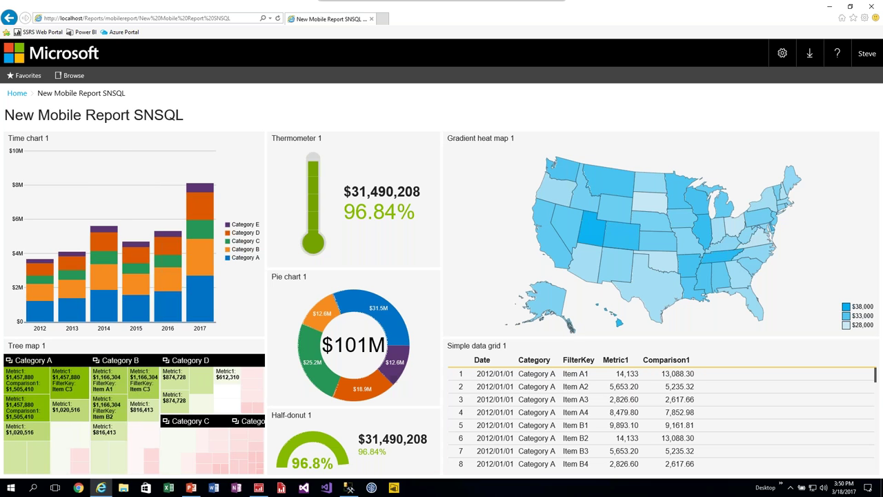
left_click(100, 166)
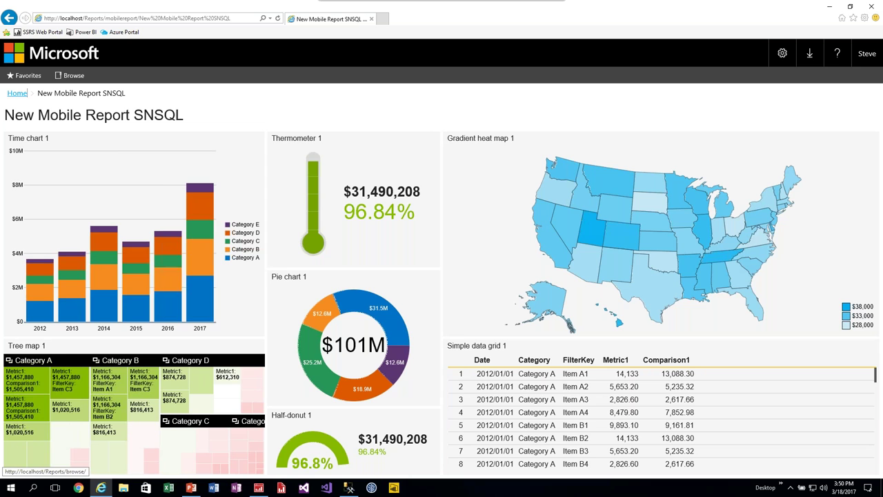
left_click(18, 93)
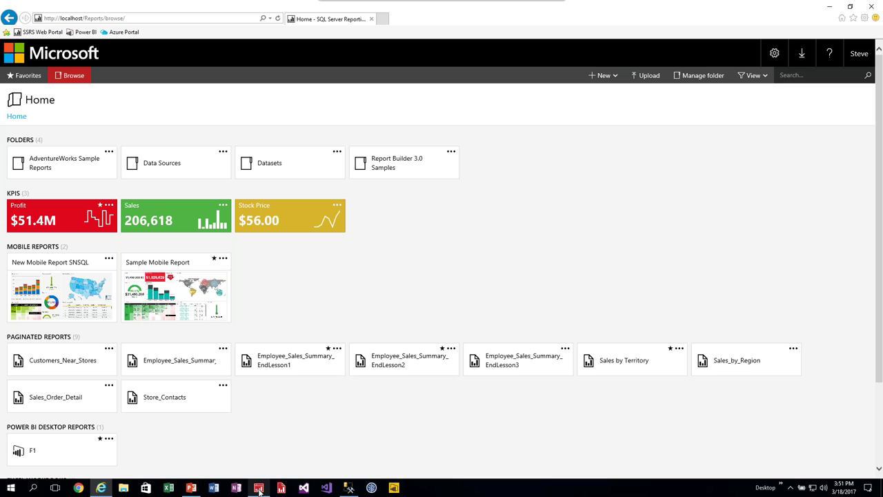
- Switch to SQL Server Mobile Report Publisher and display the data view of a new, empty mobile report
mouse_move(260, 491)
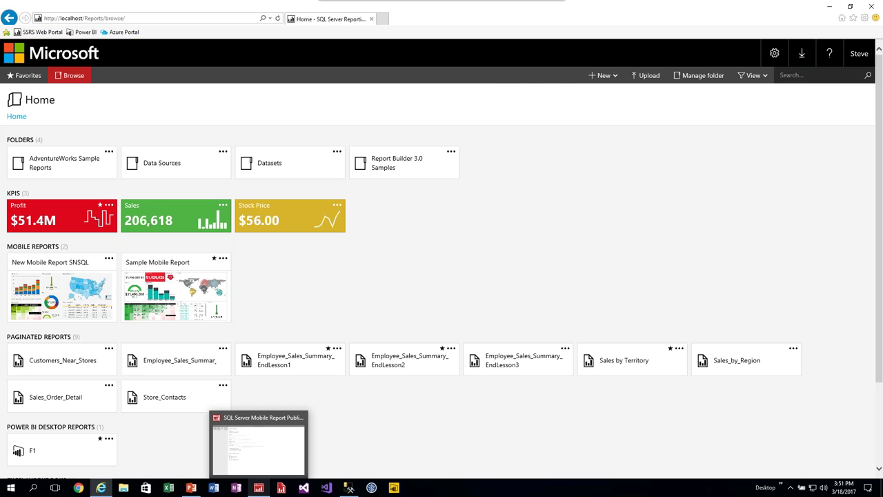
left_click(259, 488)
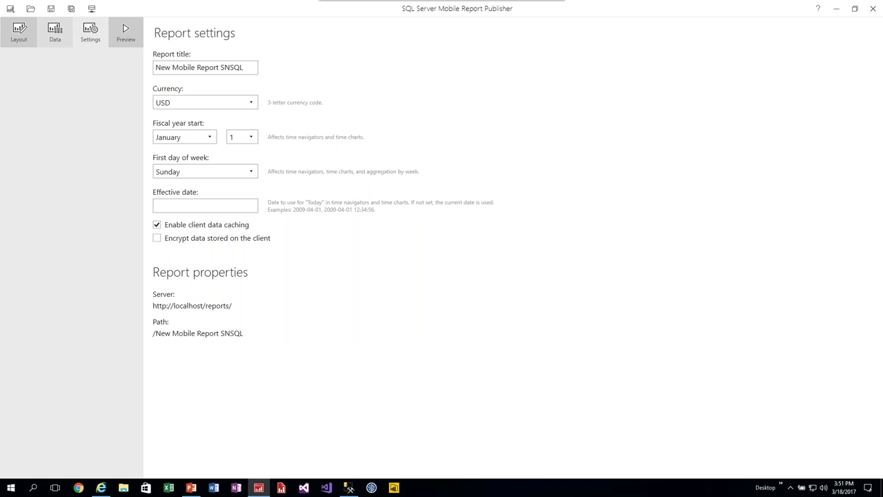
left_click(23, 40)
left_click(24, 40)
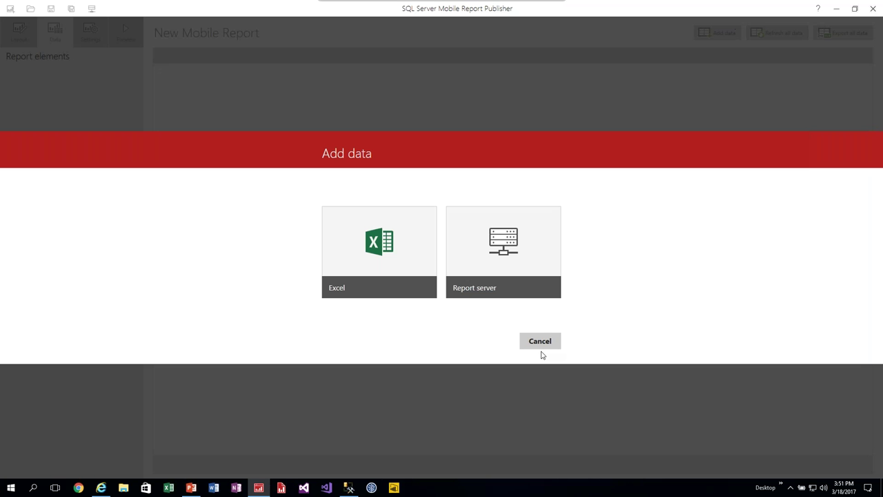
left_click(723, 37)
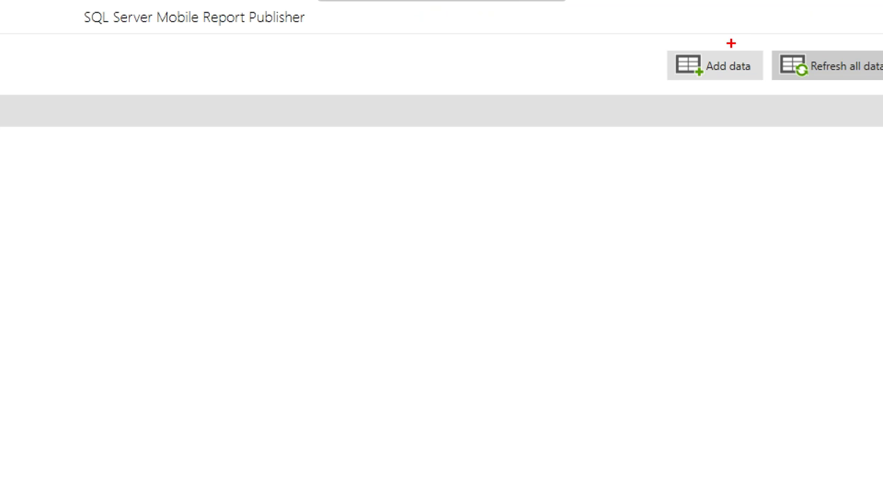
mouse_move(732, 43)
left_mouse_down()
mouse_move(803, 91)
mouse_move(709, 43)
left_mouse_up()
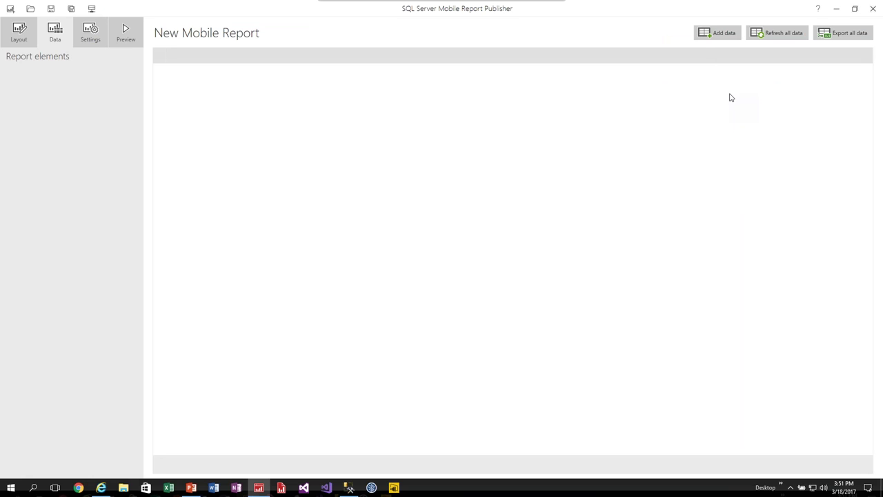
- Browse the report server's Datasets folder as the data source and try to add the EmployeeSalesDetail dataset
left_click(719, 35)
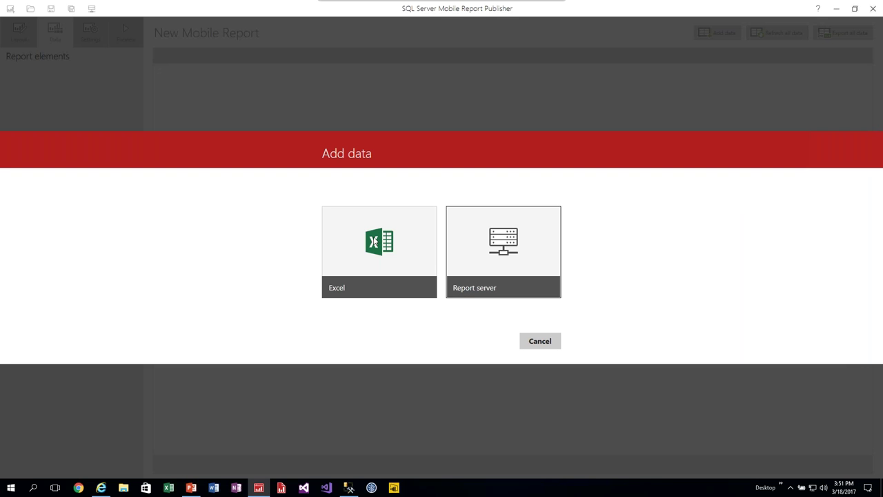
left_click(506, 245)
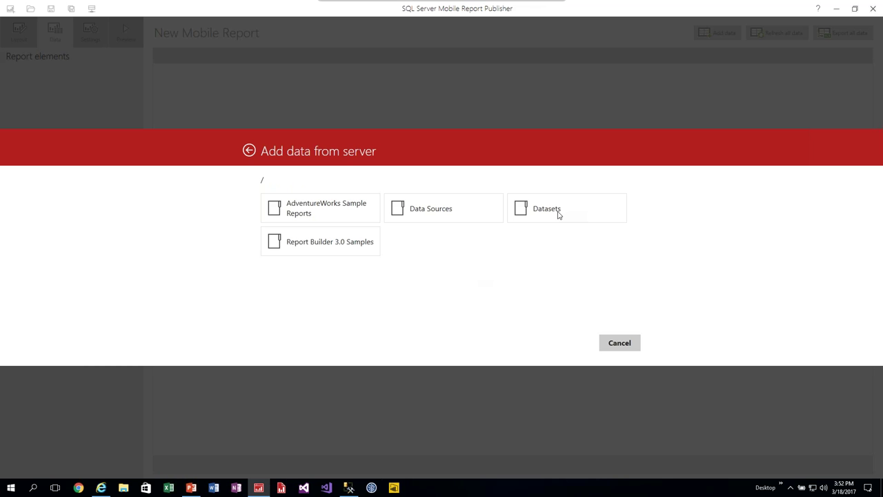
left_click(558, 215)
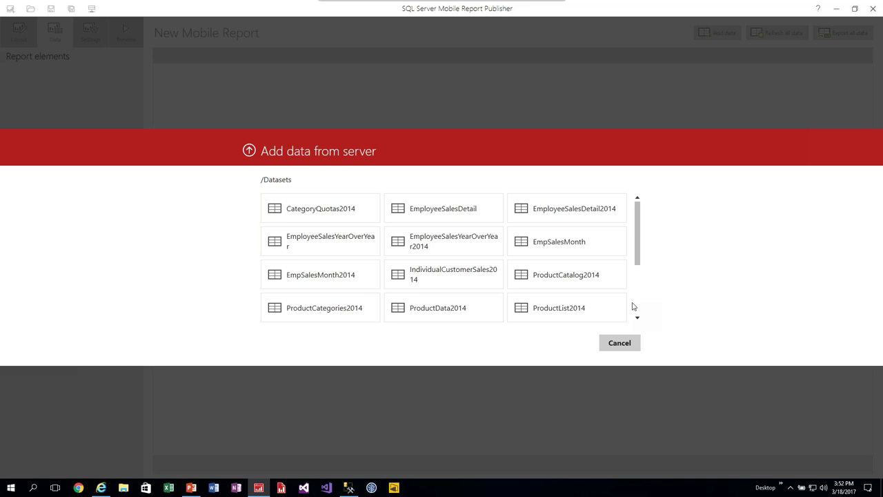
scroll(634, 306, "down", 1)
scroll(635, 303, "down", 3)
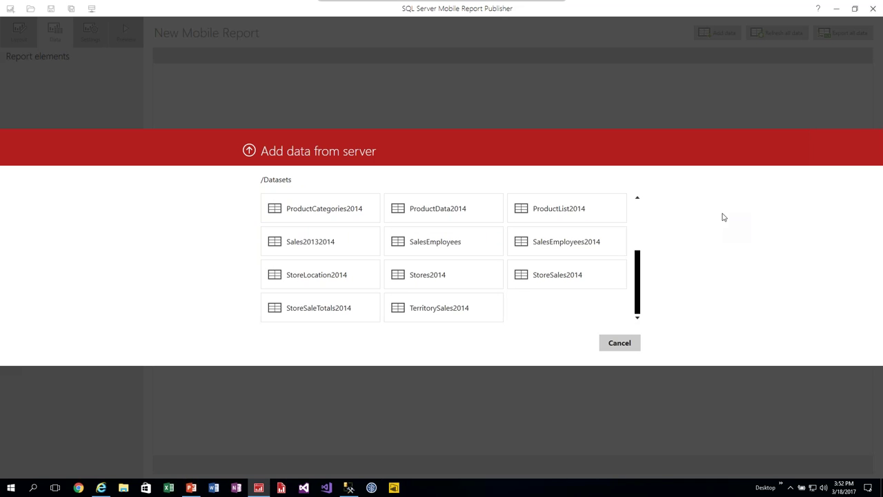
scroll(723, 217, "up", 3)
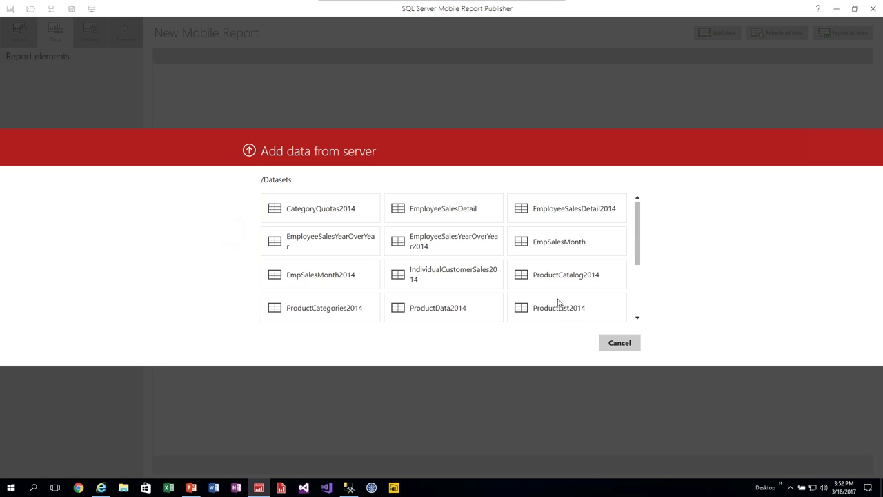
left_click(428, 212)
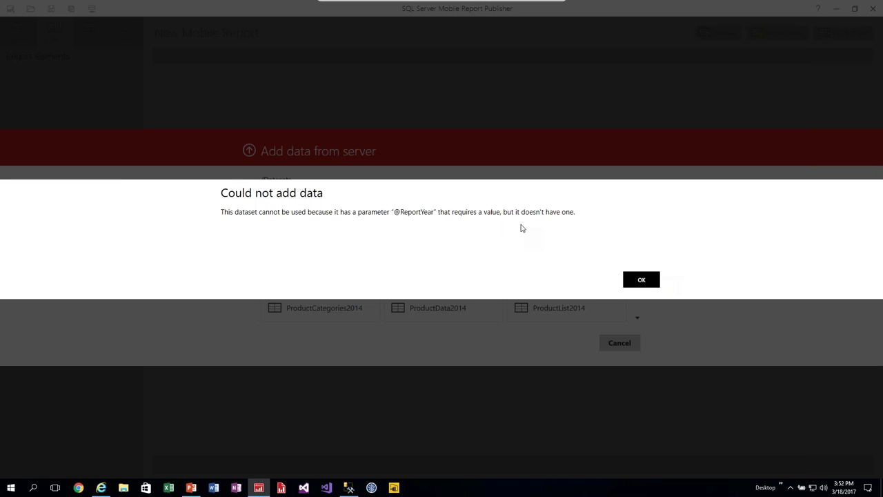
key("Return")
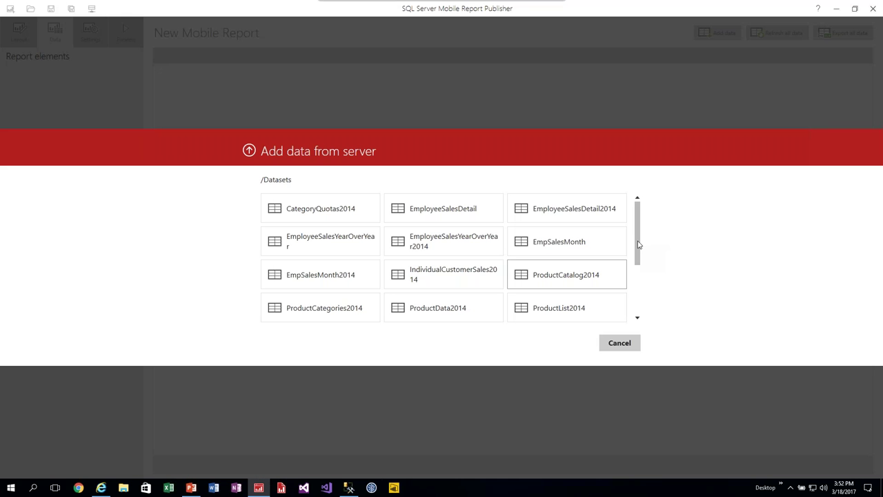
- Look through the server's list of datasets and try to add the SalesEmployees dataset
scroll(641, 321, "down", 1)
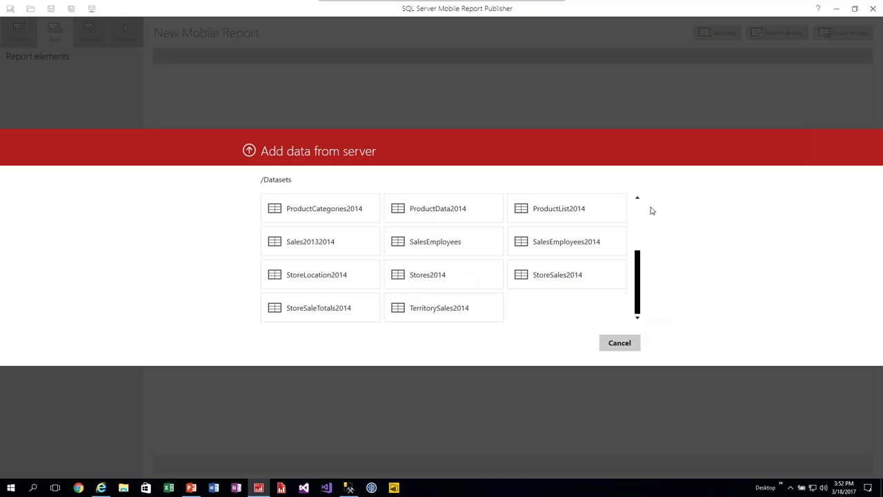
scroll(380, 253, "up", 1)
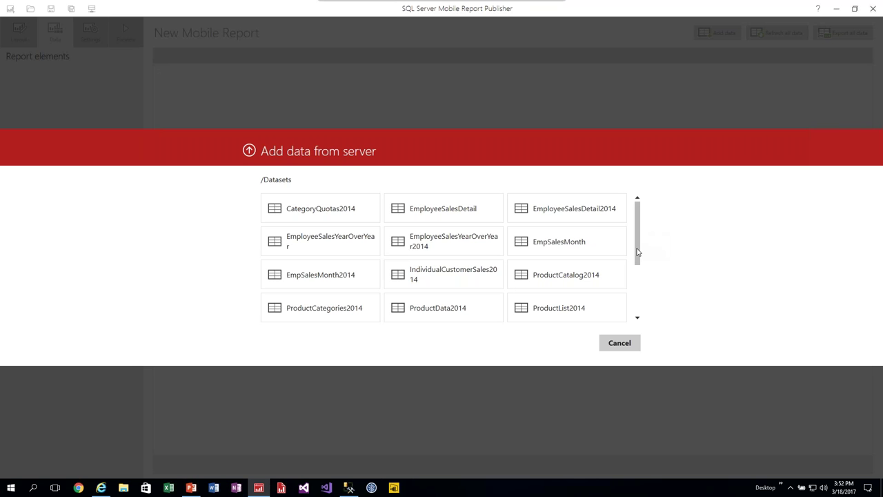
scroll(642, 235, "down", 1)
scroll(645, 242, "up", 1)
left_click_drag(639, 250, 637, 249)
left_click(638, 265)
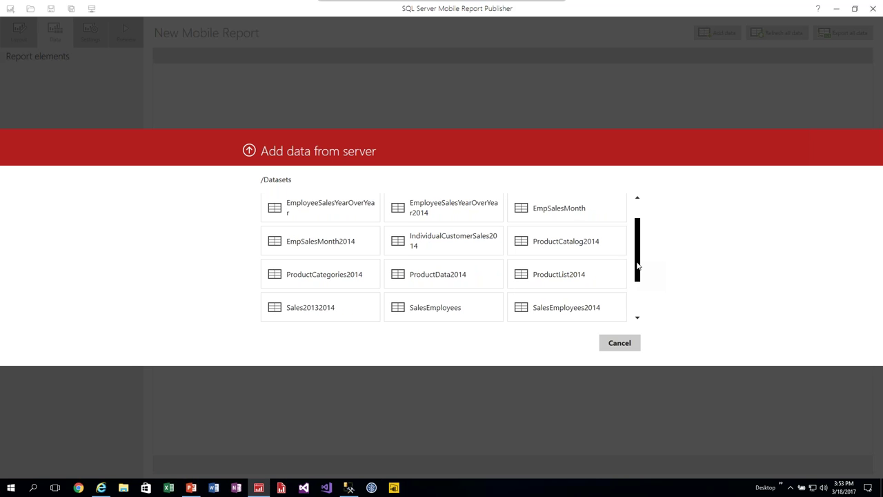
left_click_drag(638, 265, 637, 265)
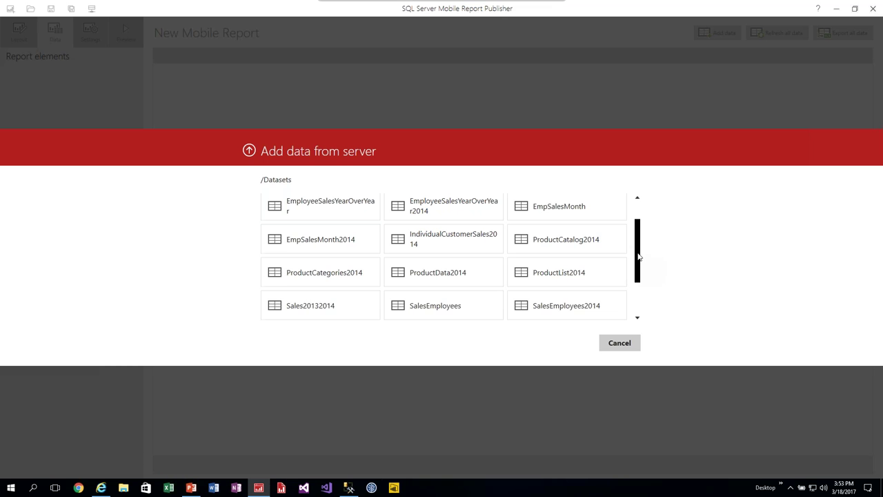
scroll(637, 252, "up", 1)
scroll(641, 269, "down", 1)
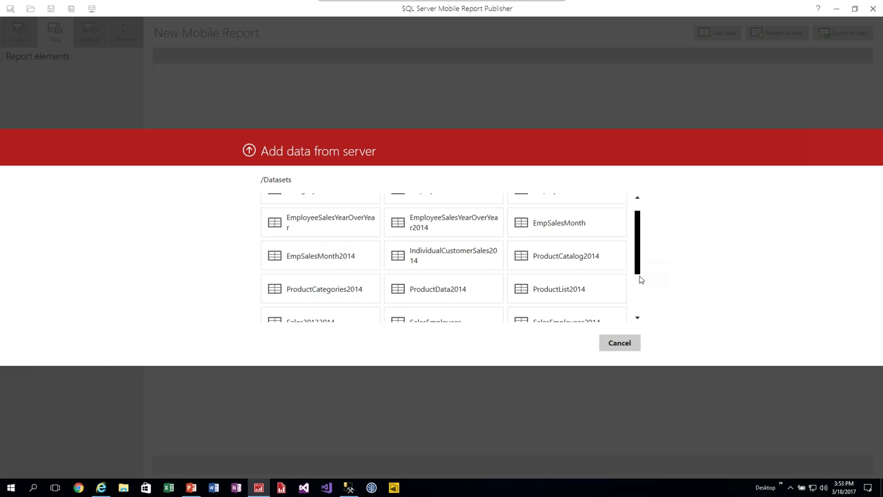
scroll(640, 283, "down", 1)
scroll(640, 287, "down", 1)
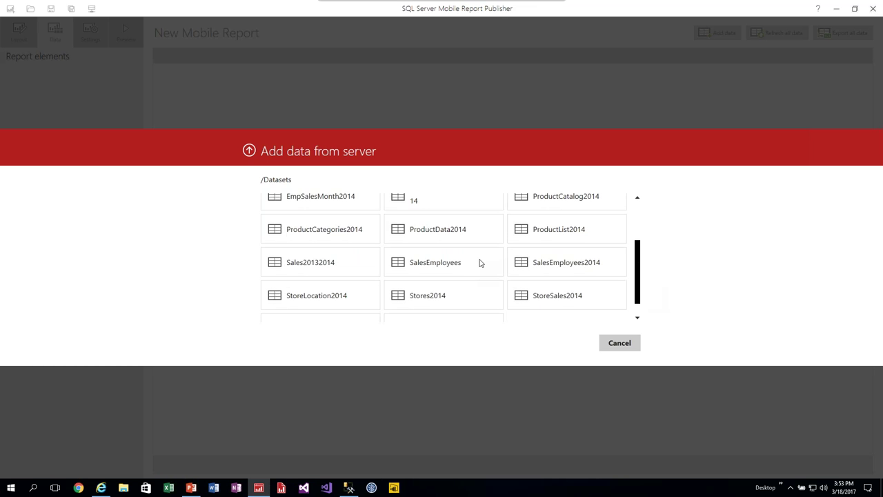
left_click(481, 263)
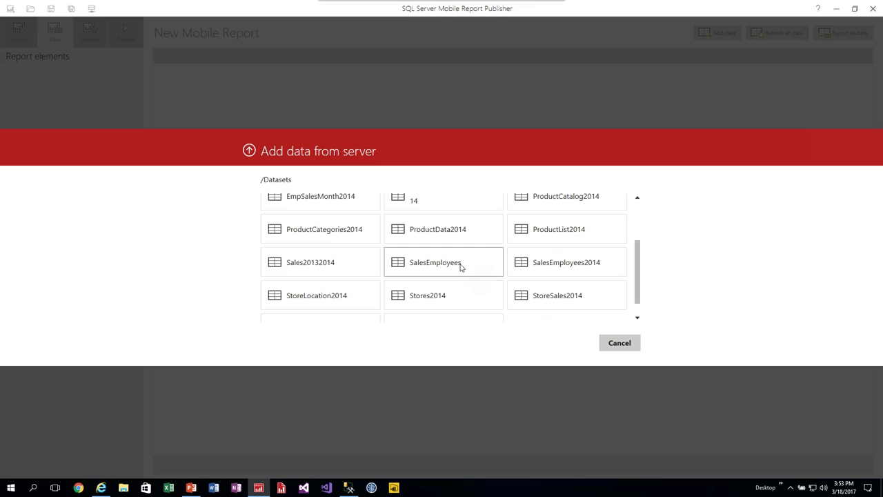
- Try to add the ProductData2014 and Stores2014 datasets to the new mobile report
left_click(436, 225)
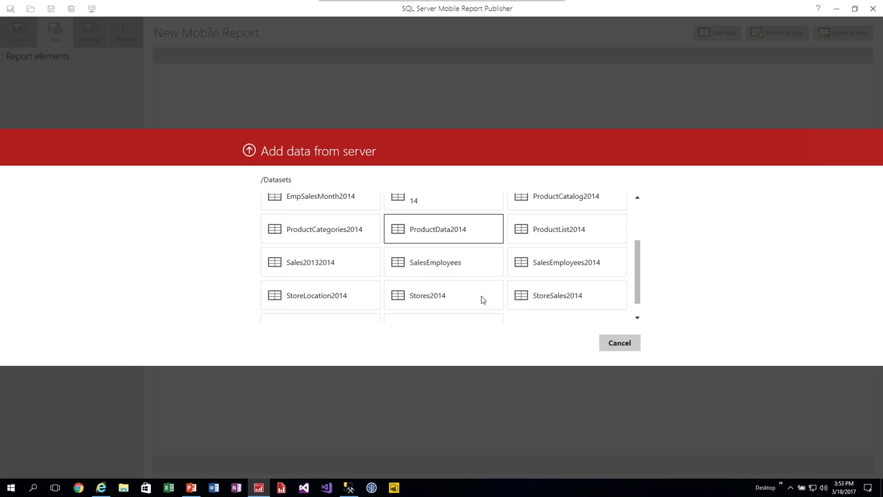
left_click(483, 300)
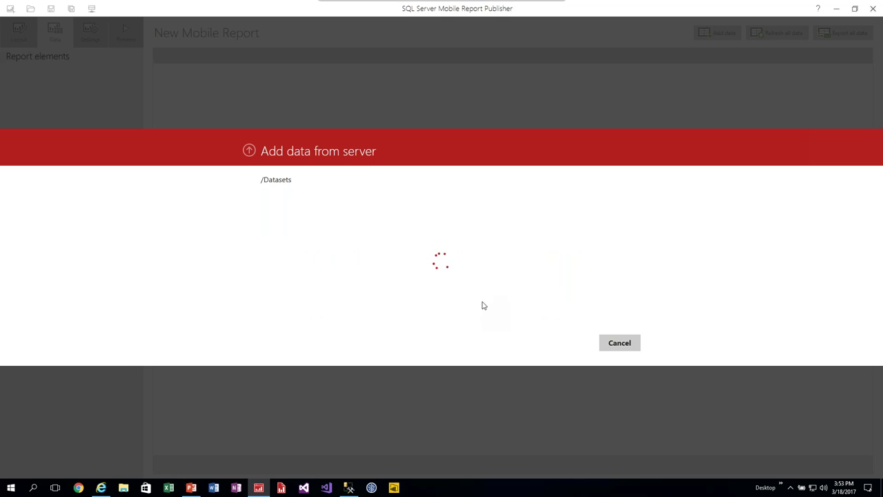
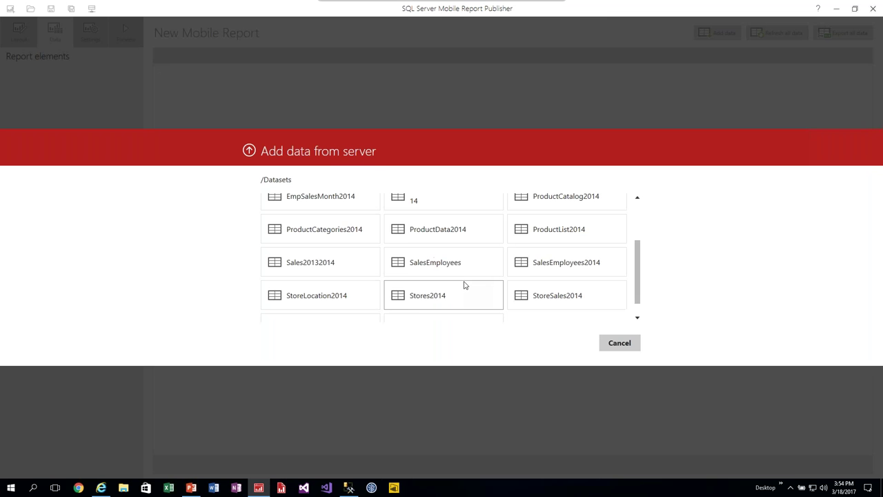
scroll(460, 285, "down", 1)
left_click(456, 283)
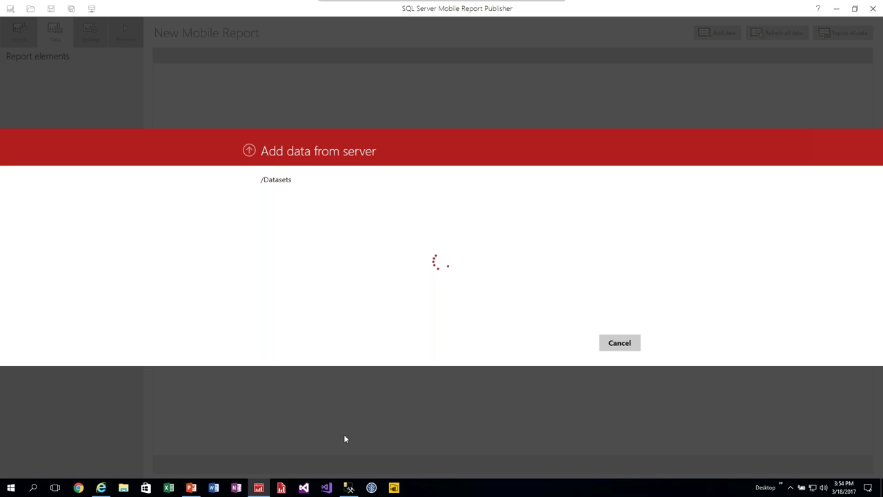
- Switch to the SSRS web portal and load a data preview of the ProductCatalog2014 dataset from the Datasets folder
left_click(101, 488)
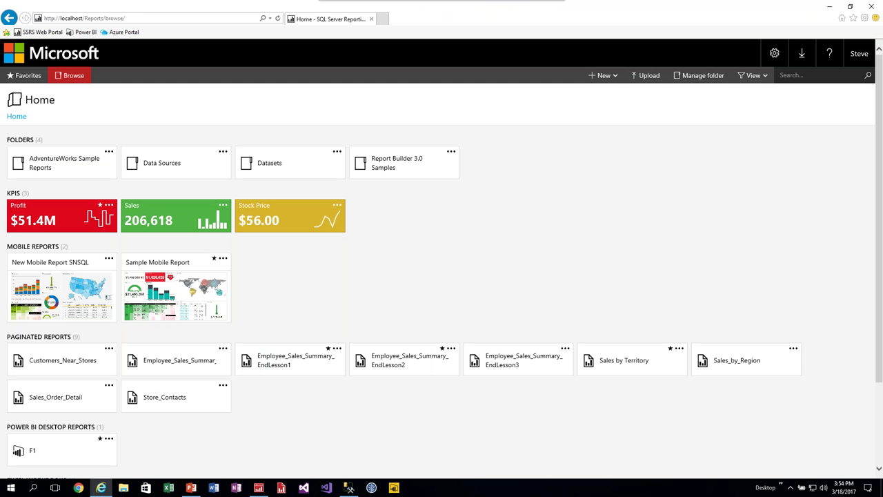
left_click(269, 163)
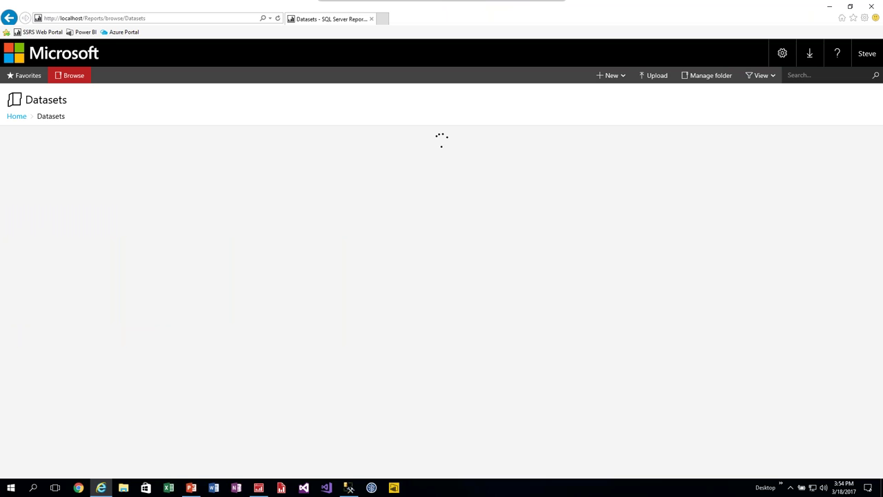
left_click(201, 200)
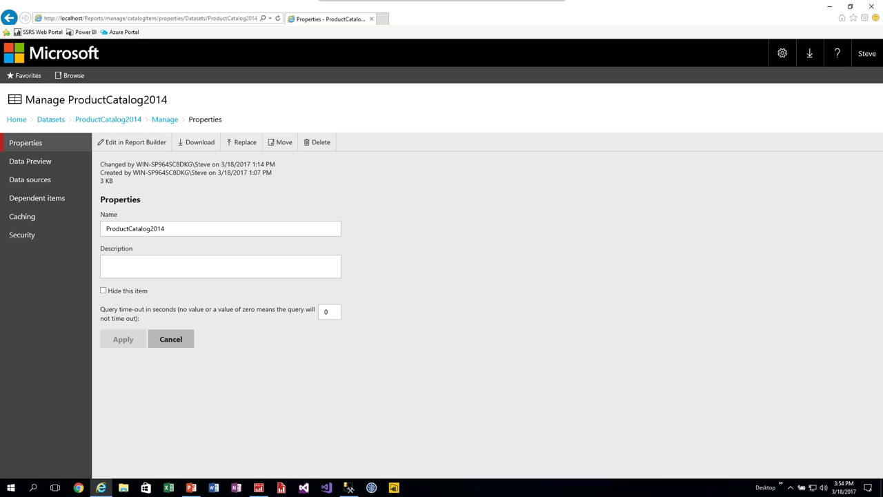
left_click(29, 161)
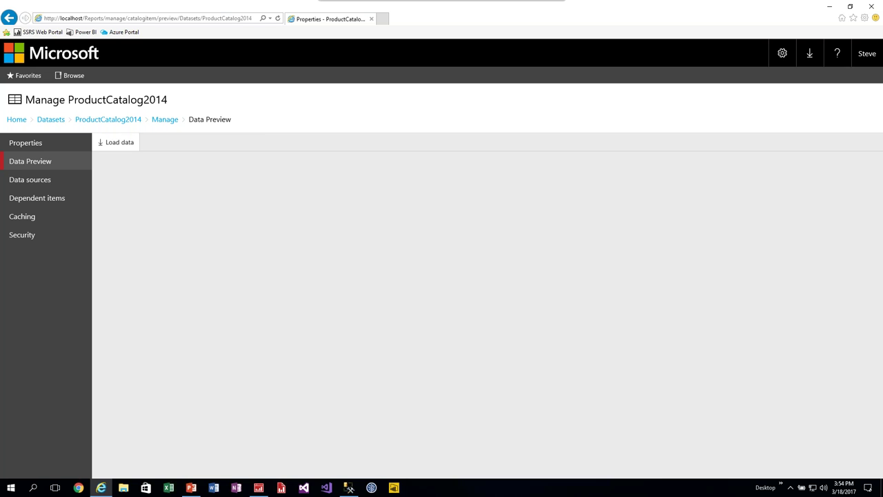
left_click(116, 142)
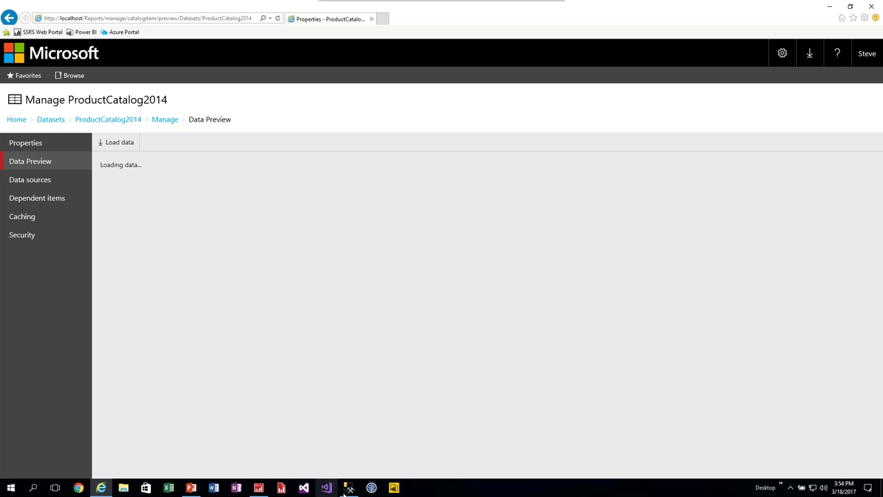
mouse_move(344, 494)
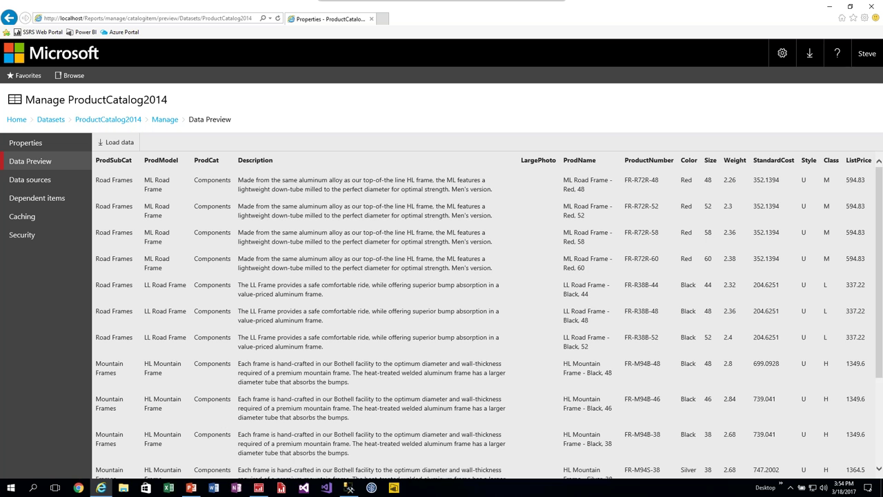
- Return to SQL Server Mobile Report Publisher and add the report server's StoreLocation2014 dataset to the mobile report
left_click(260, 489)
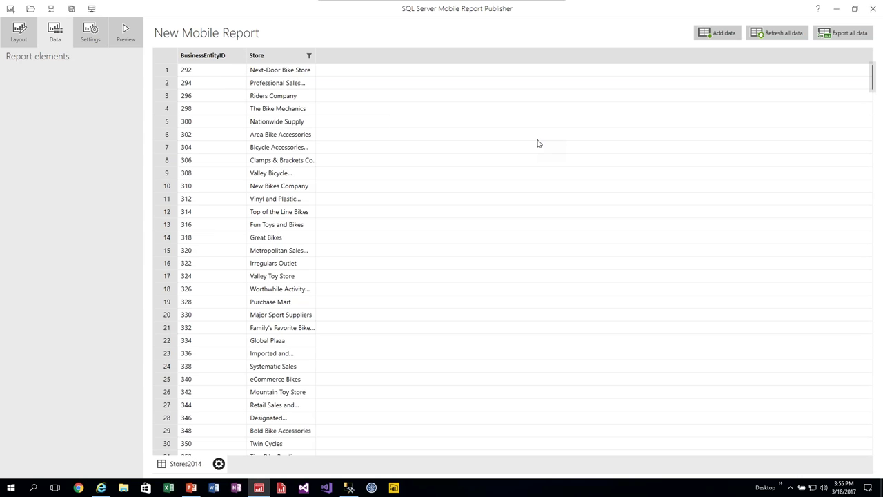
left_click(713, 33)
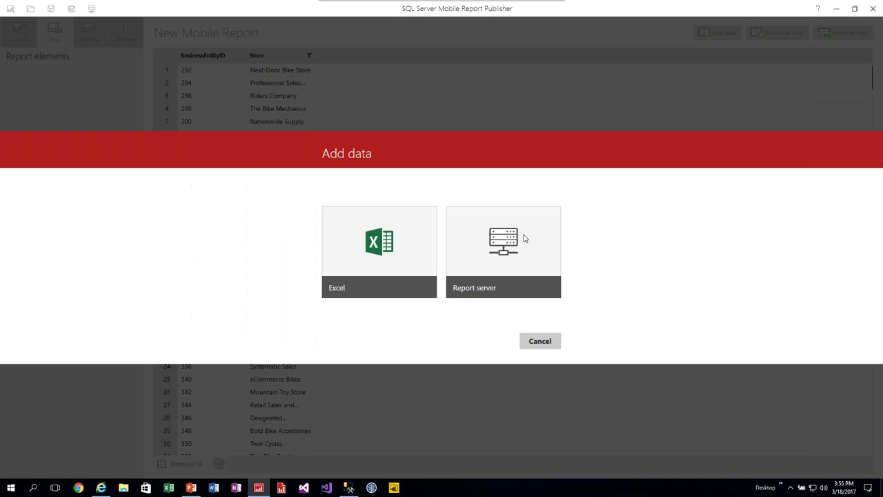
left_click(504, 252)
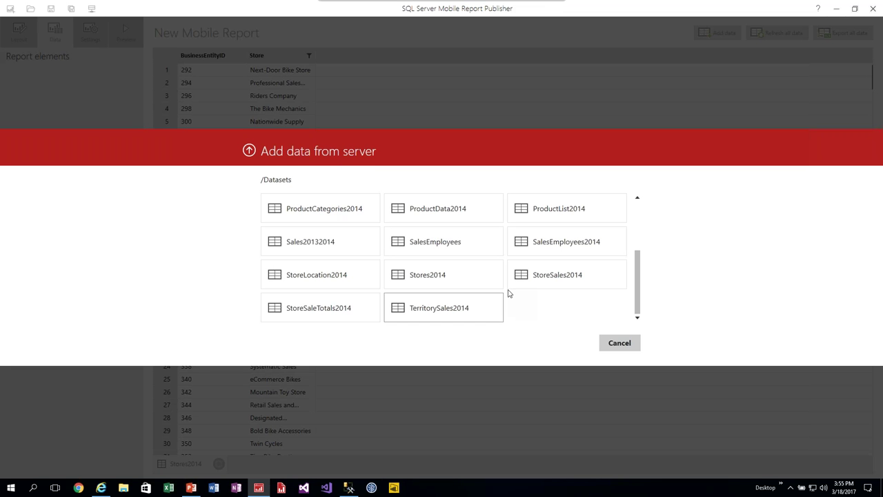
left_click(322, 277)
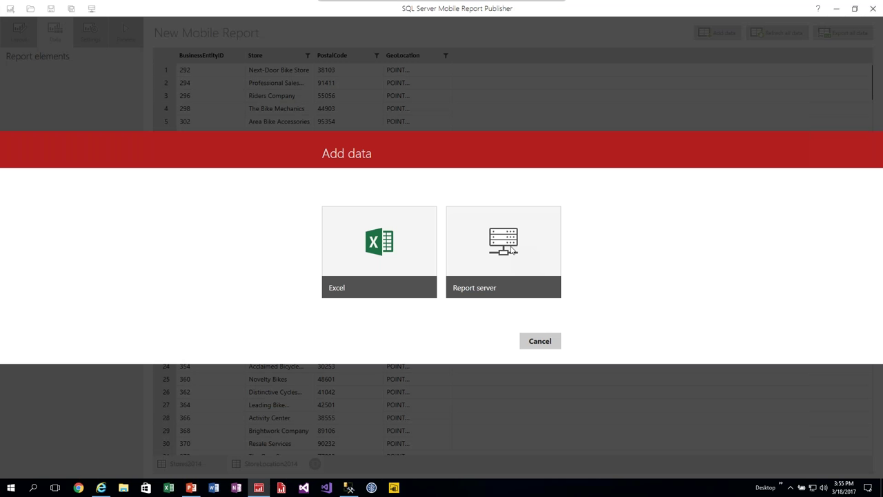
- Add the ProductCategories2014 and ProductData2014 datasets from the report server to the mobile report
left_click(512, 250)
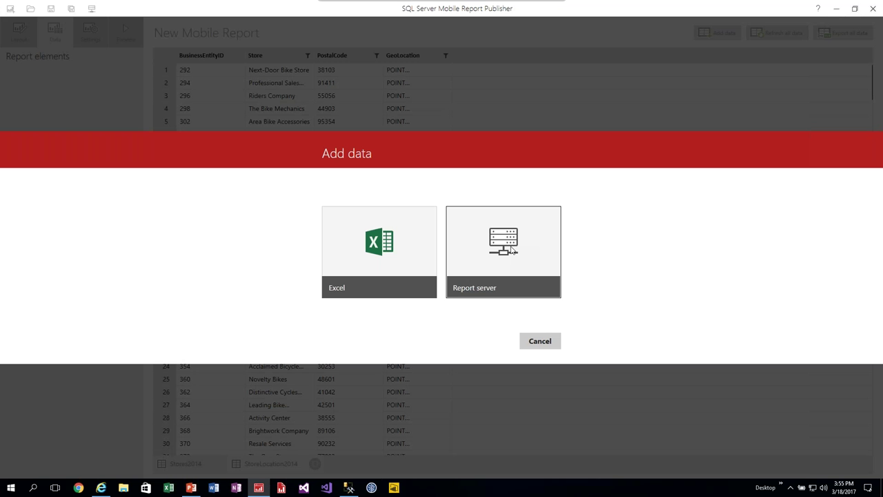
left_click(338, 215)
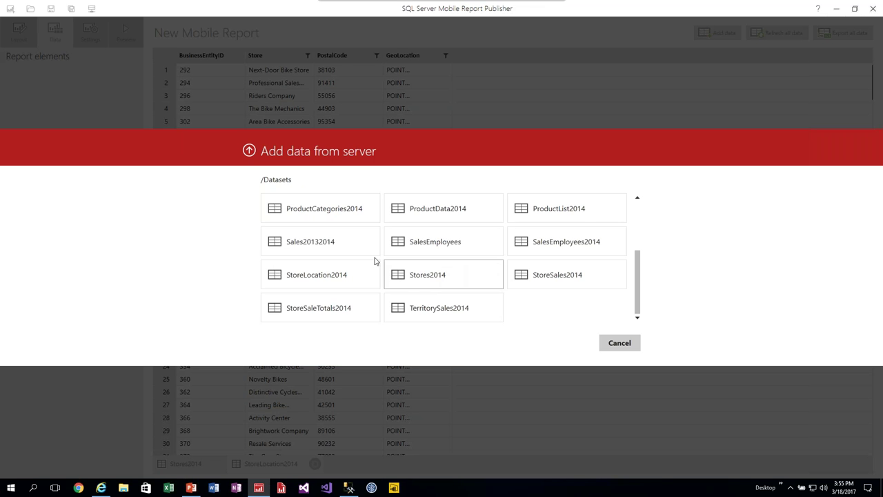
scroll(376, 261, "up", 1)
left_click(523, 254)
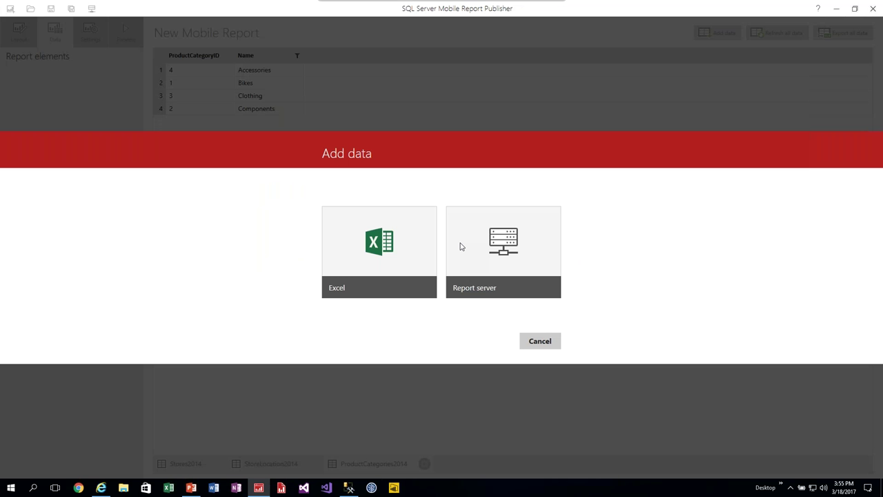
left_click(499, 274)
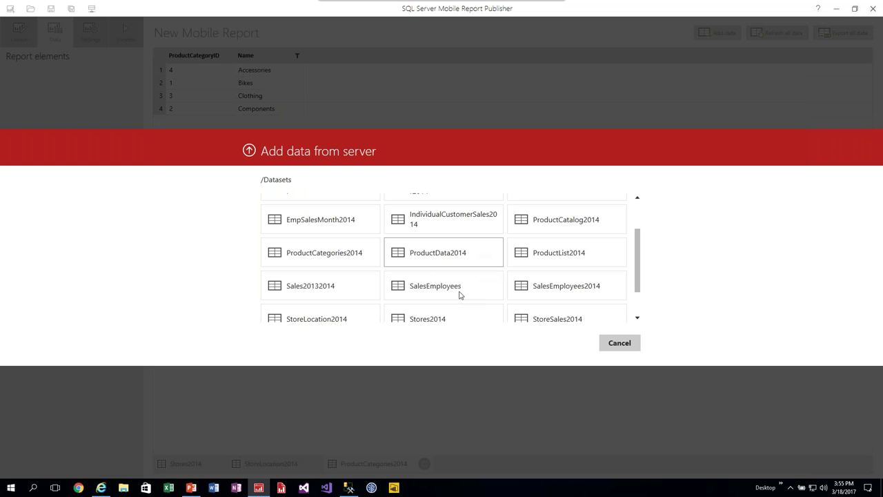
left_click(460, 295)
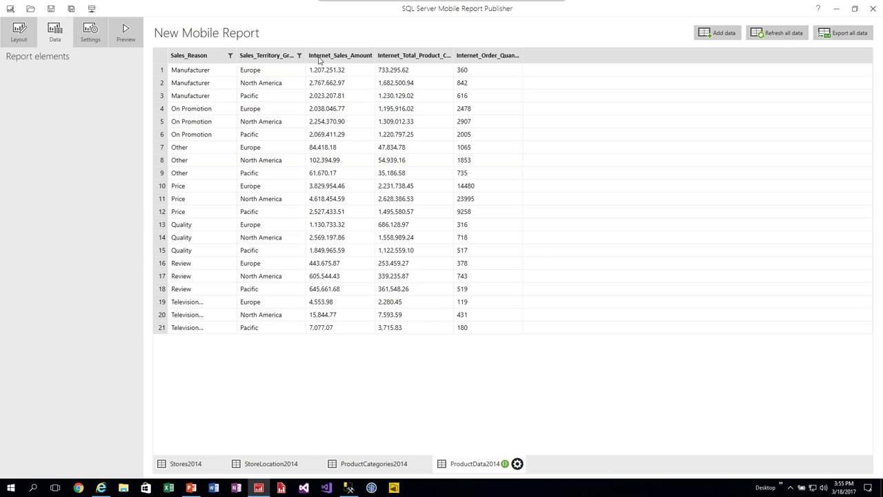
- View the ProductData2014 dataset's parameters and the value options for ProductCategory, then close them without changes
left_click(517, 463)
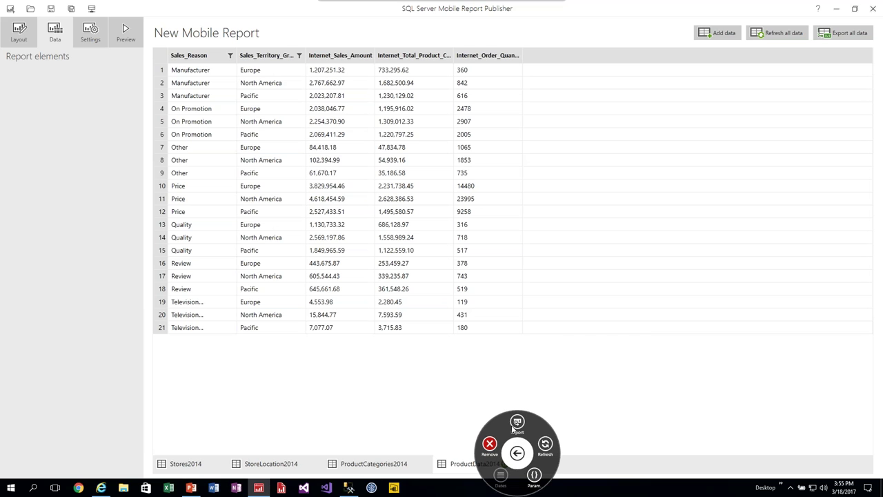
left_click(535, 476)
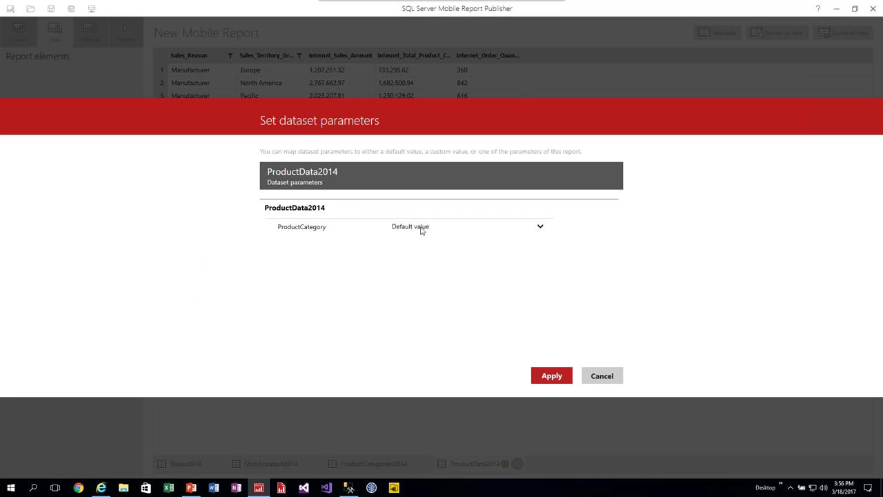
left_click(540, 228)
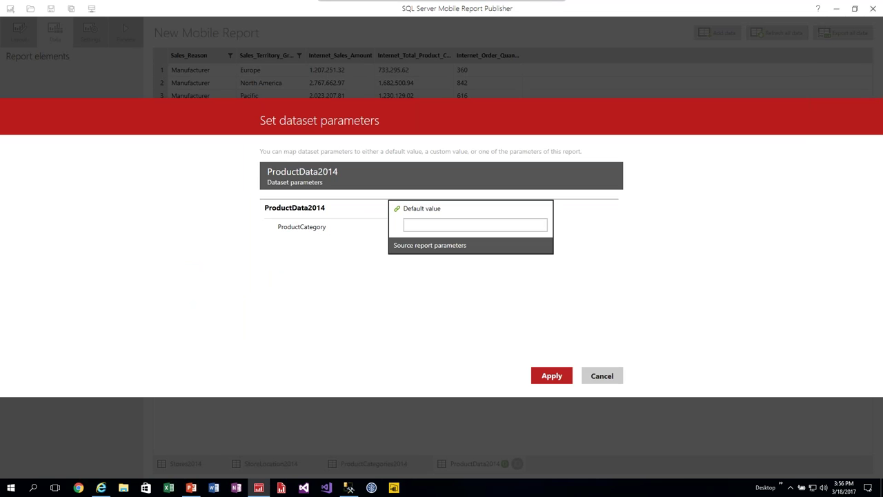
left_click(359, 173)
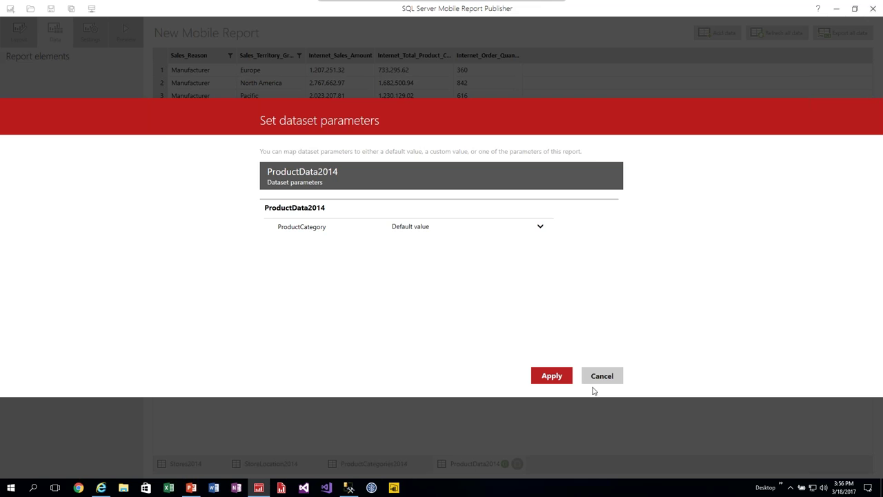
key("Escape")
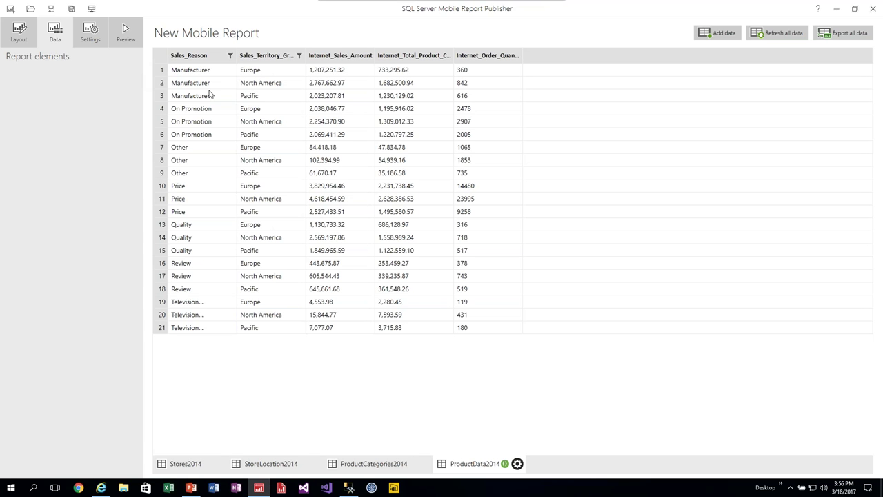
- Place a Number gauge in the upper-left corner of the report's layout grid, spanning three columns and two rows
left_click(19, 33)
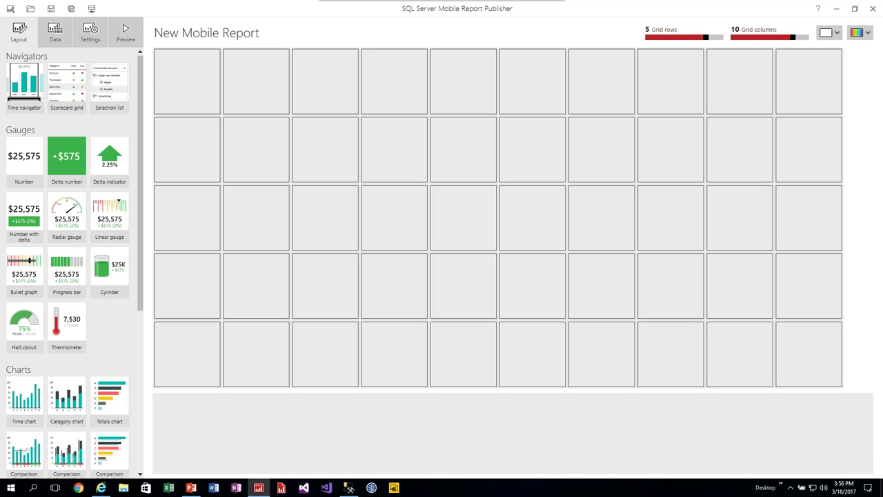
left_click_drag(24, 158, 187, 81)
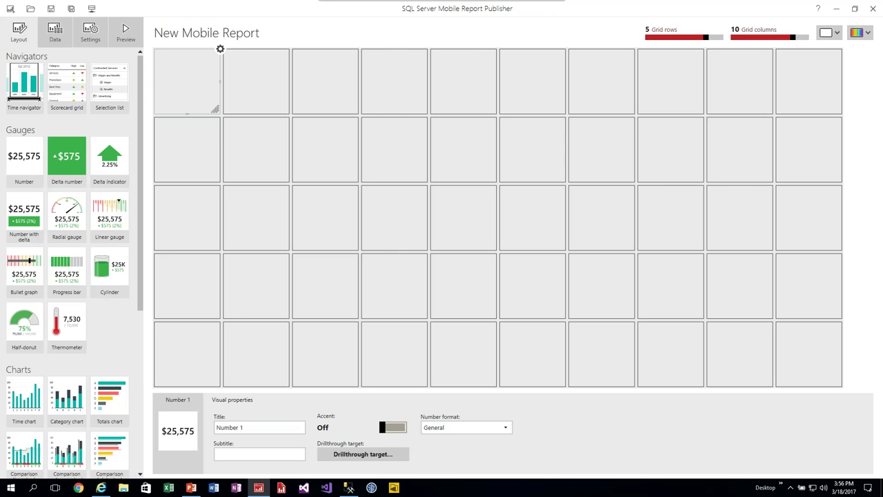
left_click_drag(341, 158, 333, 146)
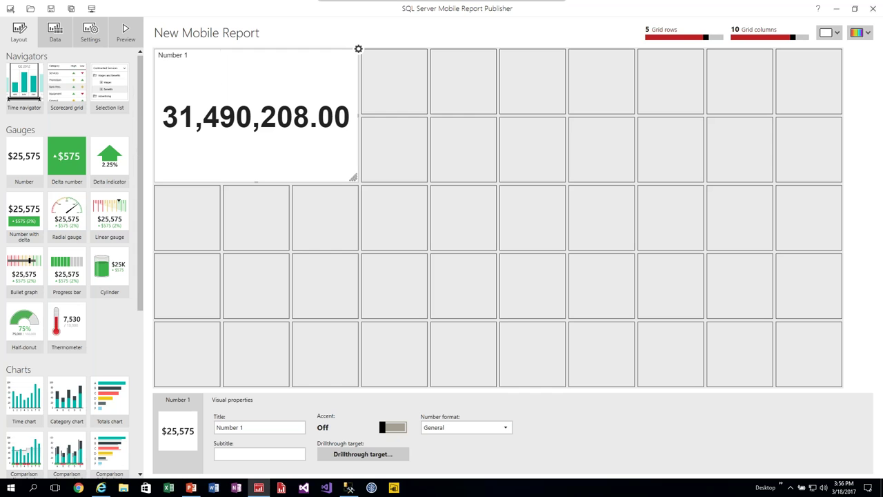
- Place a Category chart directly below the number gauge, spanning four columns and three rows
scroll(72, 263, "down", 5)
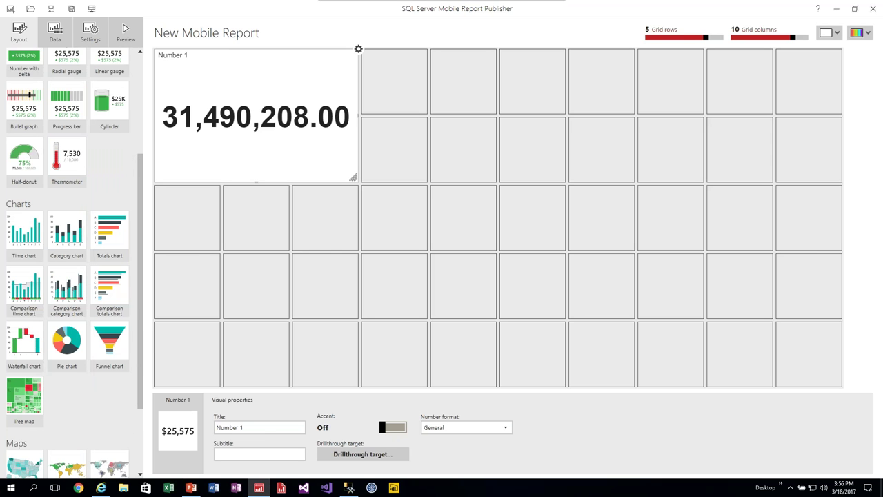
scroll(72, 263, "down", 1)
left_click_drag(66, 201, 186, 235)
left_click_drag(419, 361, 428, 386)
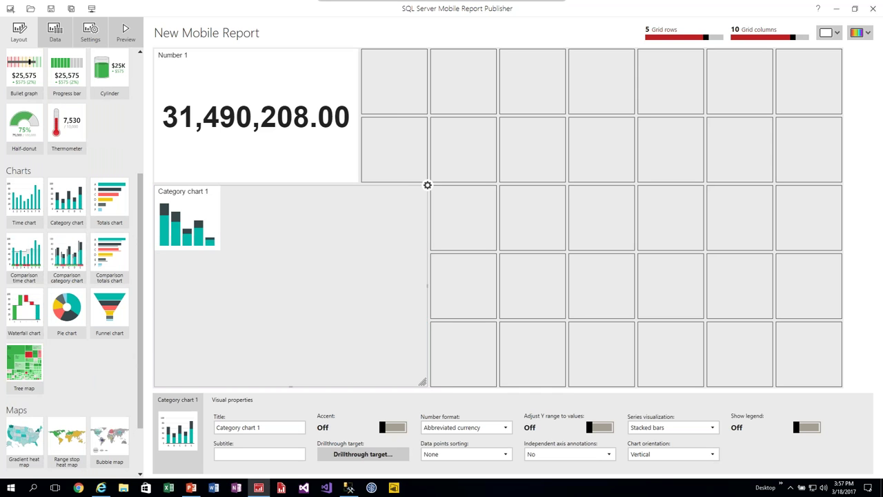
- Place a Simple data grid over the remaining six columns beside the chart, spanning all five rows
scroll(69, 262, "down", 2)
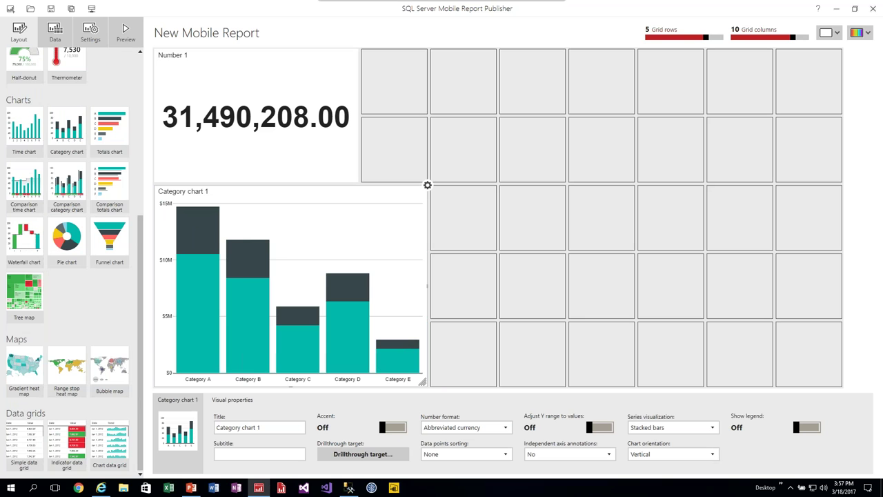
scroll(69, 262, "up", 3)
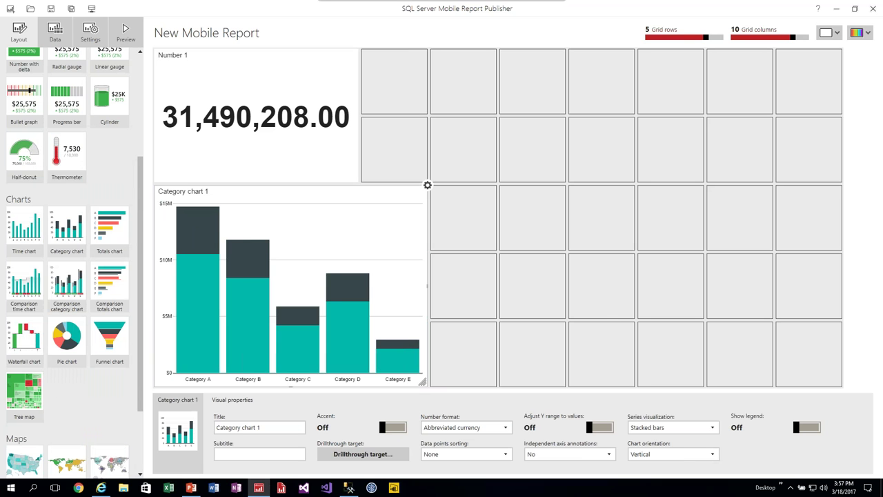
scroll(69, 262, "down", 3)
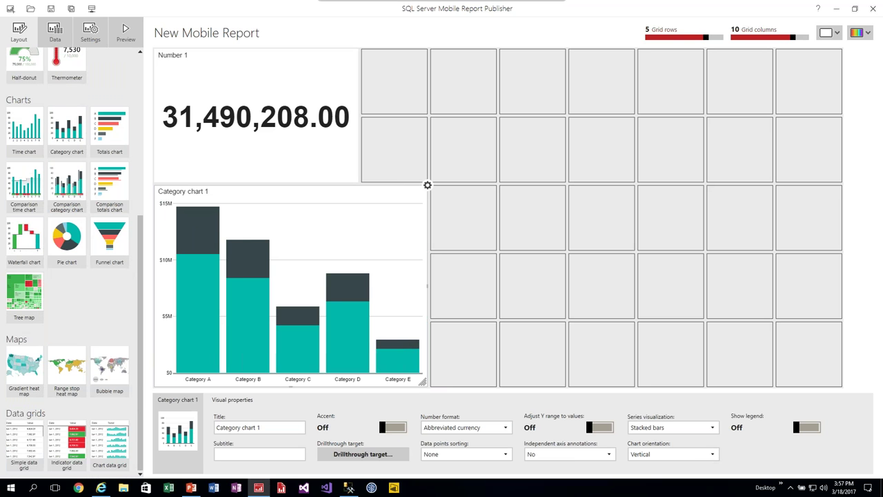
left_click_drag(24, 442, 476, 86)
left_click_drag(794, 346, 837, 382)
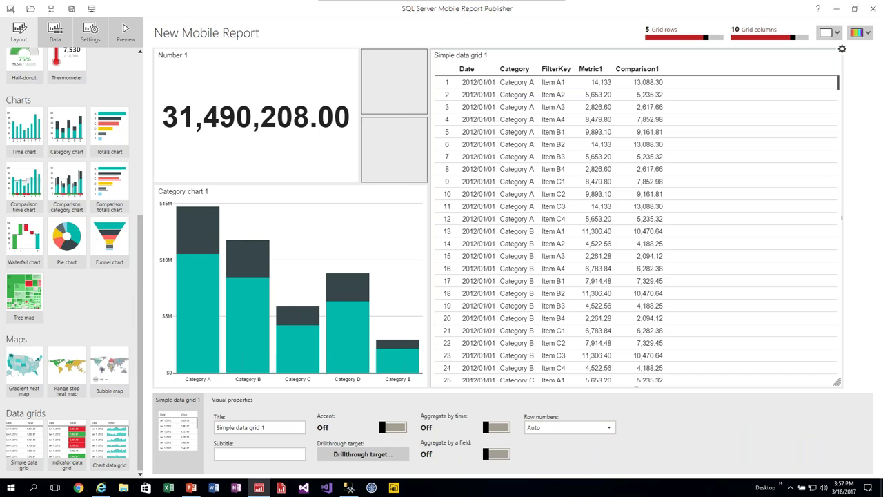
- Widen the number gauge to four columns and set its title to Total Internet Sales
left_click(342, 139)
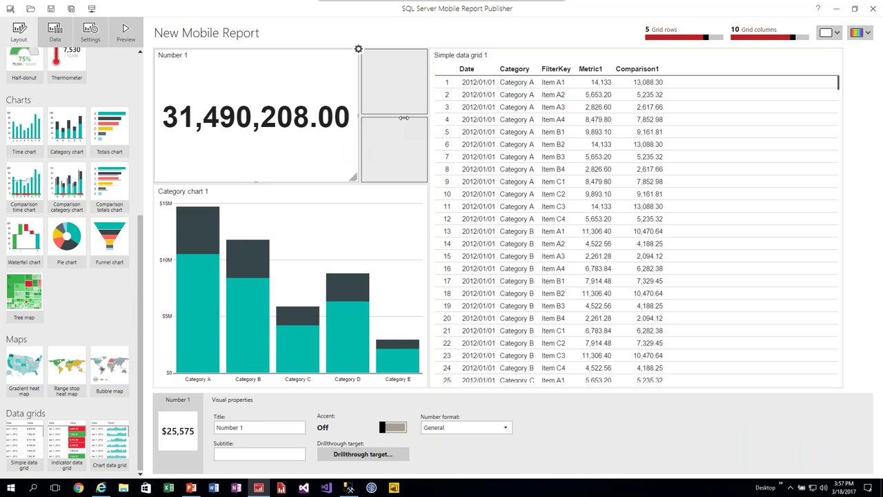
left_click_drag(352, 177, 422, 178)
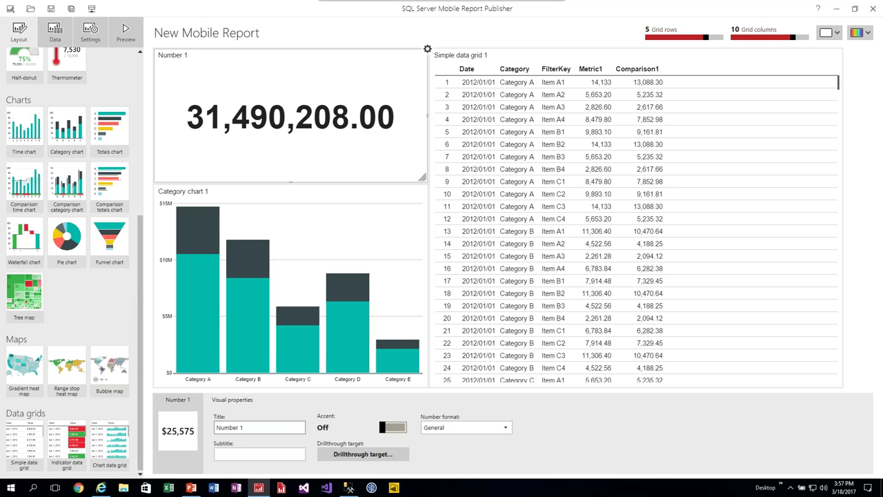
key("ctrl+a")
type("Total INter")
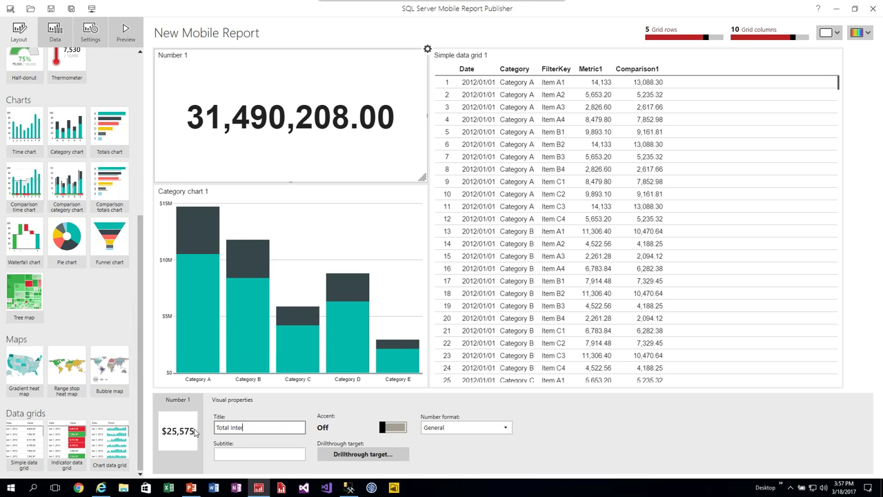
type("net Sales")
- Set the Total Internet Sales gauge's number format to Abbreviated currency
left_click(477, 434)
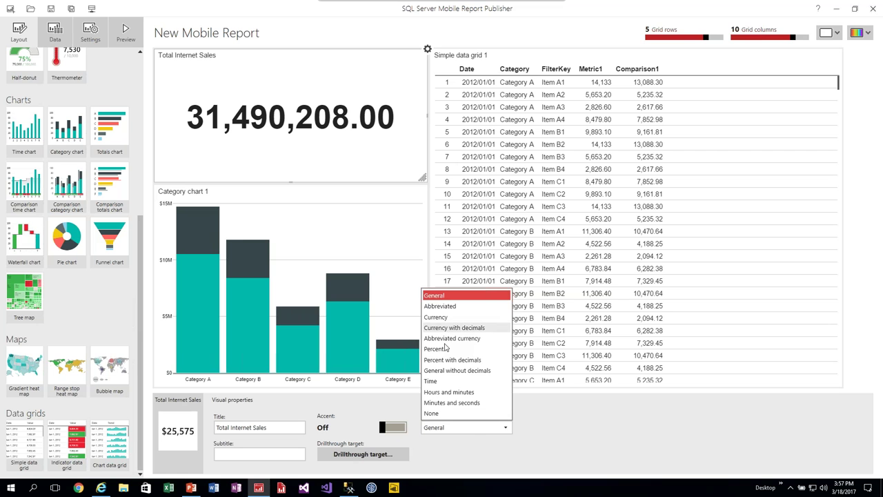
left_click(473, 428)
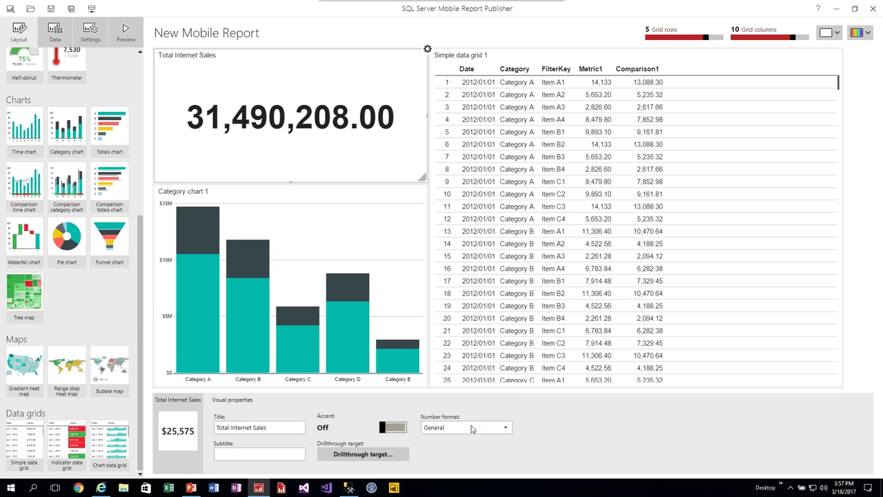
key("alt+Down")
left_click(472, 347)
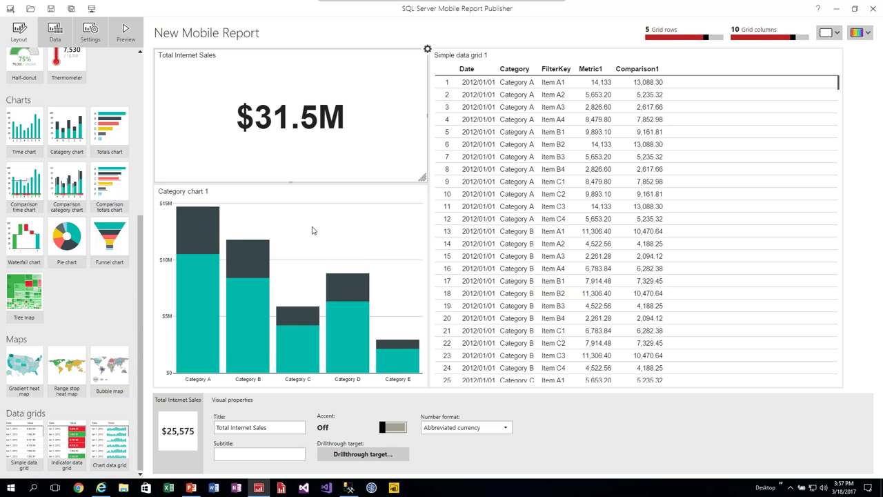
- Set the category chart's title to Product Category Sales
left_click(347, 255)
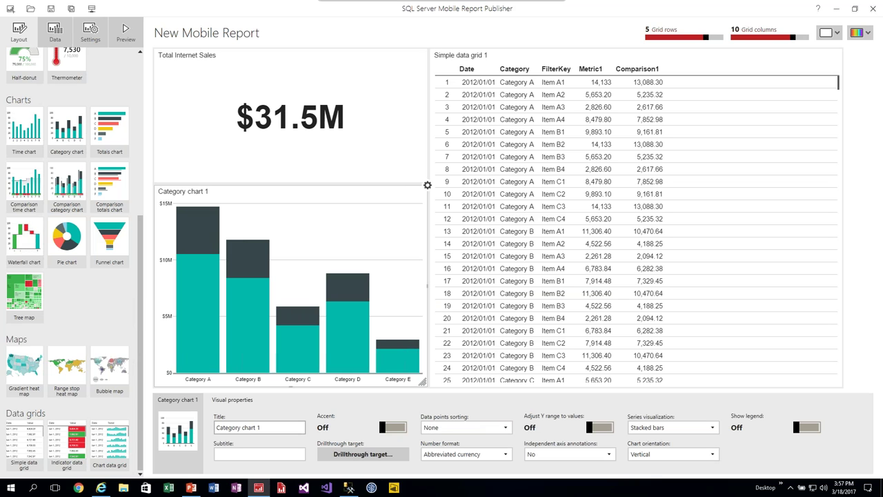
left_click_drag(261, 427, 209, 439)
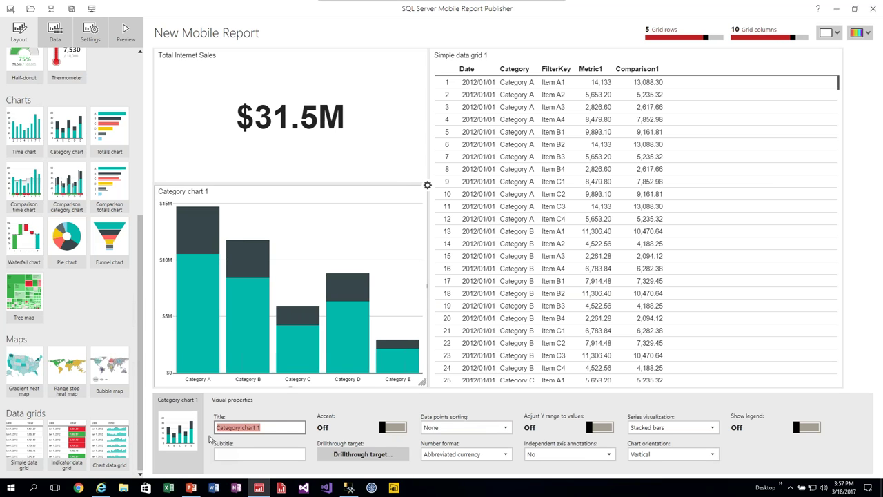
type("Product Category Sales")
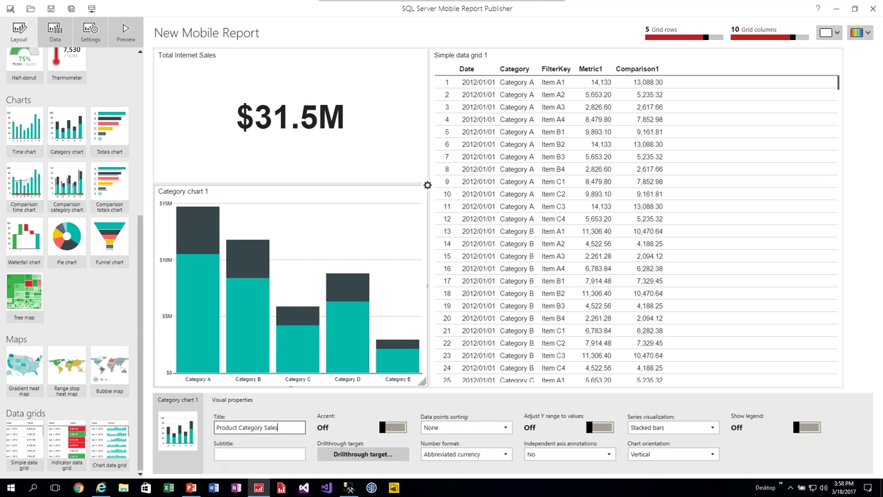
left_click(293, 413)
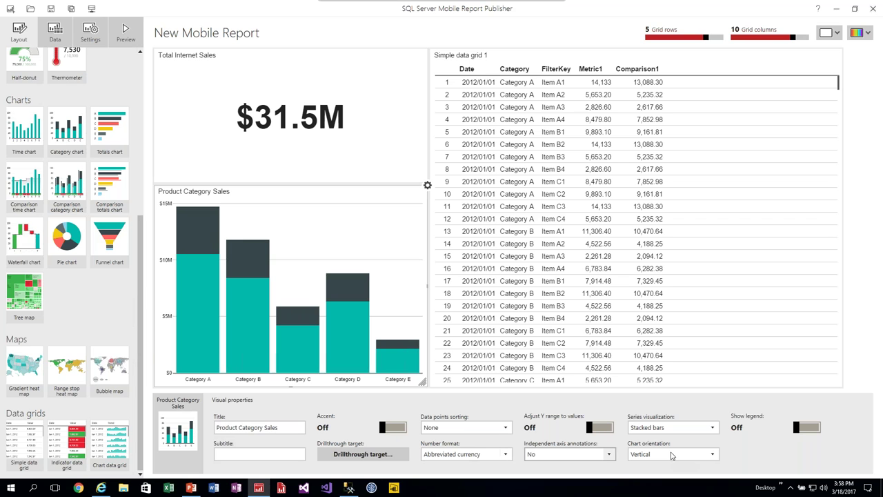
- Set the Product Category Sales chart to horizontal stacked bars and turn on its legend
left_click(712, 429)
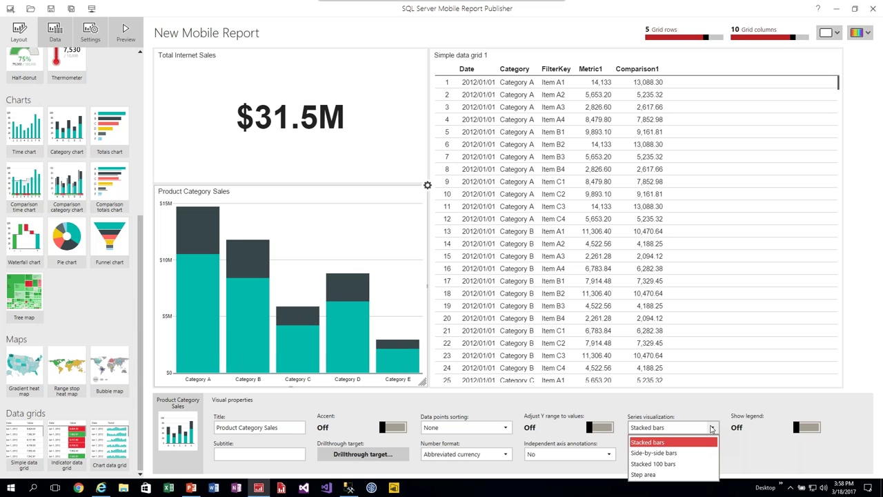
left_click(675, 443)
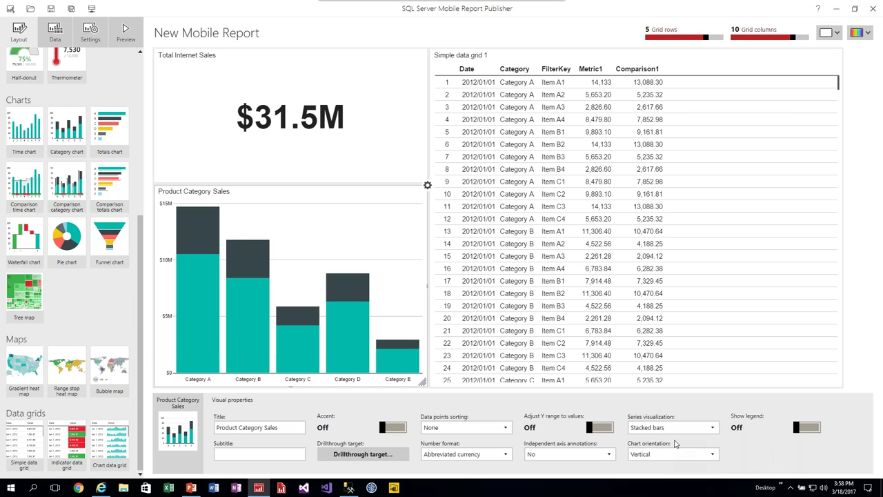
left_click(709, 455)
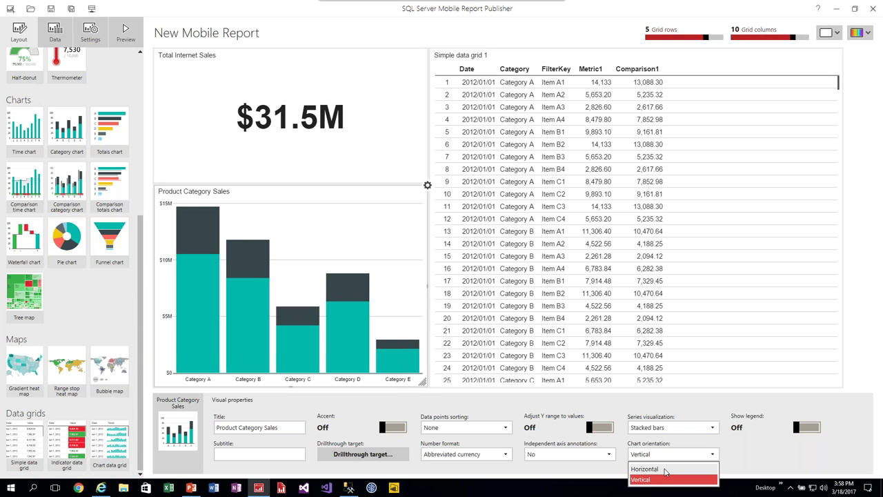
left_click(666, 469)
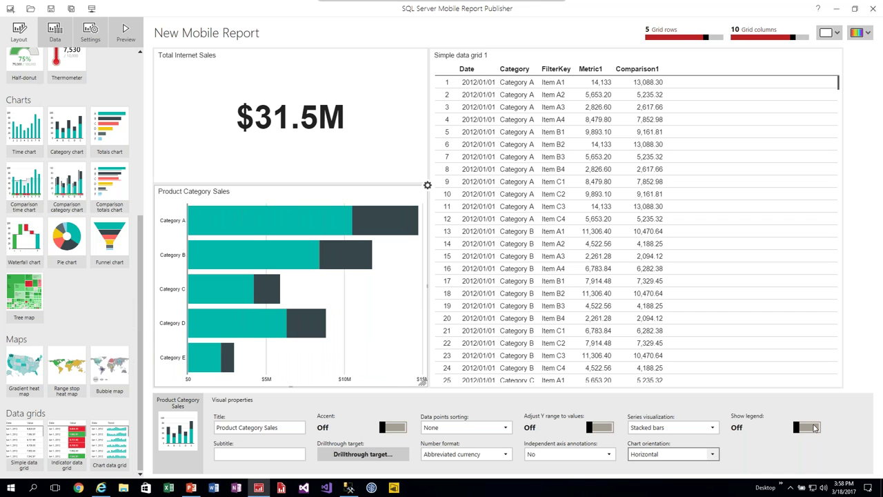
left_click(807, 427)
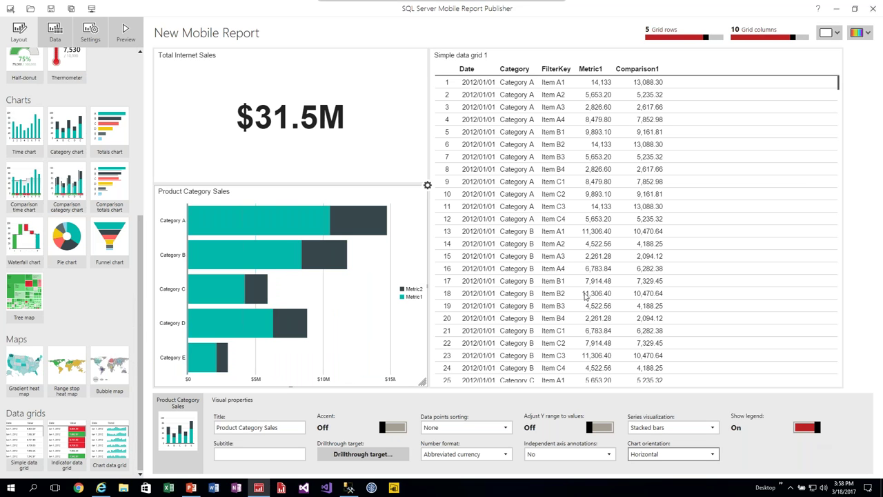
- Set the simple data grid's title to Product Sales
left_click(569, 55)
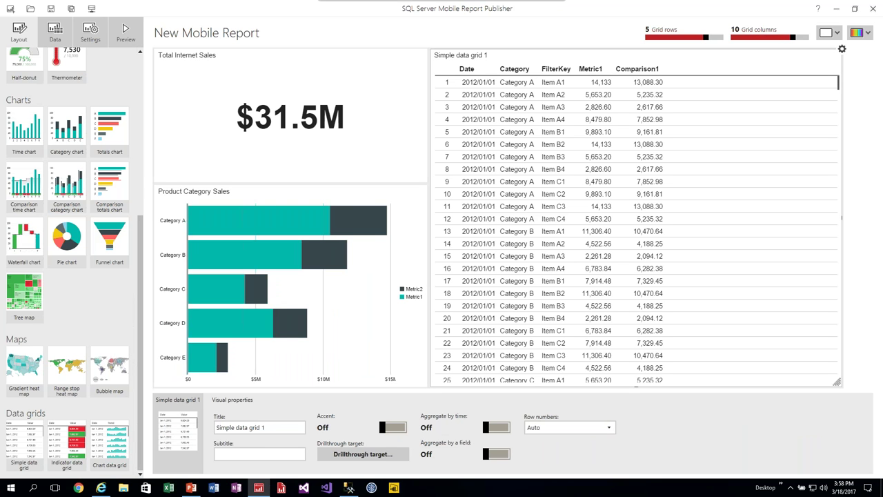
left_click(275, 426)
key("ctrl+a")
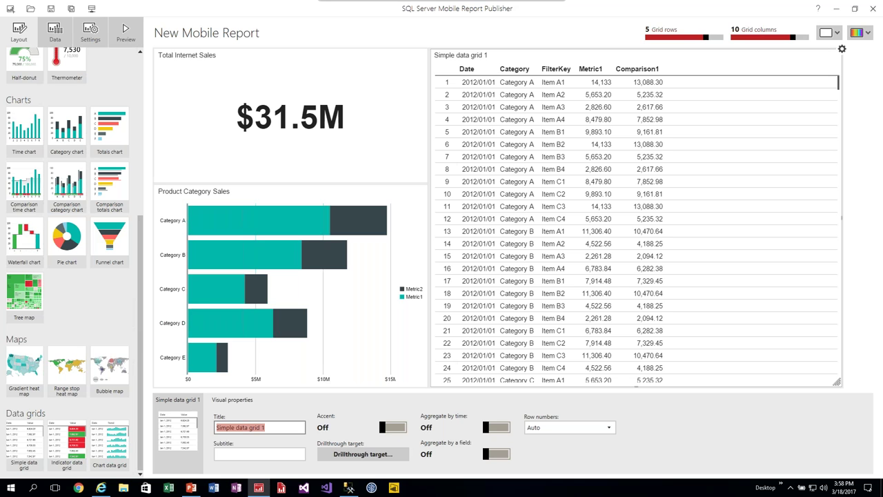
type("Product")
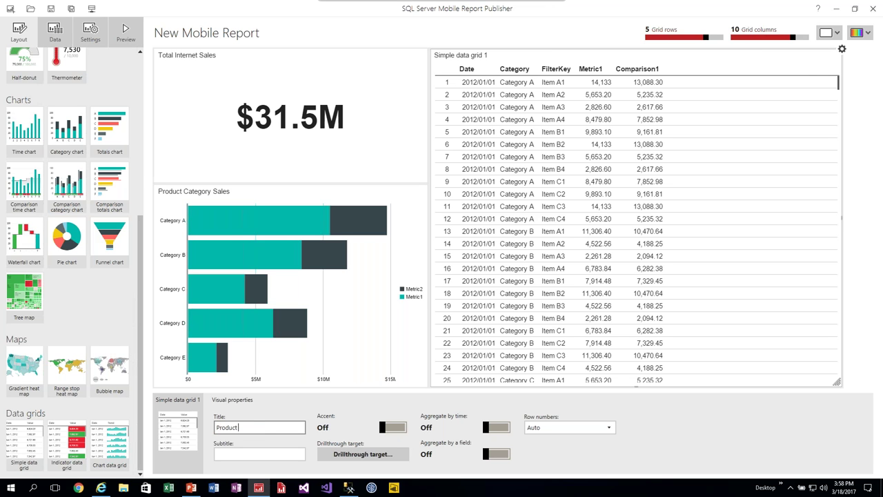
type(" Sales")
key("Return")
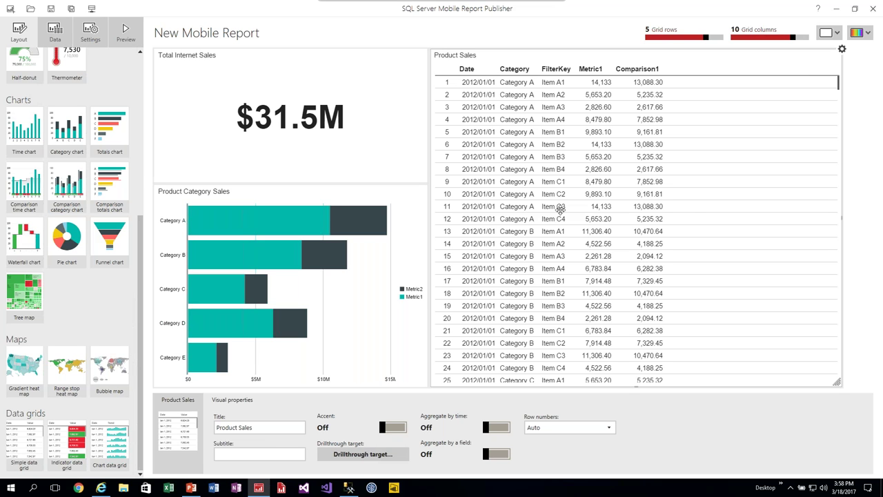
- Examine which drillthrough target types are offered for the Product Category Sales chart
left_click(363, 455)
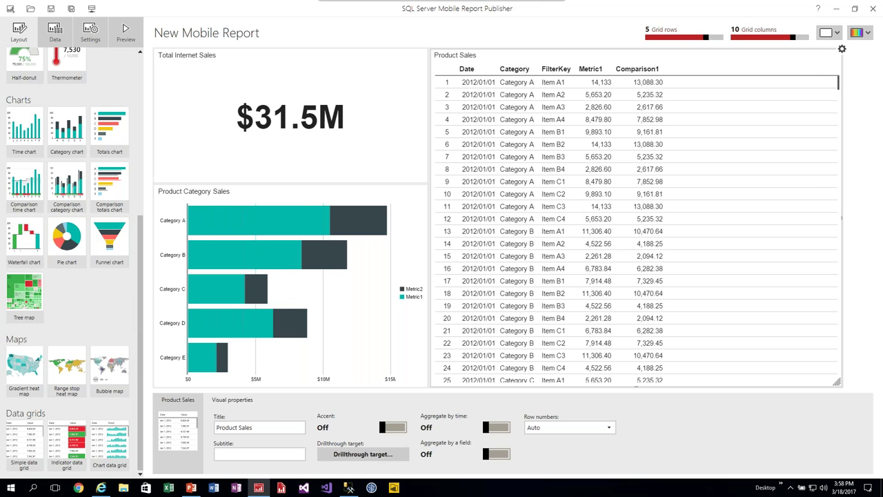
left_click(301, 264)
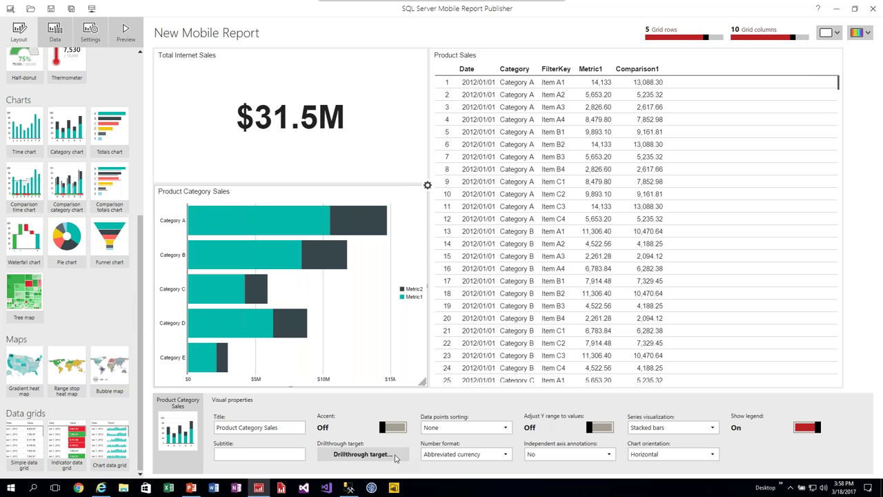
left_click(372, 456)
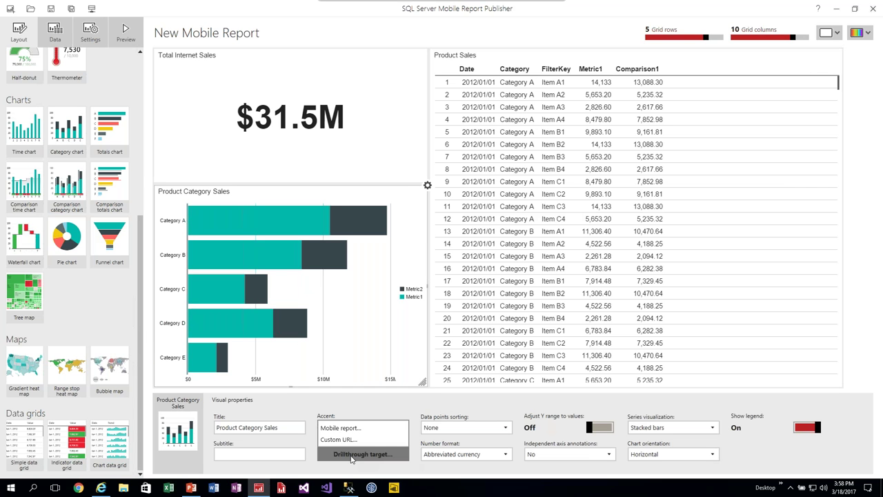
left_click(355, 406)
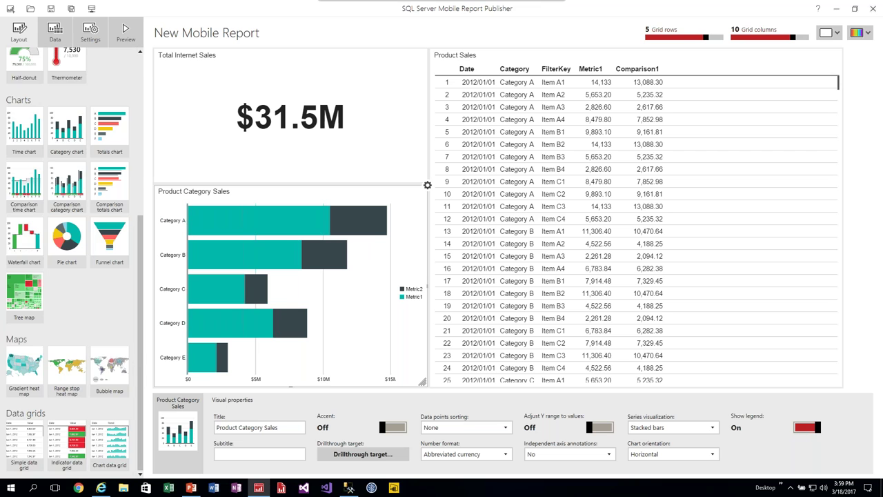
- Bind the Total Internet Sales gauge to Internet_Sales_Amount from ProductData2014, aggregated by Sum
scroll(69, 262, "up", 4)
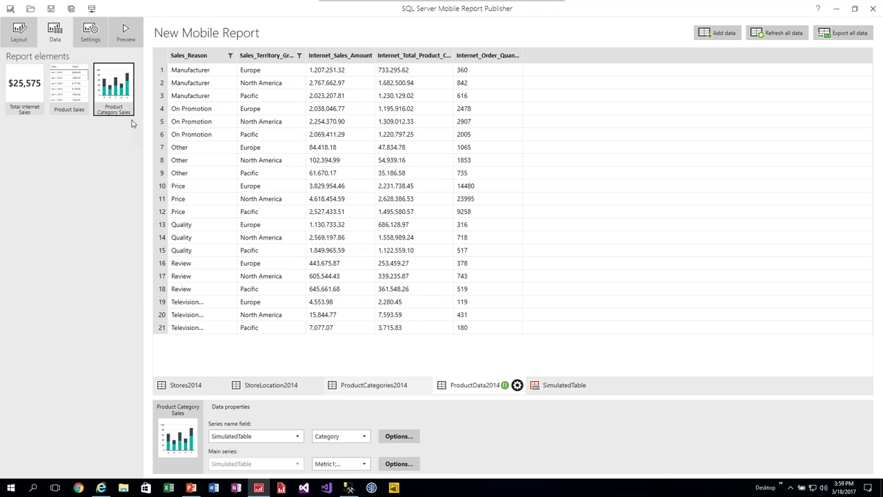
left_click(24, 87)
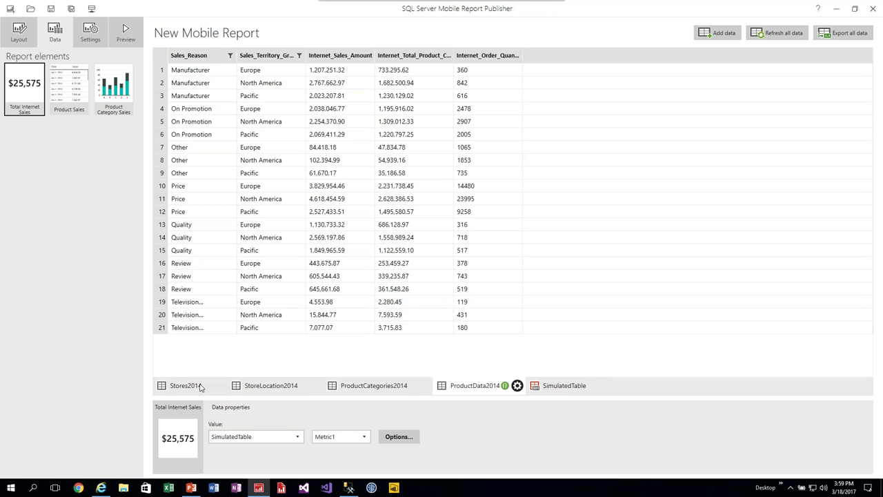
left_click(299, 438)
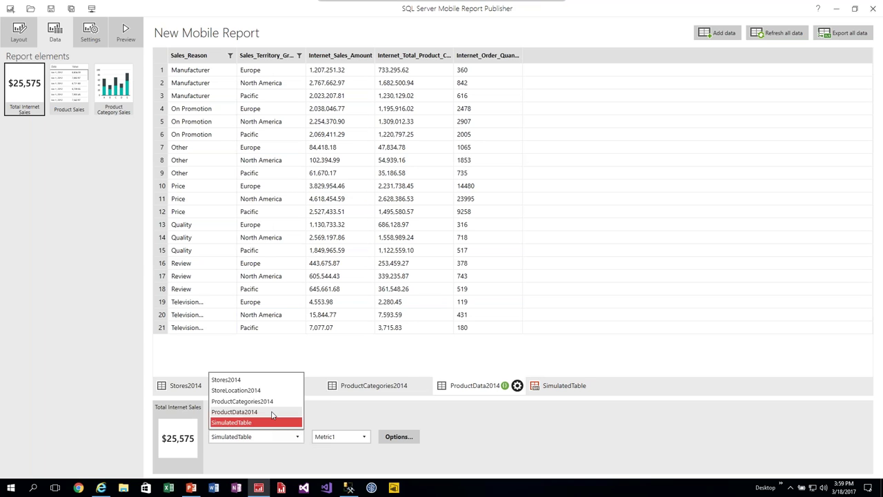
left_click(273, 412)
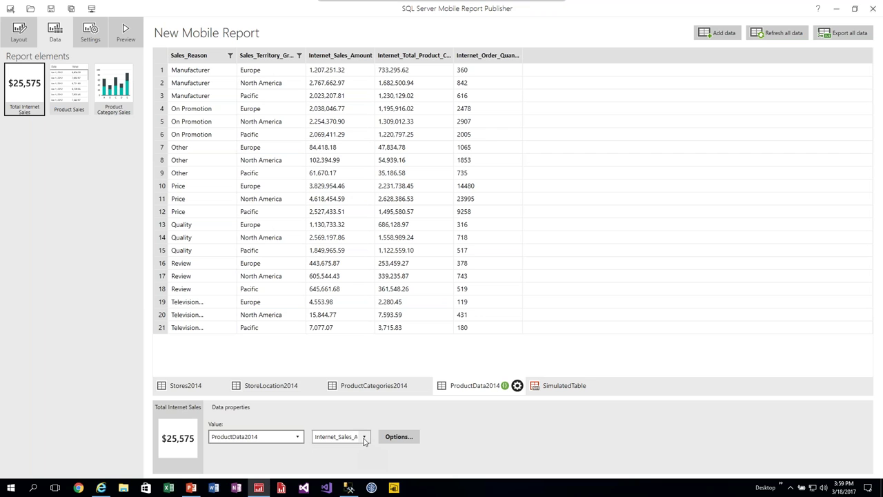
left_click(364, 438)
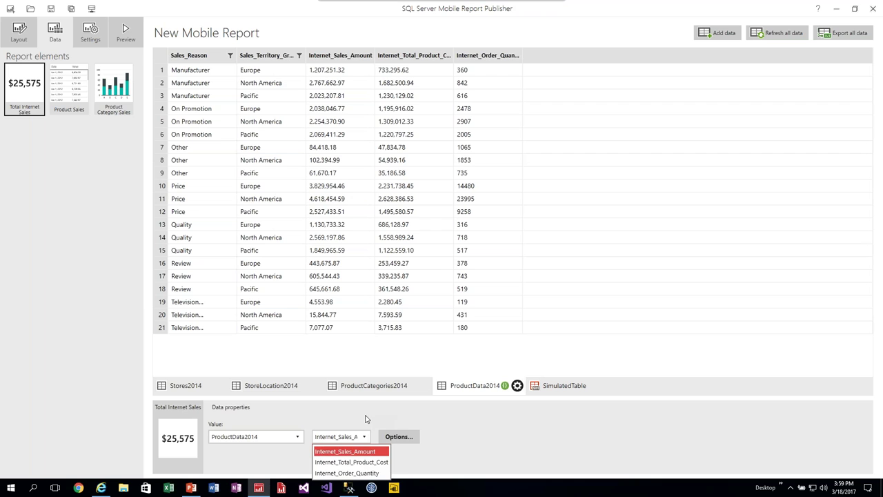
left_click(405, 442)
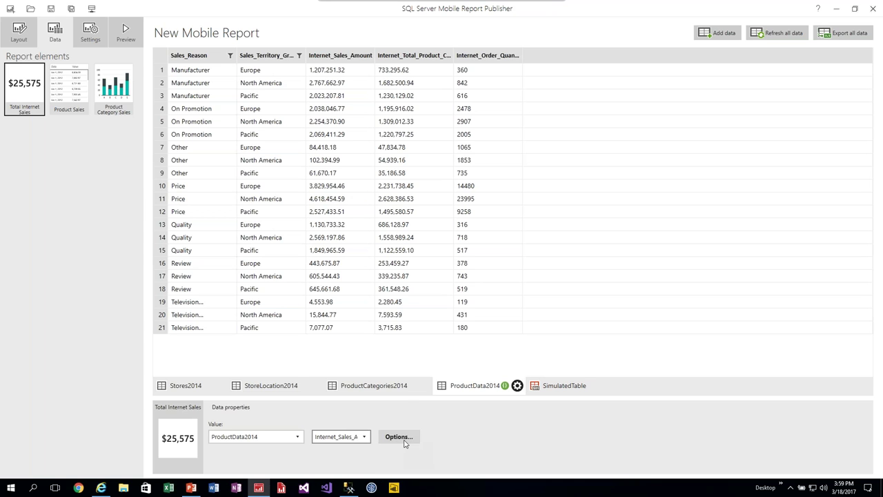
left_click(399, 437)
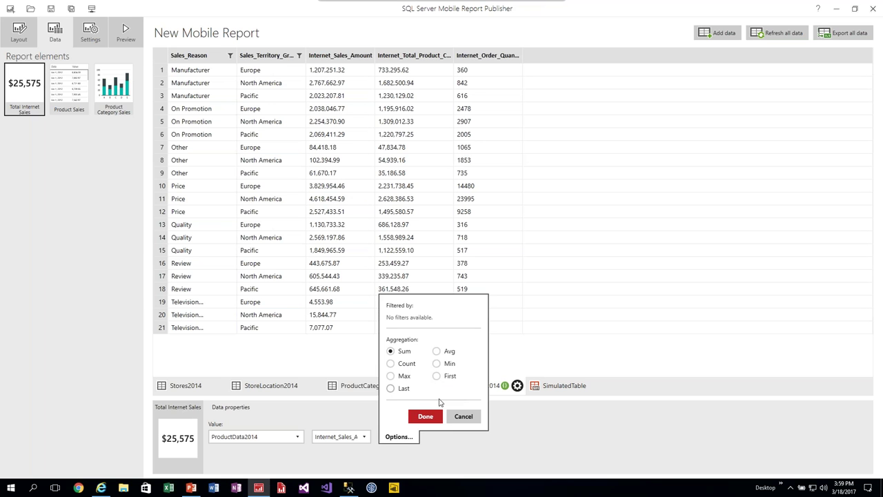
left_click(423, 417)
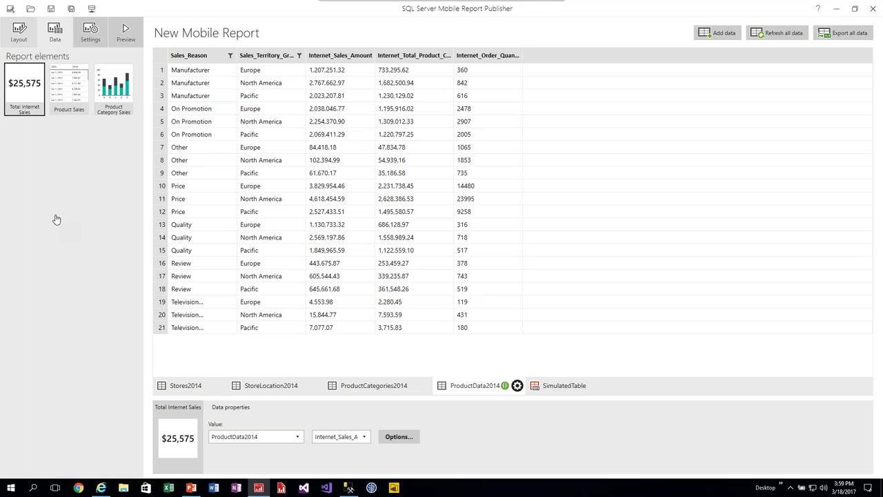
left_click(19, 31)
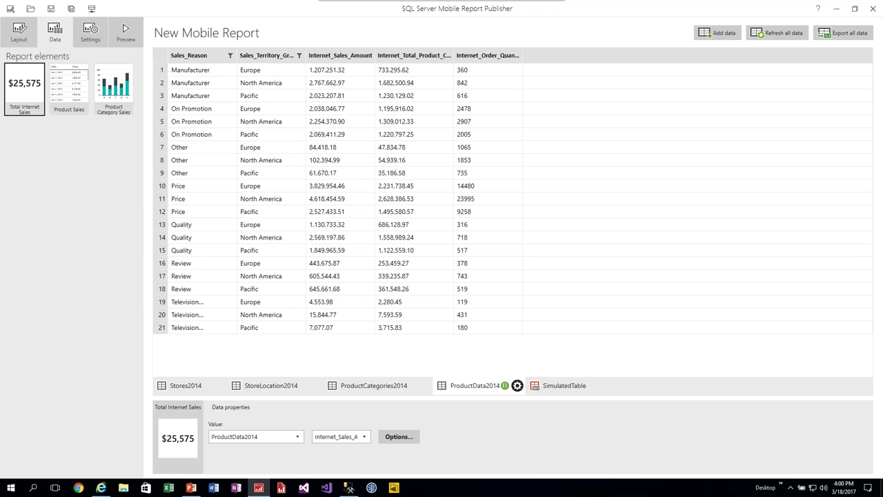
- Use ProductData2014 as the data for the Product Sales grid, with all of its columns included
left_click(66, 81)
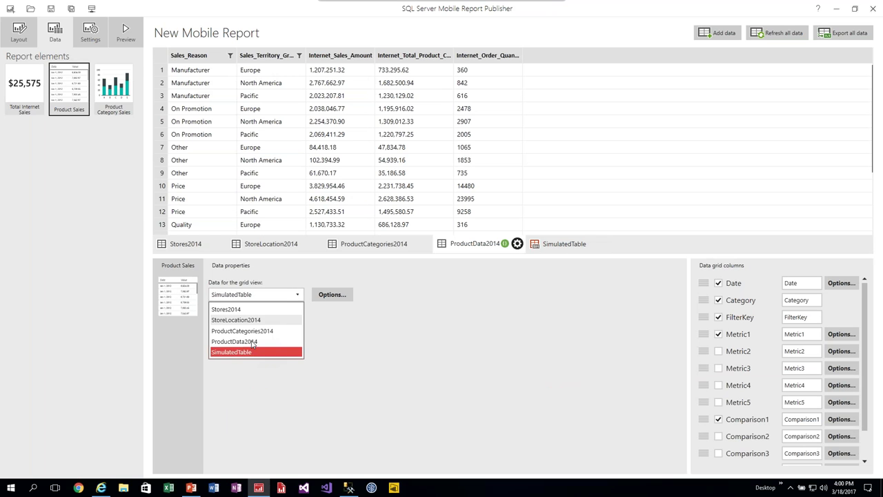
key("Return")
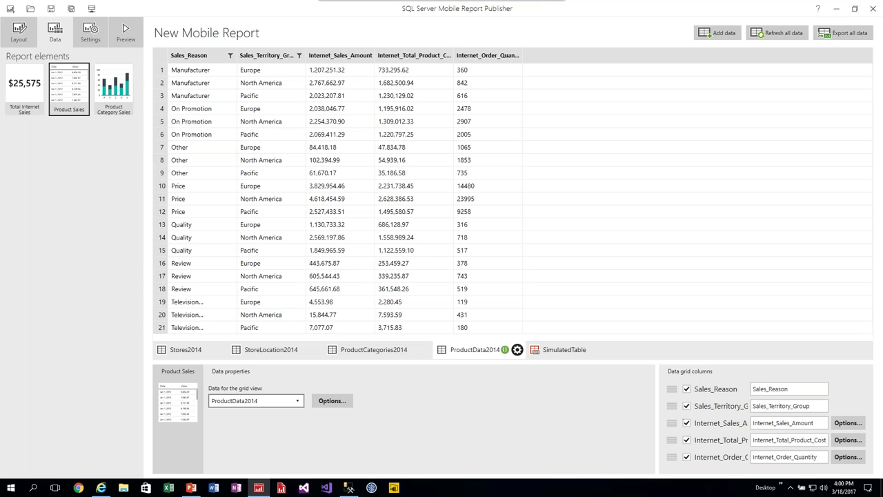
left_click_drag(672, 407, 674, 412)
left_click(687, 389)
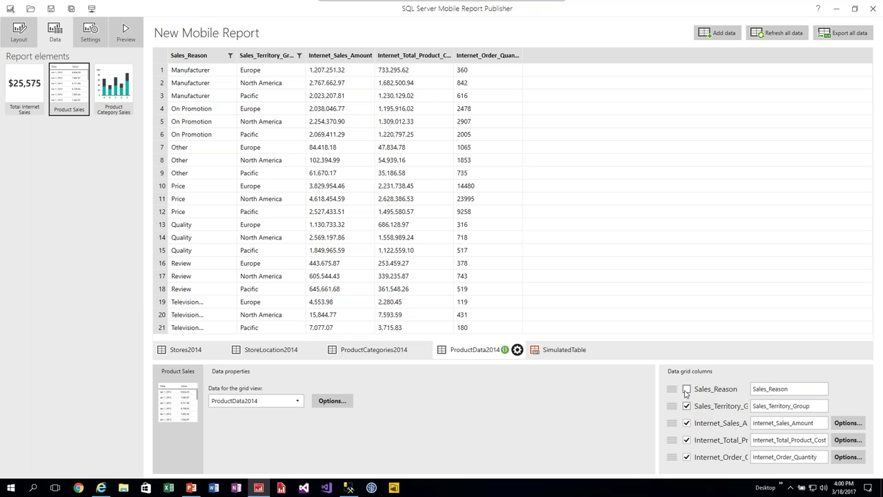
- Set the grid's Internet_Sales_Amount column to the Abbreviated currency format with Sum aggregation
left_click(846, 423)
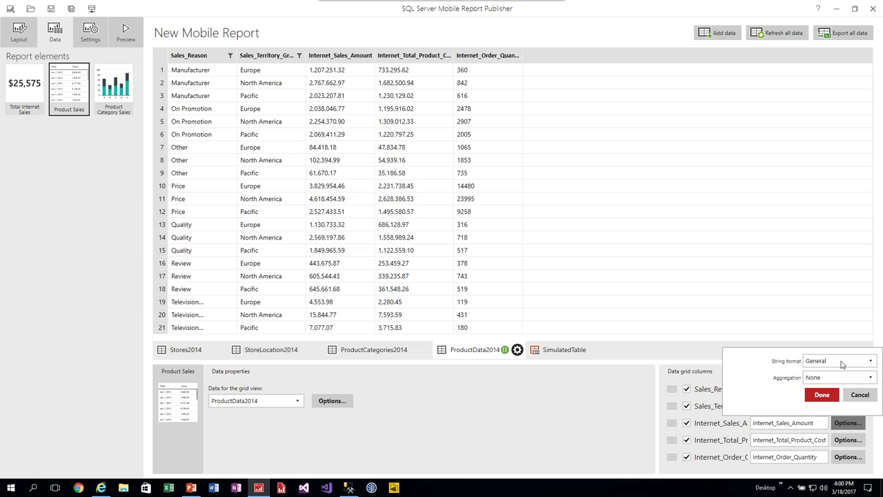
left_click(842, 363)
left_click(837, 272)
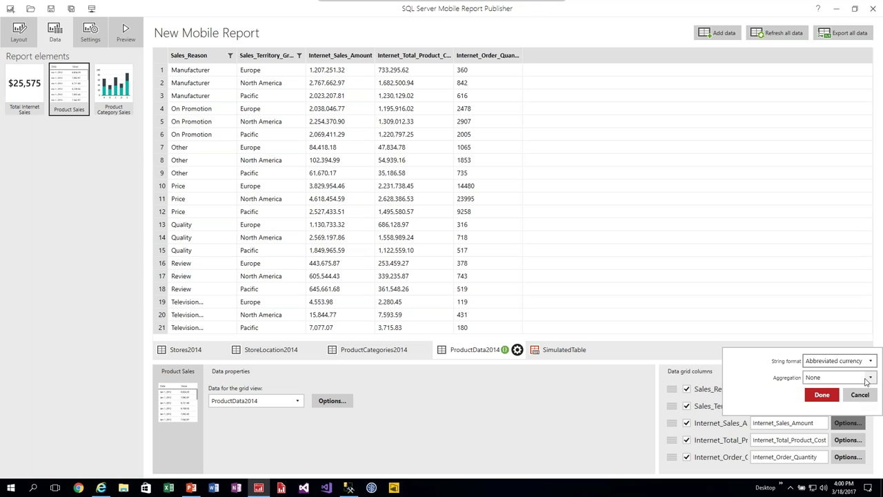
left_click(869, 378)
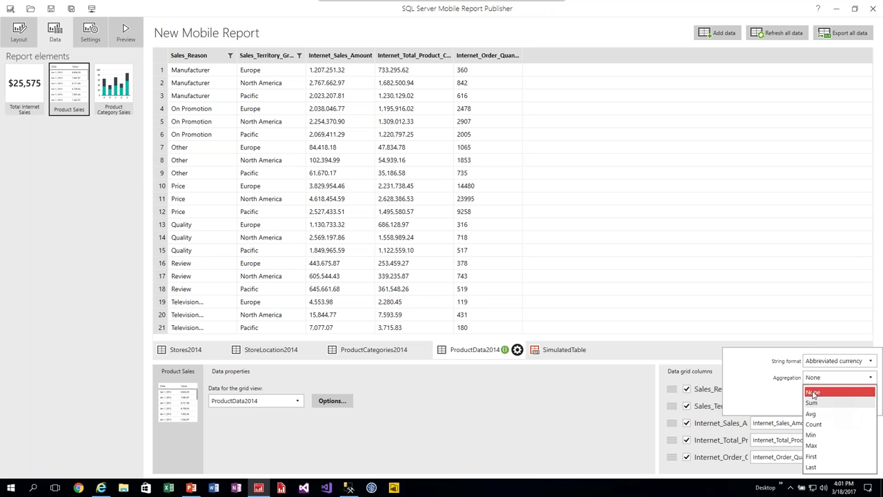
left_click(813, 403)
key("Return")
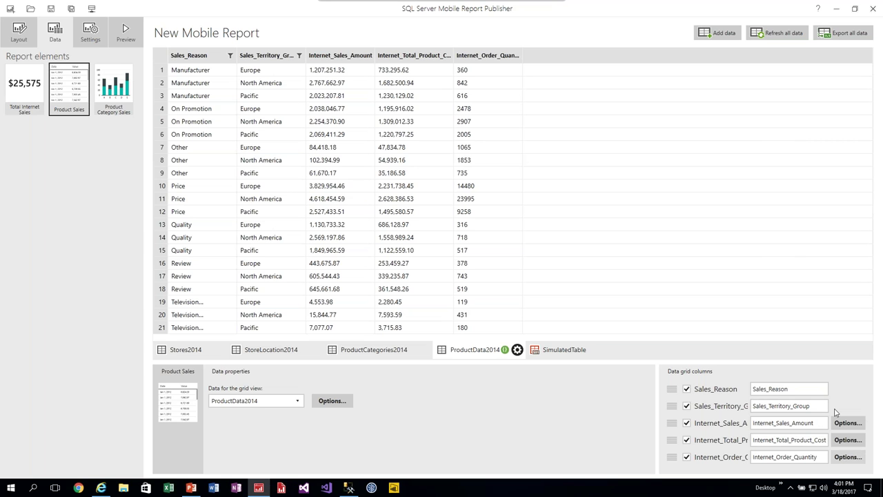
- Set the grid's Internet_Total_Product_Cost column to the Currency format with Sum aggregation
left_click(848, 440)
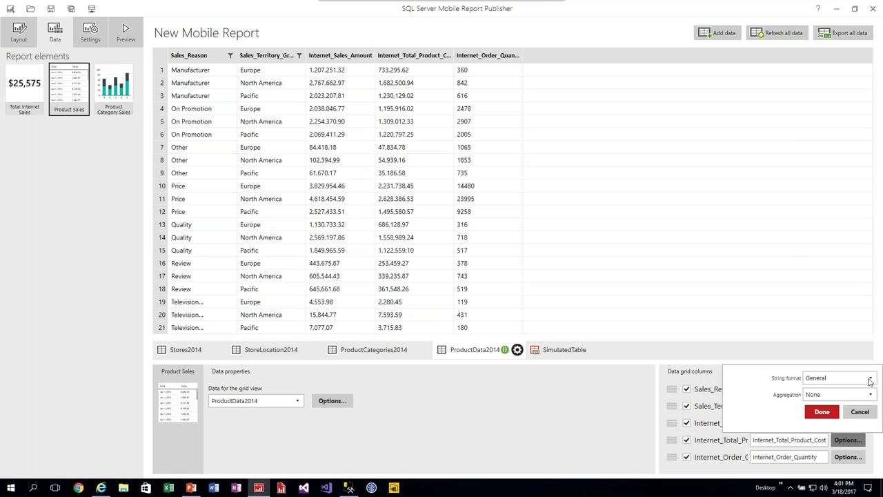
left_click(870, 382)
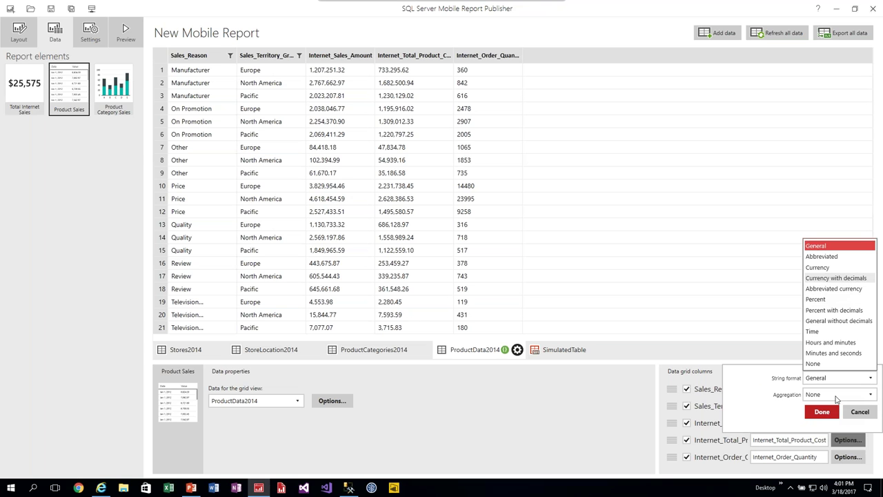
key("c")
key("Return")
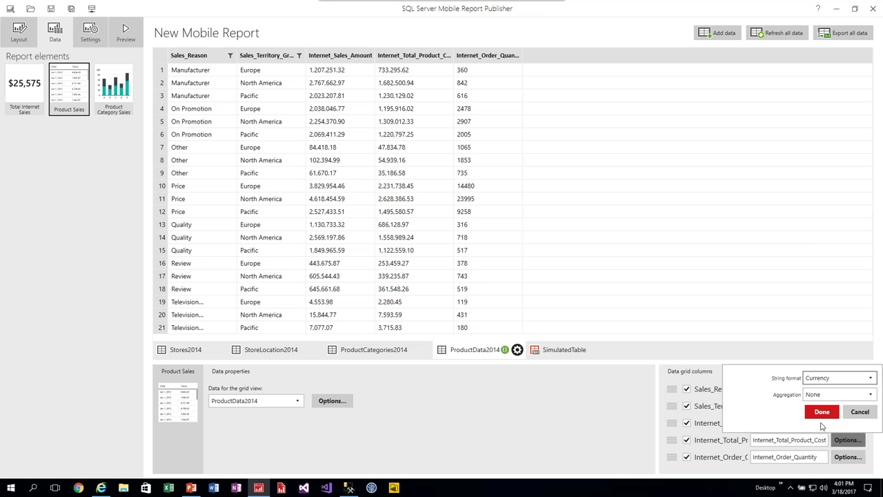
key("alt+Down")
key("s")
key("Return")
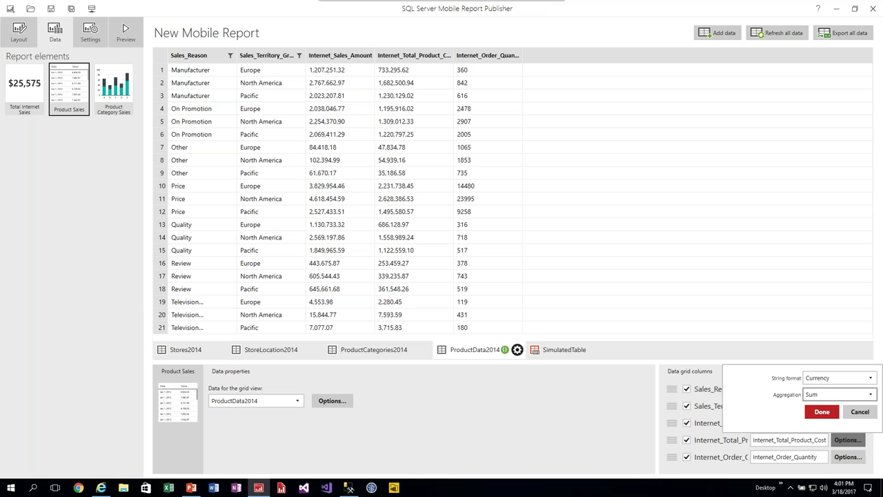
key("Return")
- Set the grid's Internet_Order_Quantity column to the Abbreviated string format
key("Tab")
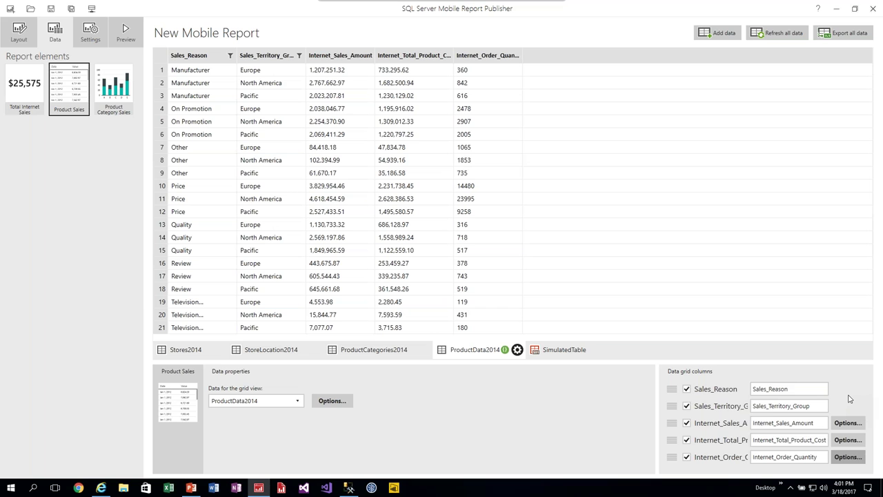
key("Return")
key("alt+Down")
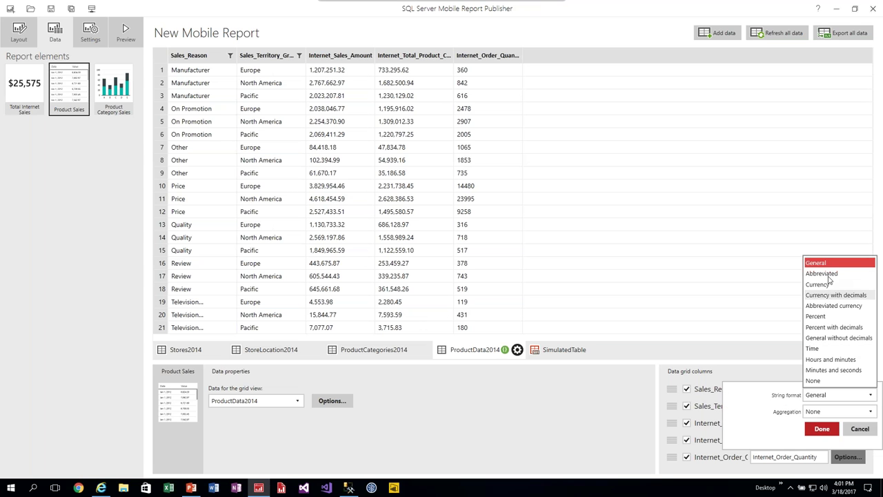
left_click(829, 274)
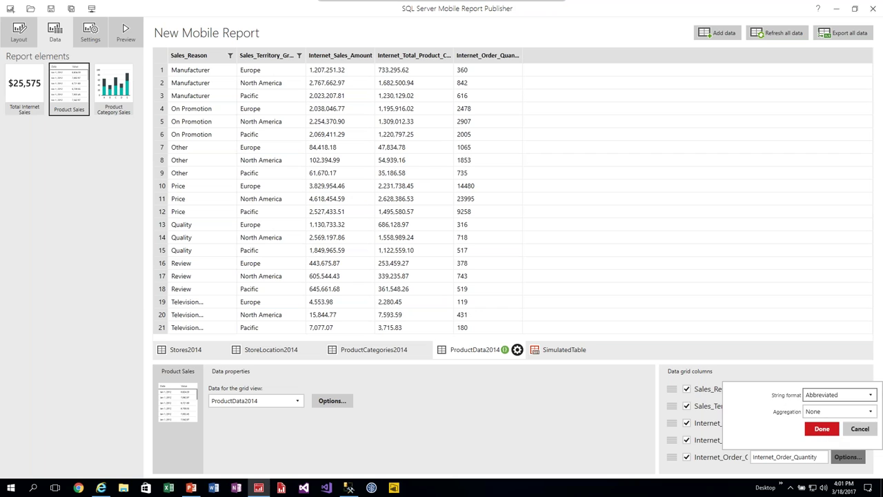
left_click(247, 278)
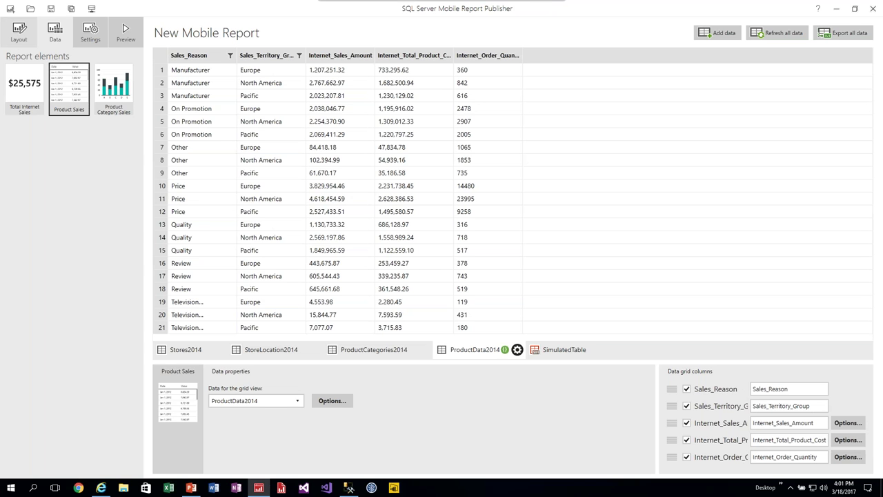
- Check the grid in the layout, then rename its first two column headers as Sales Reason and Sales Territory Group
left_click(18, 31)
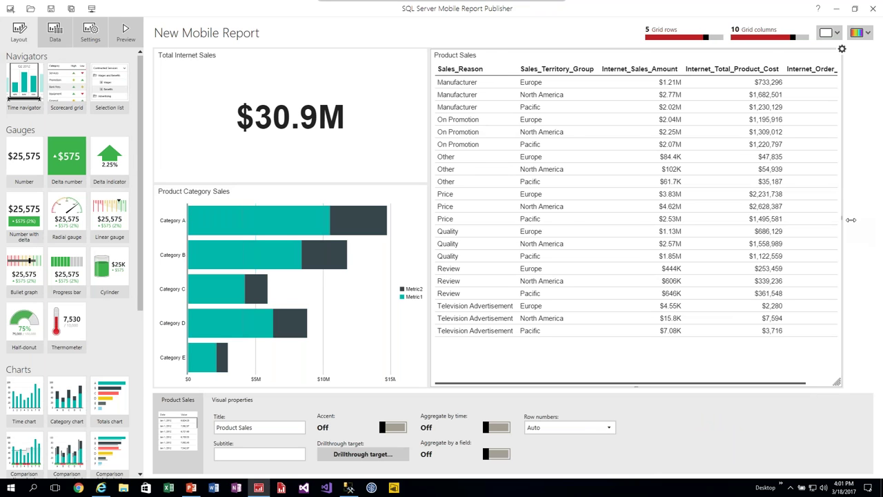
left_click_drag(851, 219, 842, 219)
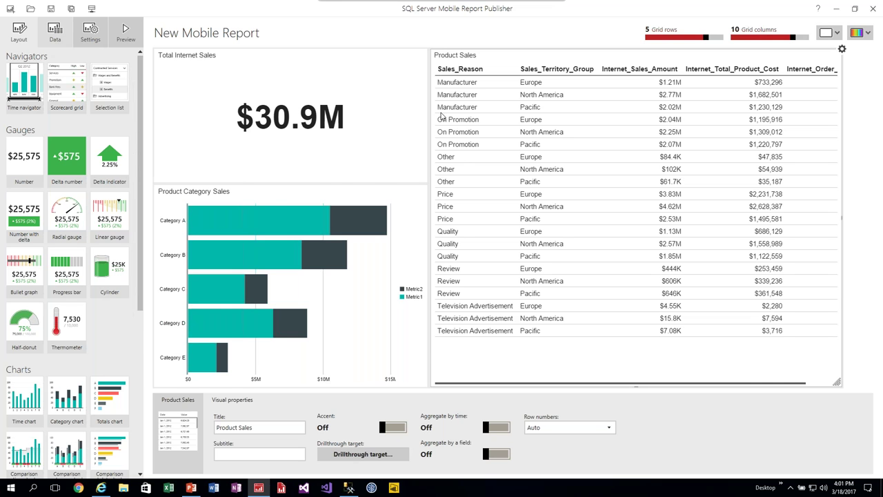
left_click(55, 33)
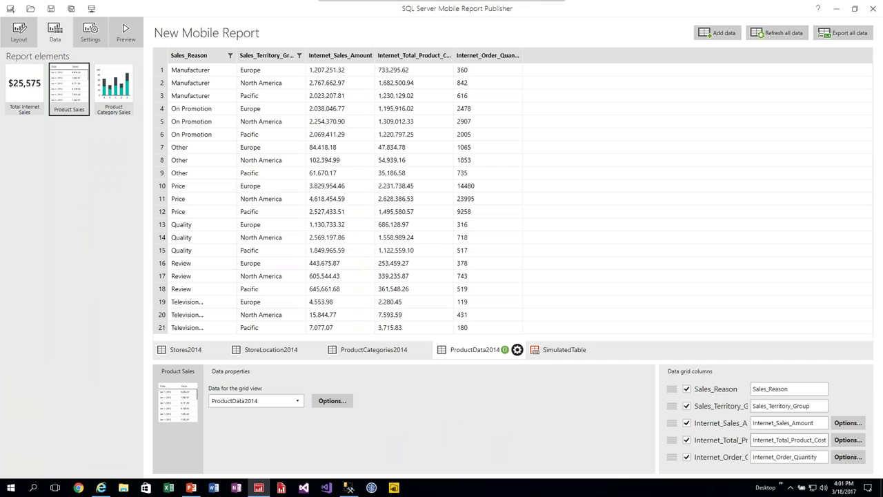
left_click(784, 385)
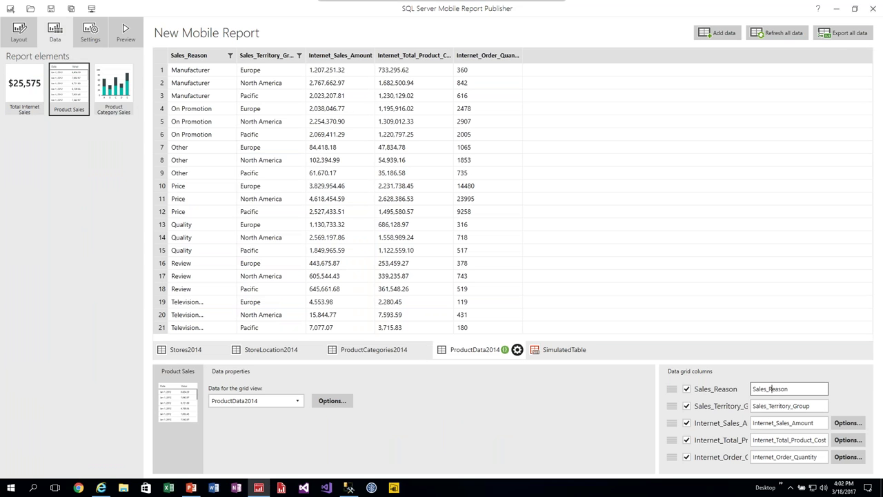
key("BackSpace")
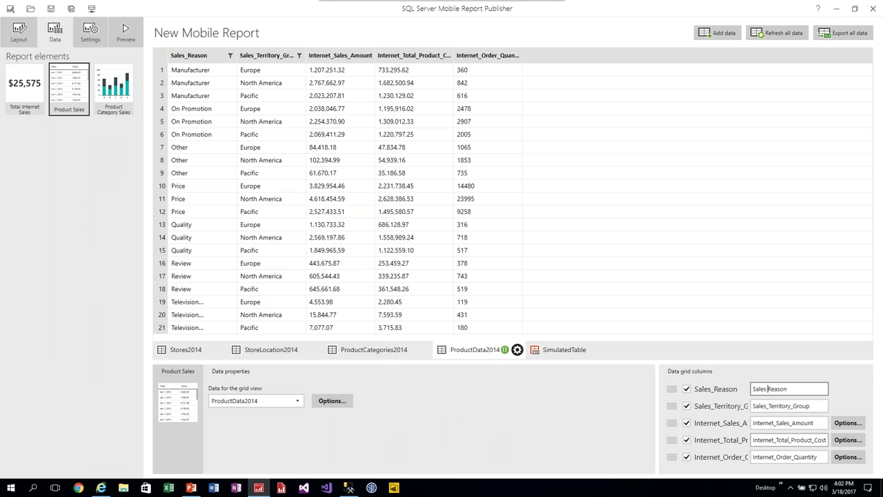
left_click(770, 406)
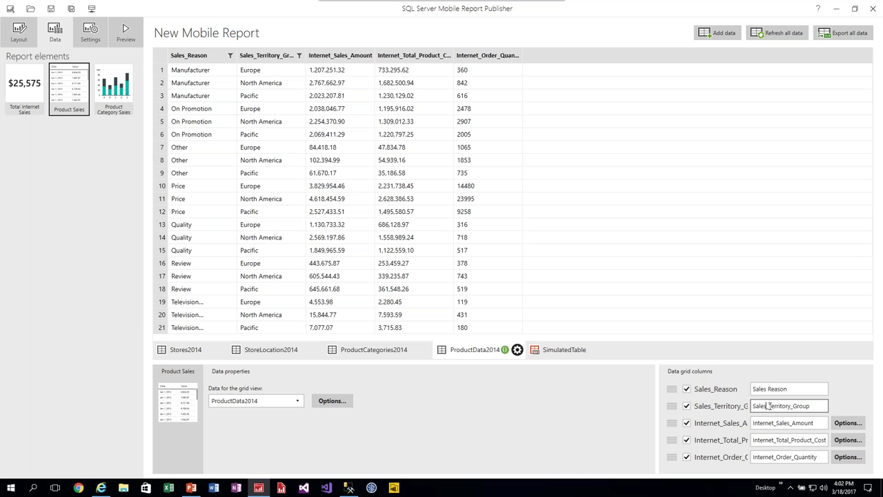
key("BackSpace")
key("BackSpace")
- Rename the header of the grid's Internet_Sales_Amount column as Internet Sales Amount
left_click(752, 422)
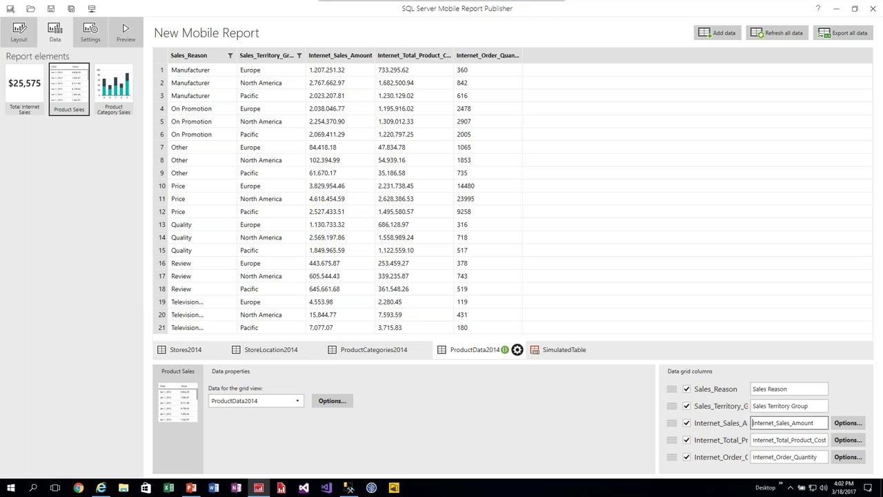
left_click(776, 423)
key("BackSpace")
left_click(788, 422)
key("BackSpace")
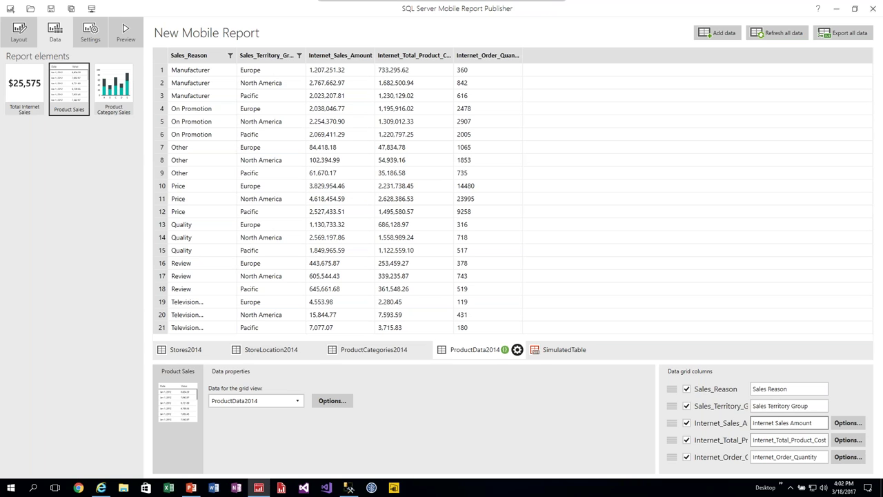
- Rename the product cost column's header as Internet Total Product Cost and exclude Internet_Order_Quantity from the grid
left_click(776, 440)
key("BackSpace")
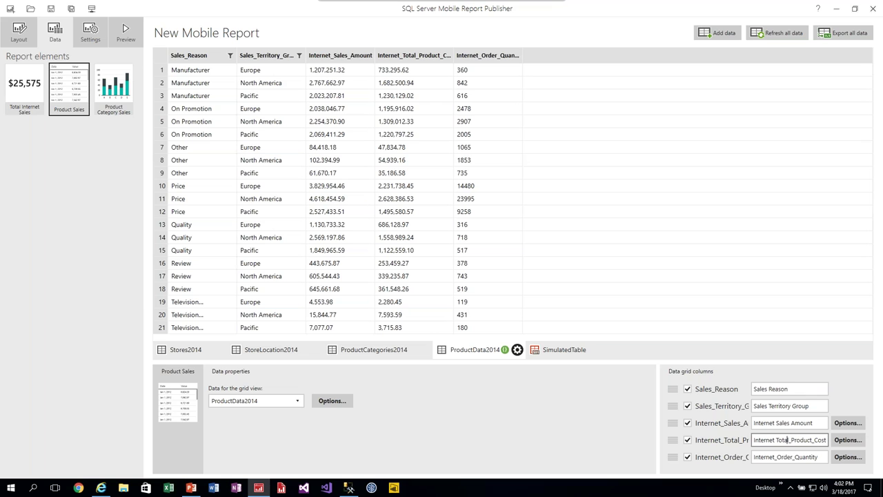
key("BackSpace")
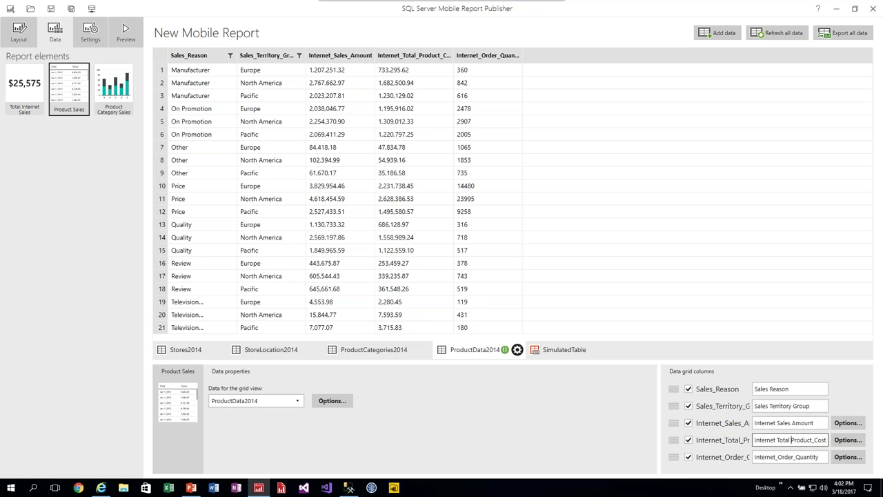
key("Tab")
key("BackSpace")
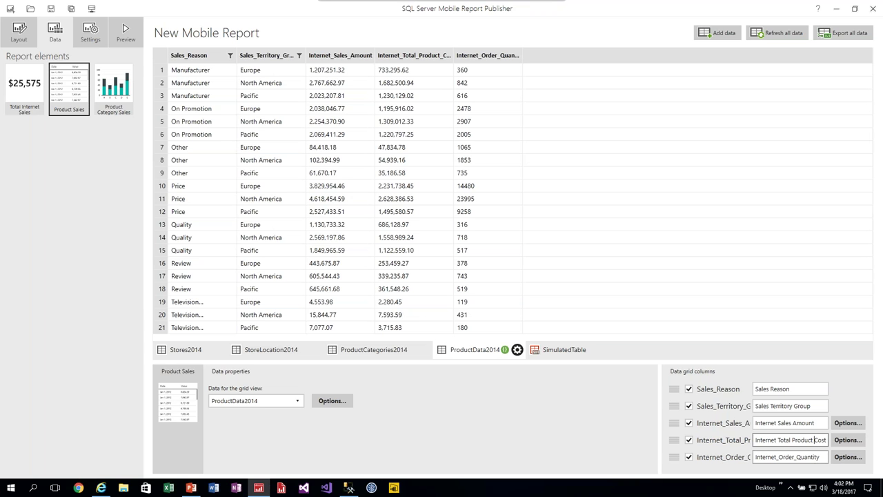
left_click(689, 457)
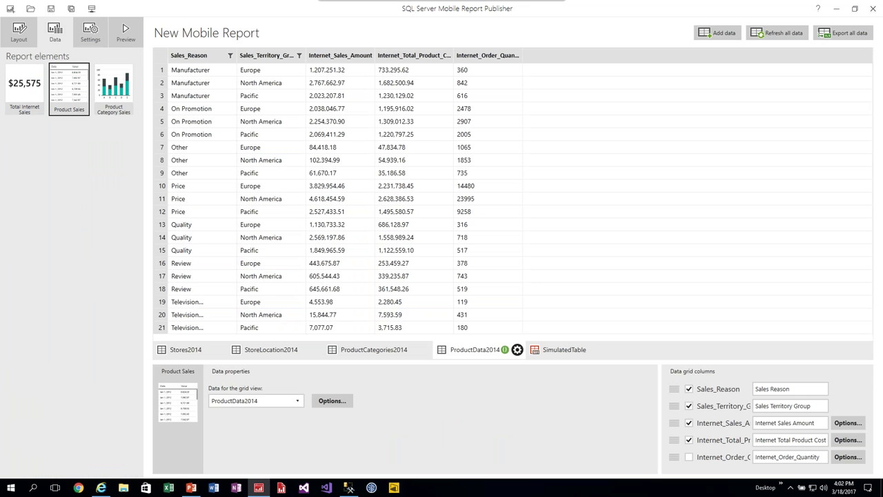
- Use ProductData2014 as the Product Category Sales chart's data, with Sales_Reason as the series name field
left_click(114, 89)
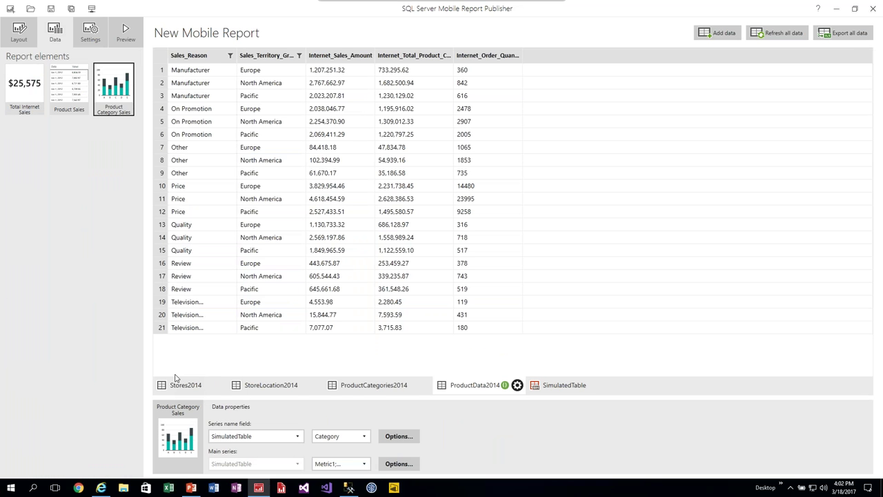
left_click(475, 387)
left_click(248, 412)
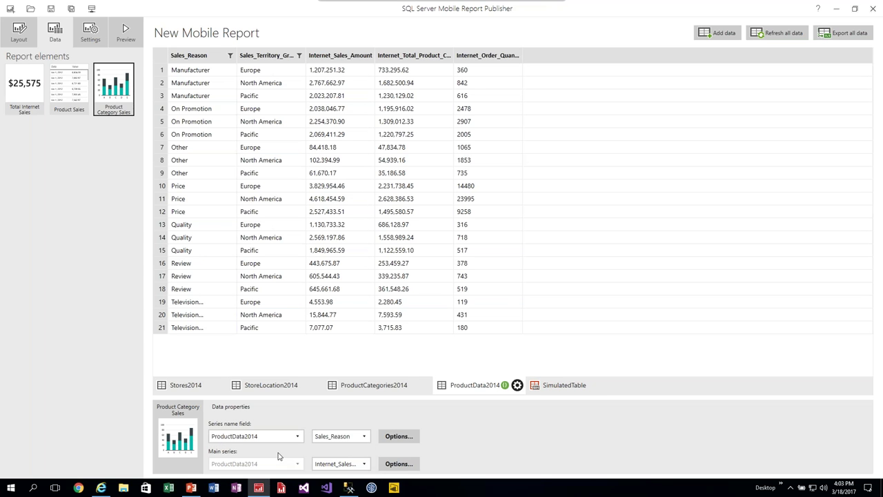
- Add Internet_Total_Product_Cost and Internet_Order_Quantity to the chart's main series beside Internet_Sales_Amount, with Sum aggregation
left_click(363, 465)
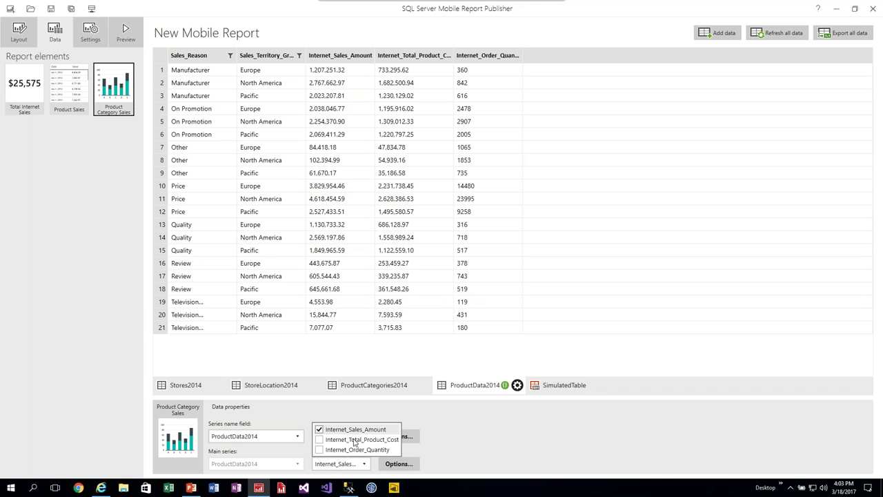
left_click(322, 441)
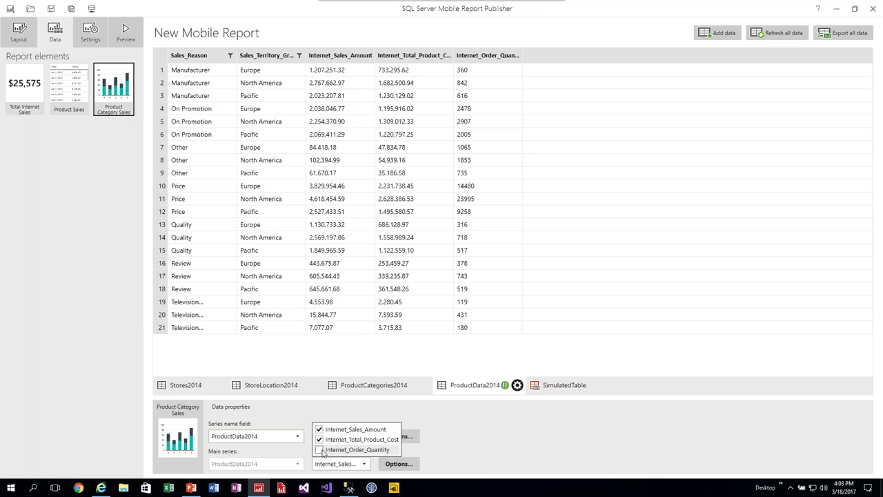
left_click(320, 450)
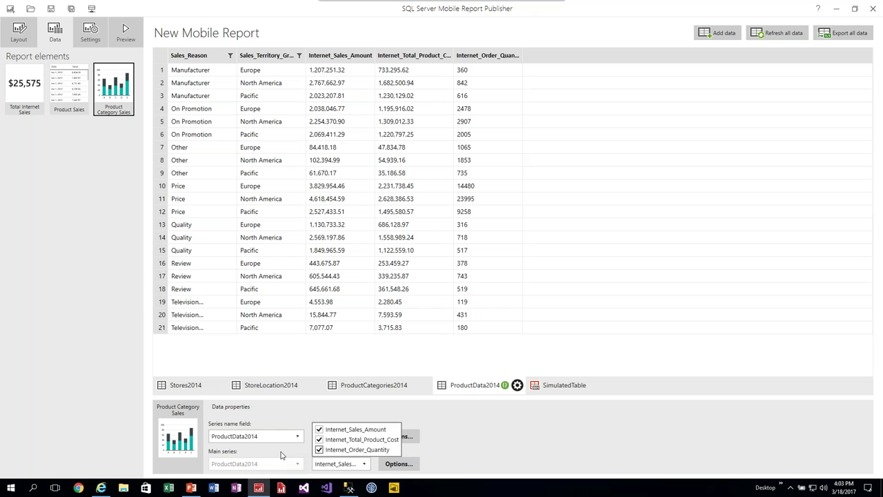
left_click(435, 447)
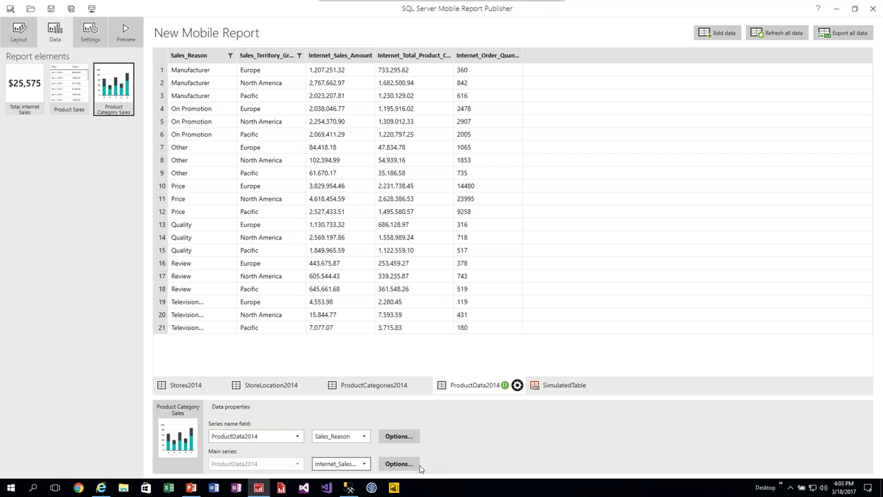
left_click(400, 464)
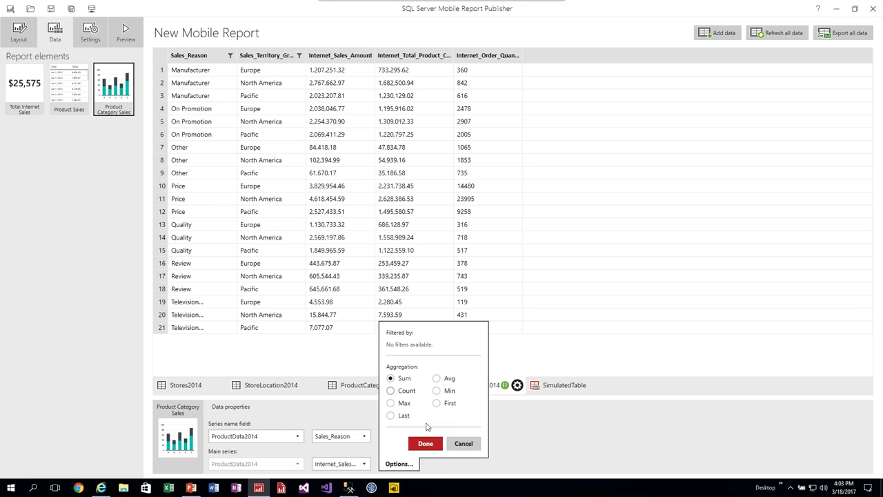
left_click(414, 444)
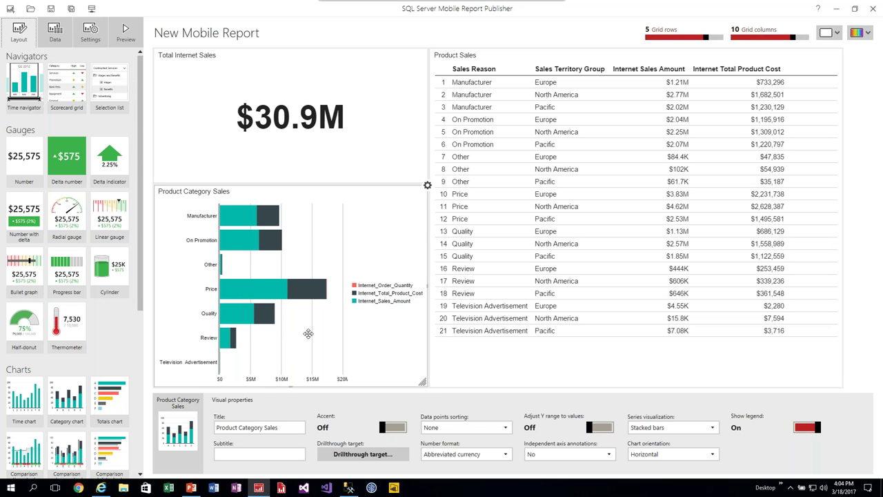
- Sort the Product Category Sales chart's data points in the layout by Numeric descending
left_click(427, 185)
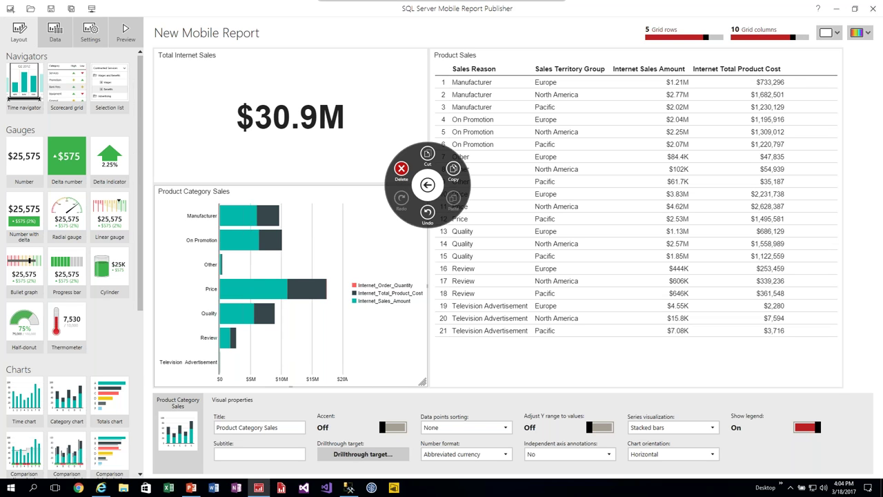
left_click(427, 184)
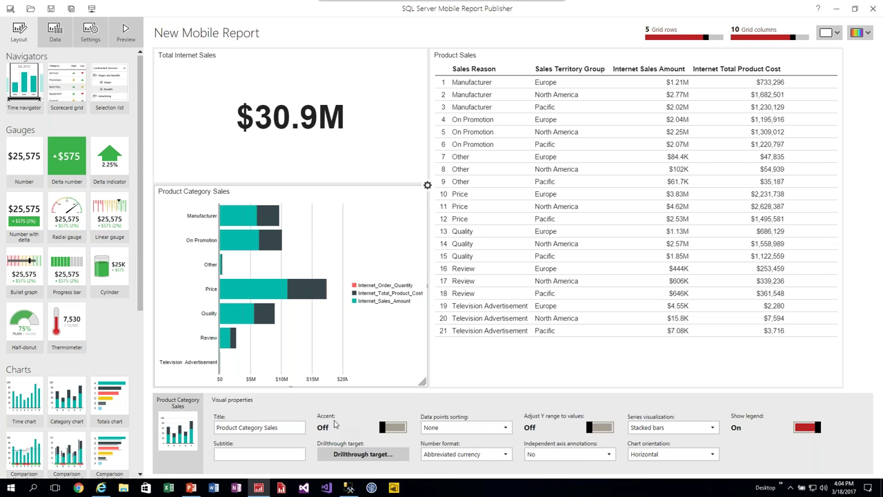
left_click(501, 428)
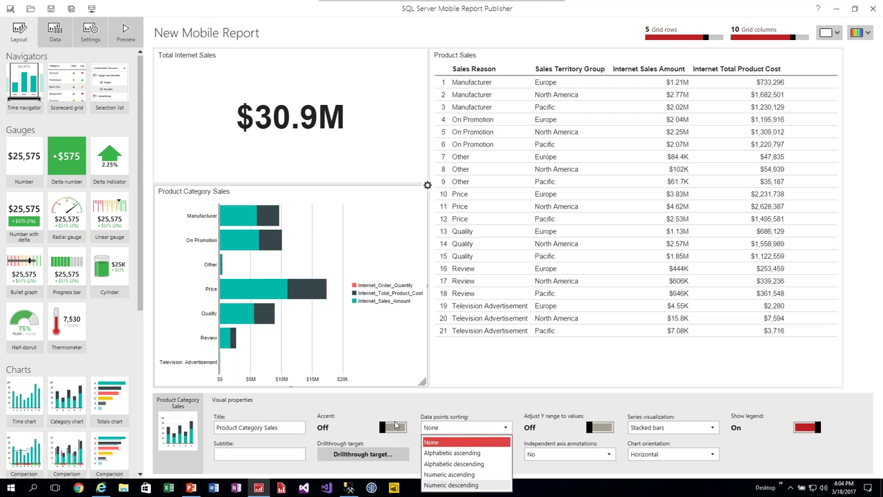
key("Return")
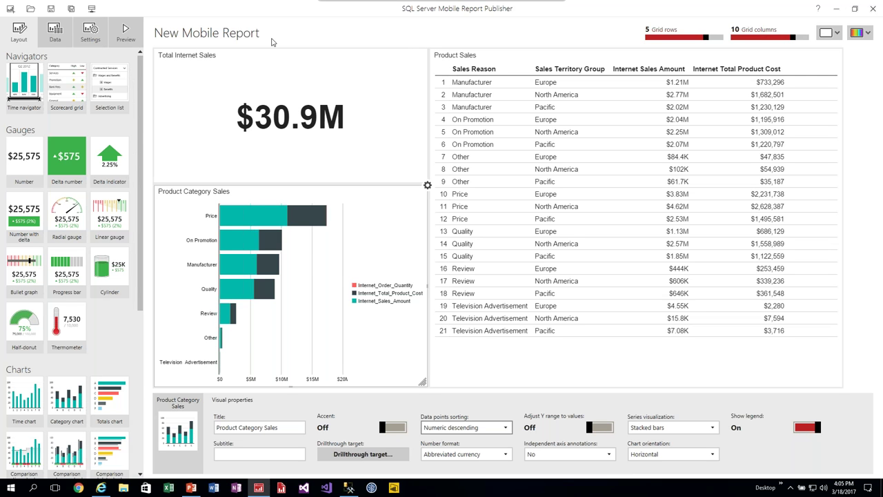
- Rename the mobile report as Product Sales
left_click(249, 33)
type("Prod")
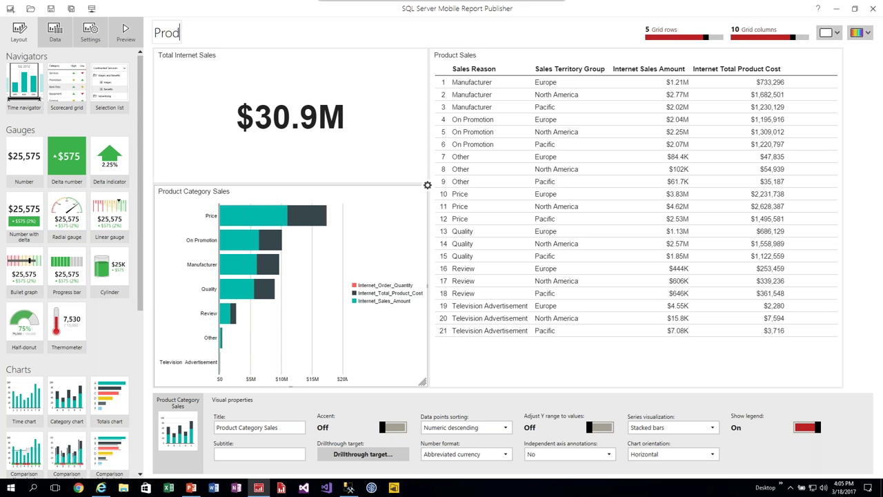
type("uct Sales")
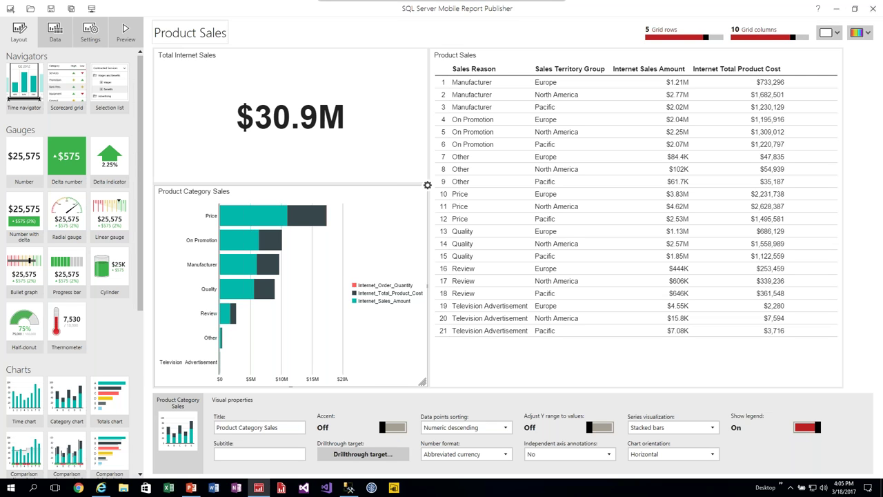
left_click(290, 138)
left_click(273, 39)
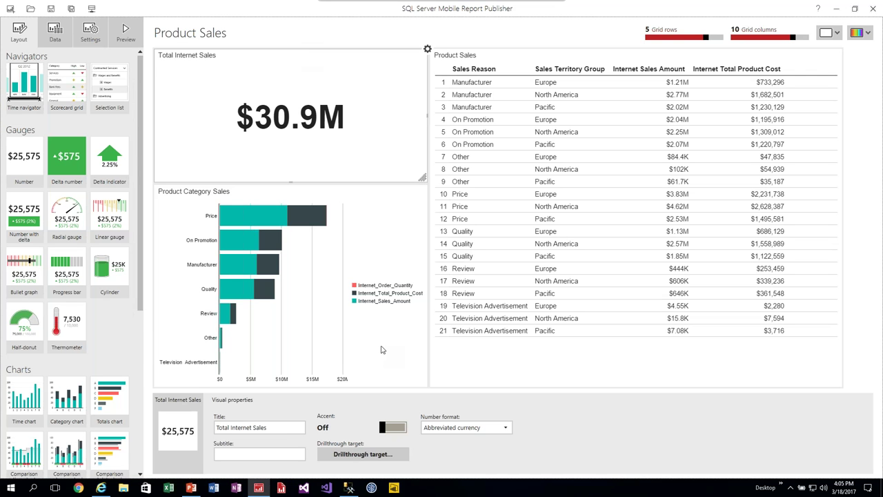
- Examine the available navigators, gauges, charts, maps and data grids that can be added to the mobile report
scroll(69, 276, "down", 5)
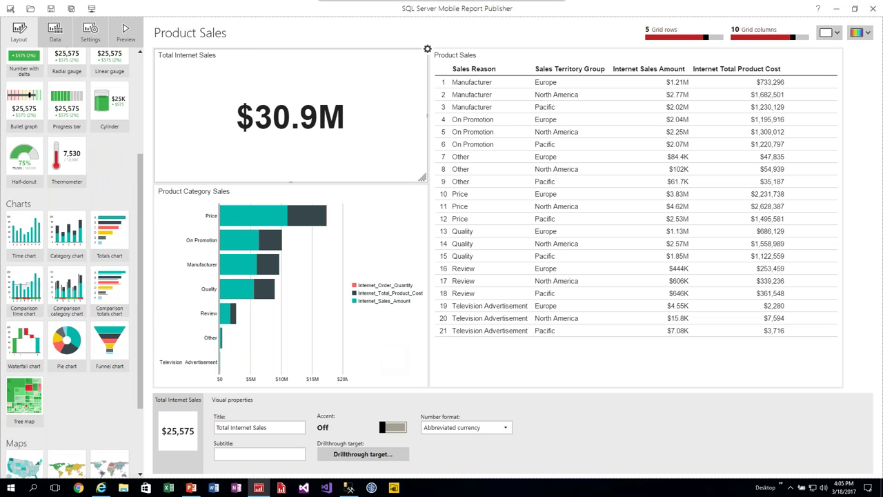
scroll(69, 262, "down", 3)
scroll(69, 262, "up", 8)
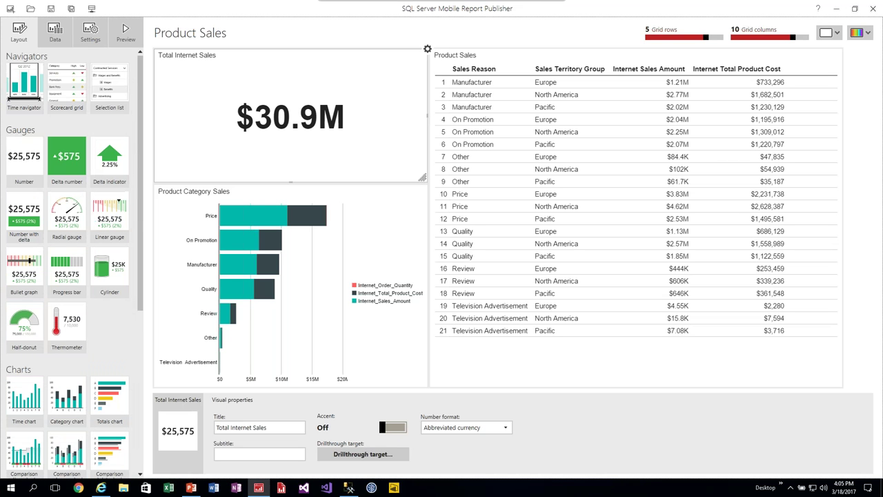
scroll(69, 262, "down", 1)
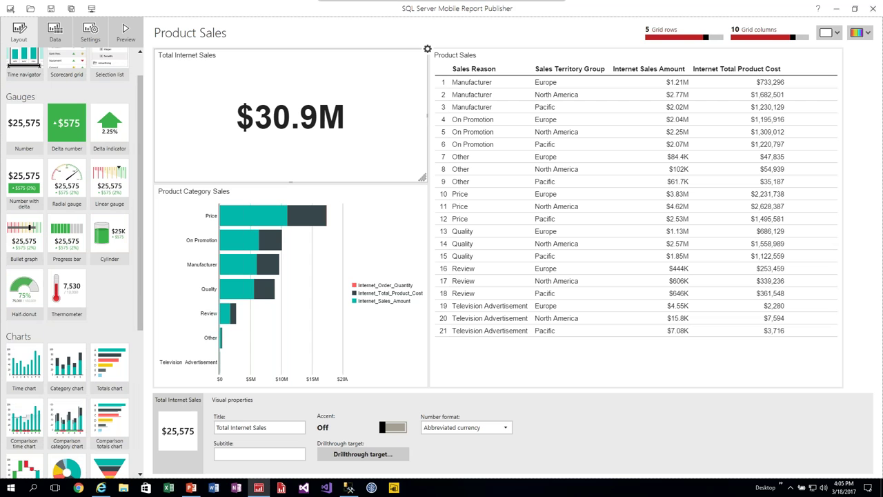
scroll(69, 262, "down", 6)
scroll(69, 262, "up", 5)
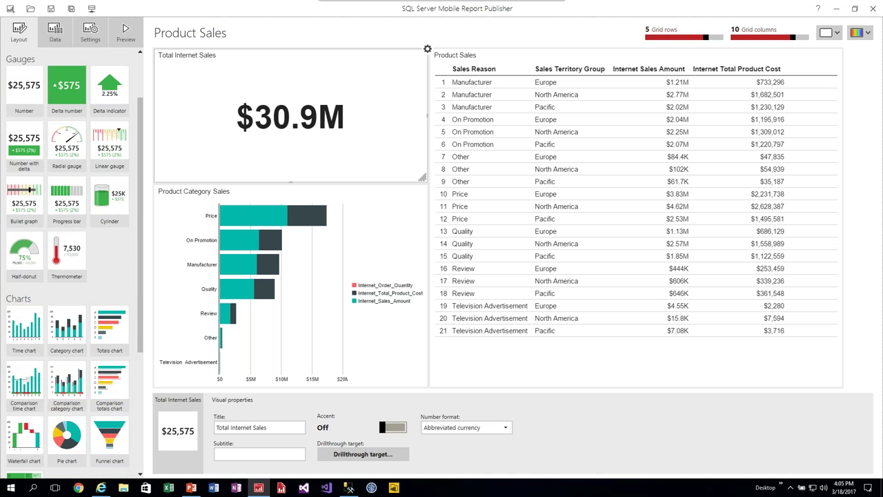
scroll(80, 346, "up", 2)
scroll(80, 345, "down", 8)
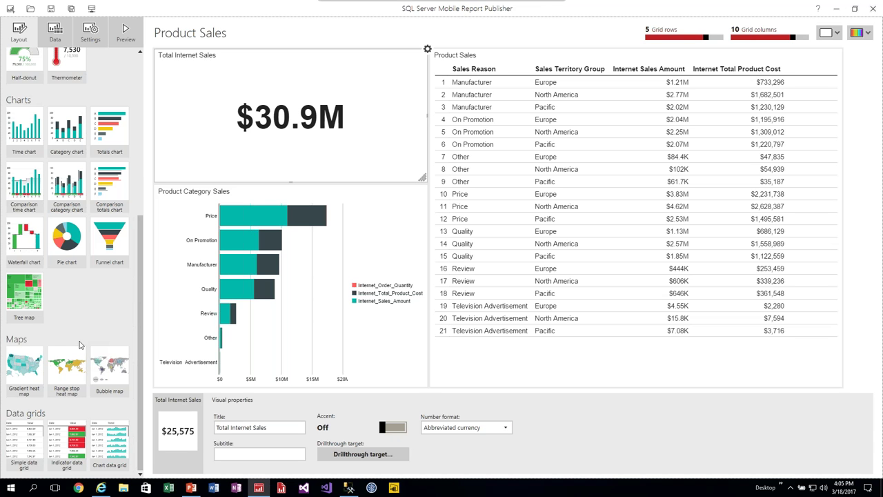
scroll(80, 345, "up", 1)
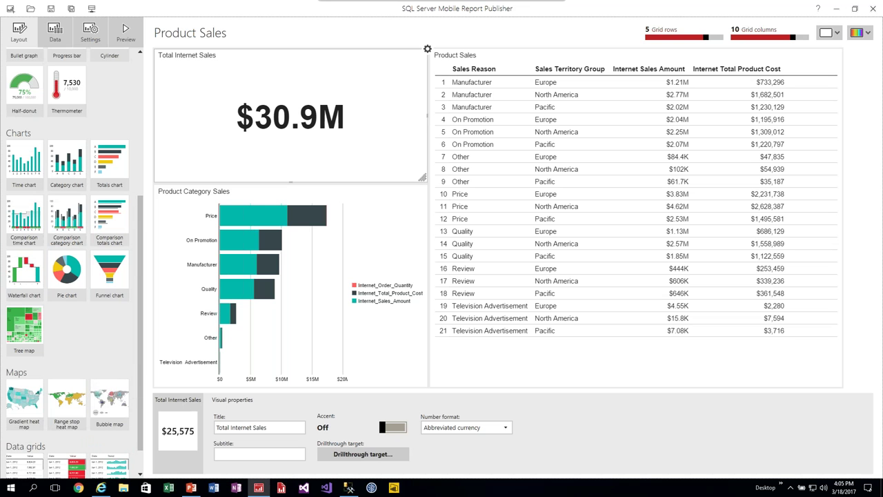
scroll(69, 262, "up", 7)
scroll(69, 262, "down", 5)
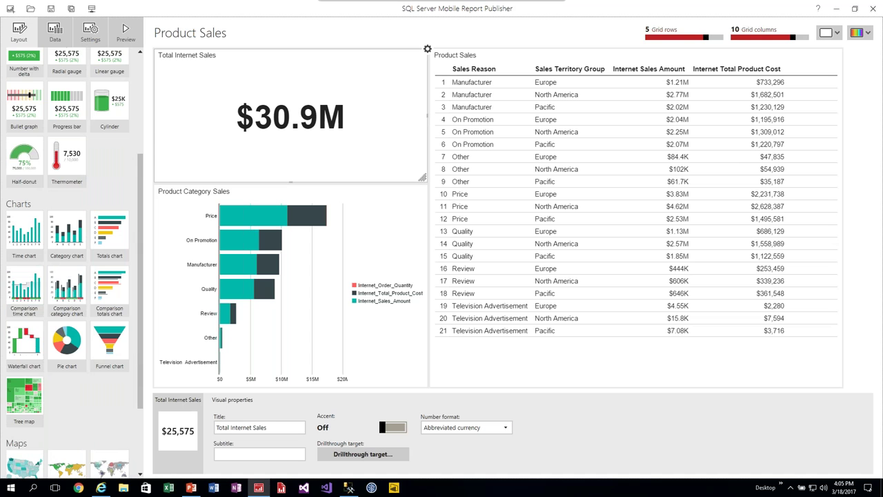
scroll(69, 263, "down", 3)
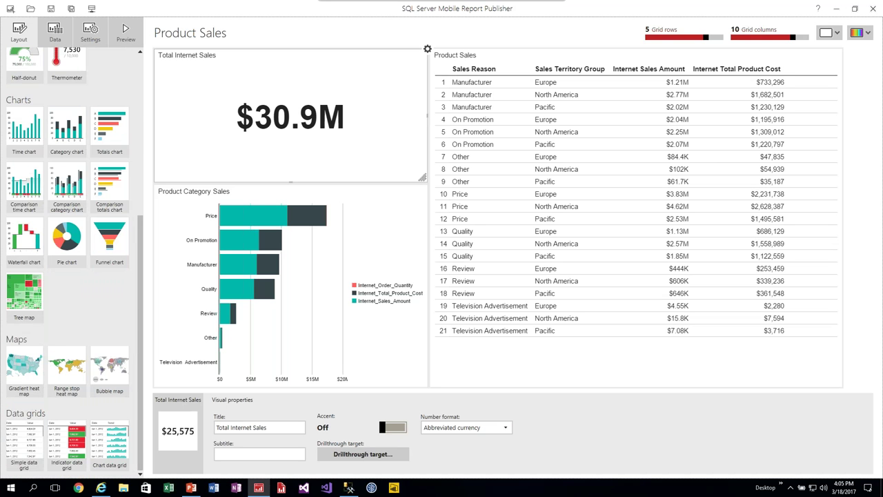
scroll(69, 262, "up", 5)
scroll(69, 262, "up", 3)
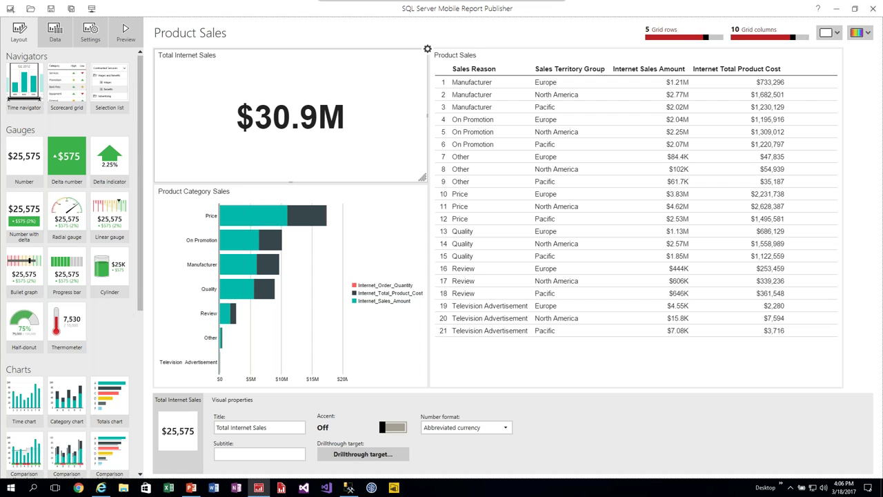
scroll(69, 262, "down", 1)
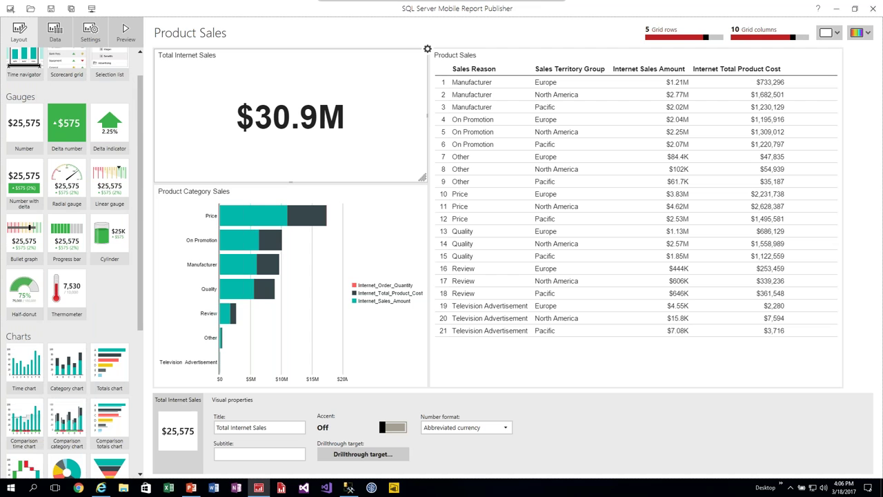
scroll(69, 263, "down", 7)
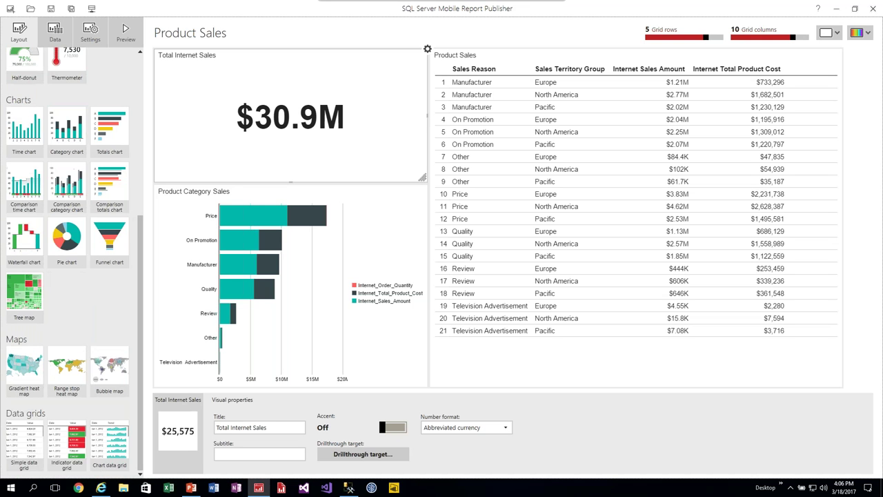
scroll(69, 276, "up", 8)
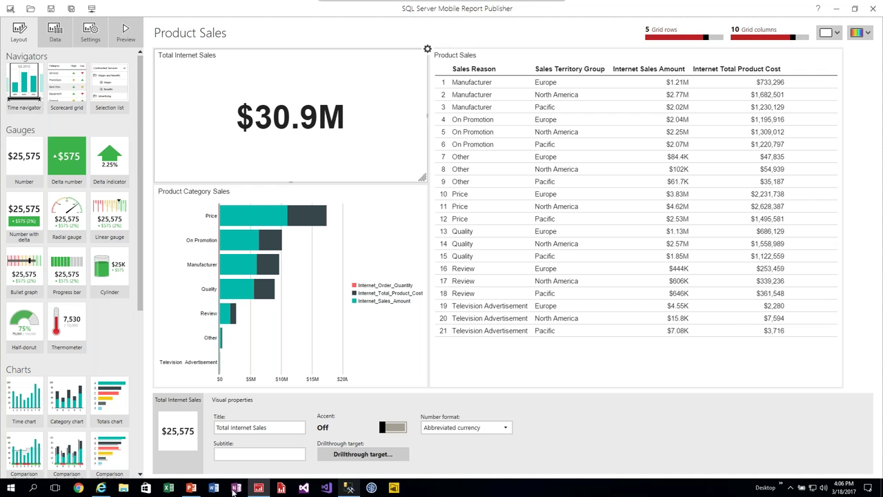
- Switch to PowerPoint and present the SSRS2016-Mobile Reports deck, advancing to the "SSRS 2016 Mobile Reports or Power BI?" slide
left_click(194, 489)
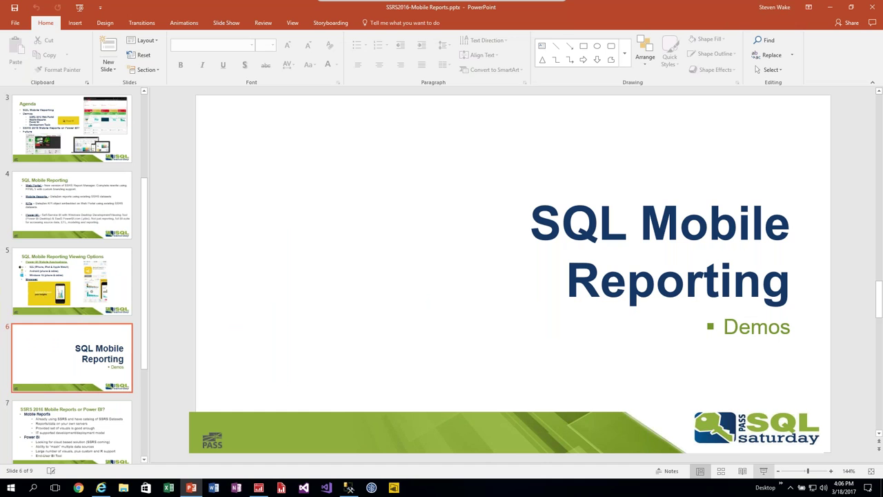
left_click(764, 471)
key("Right")
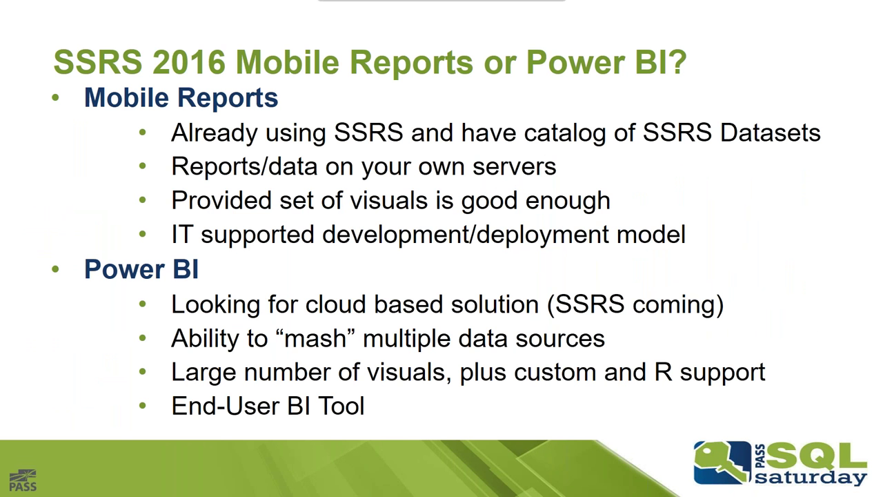